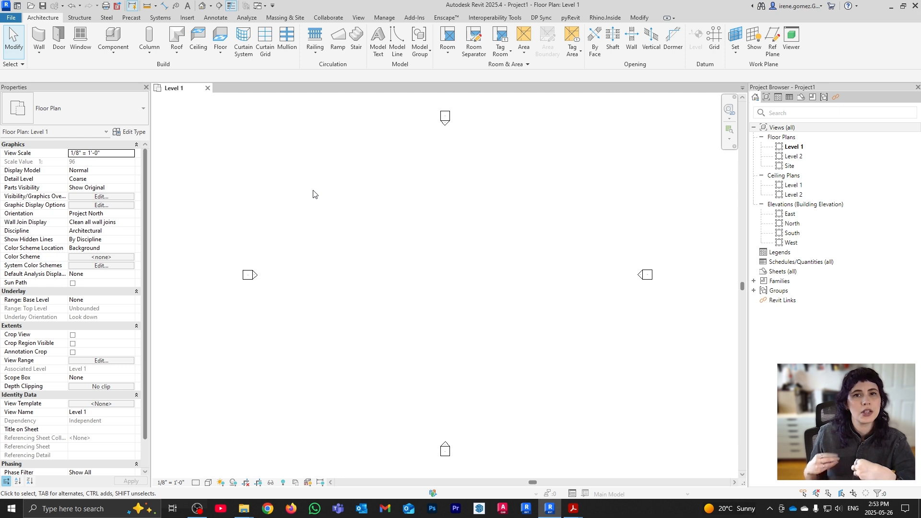
# Expand the Architecture tab's Component dropdown to show Place a Component and Model In-Place
pyautogui.click(115, 53)
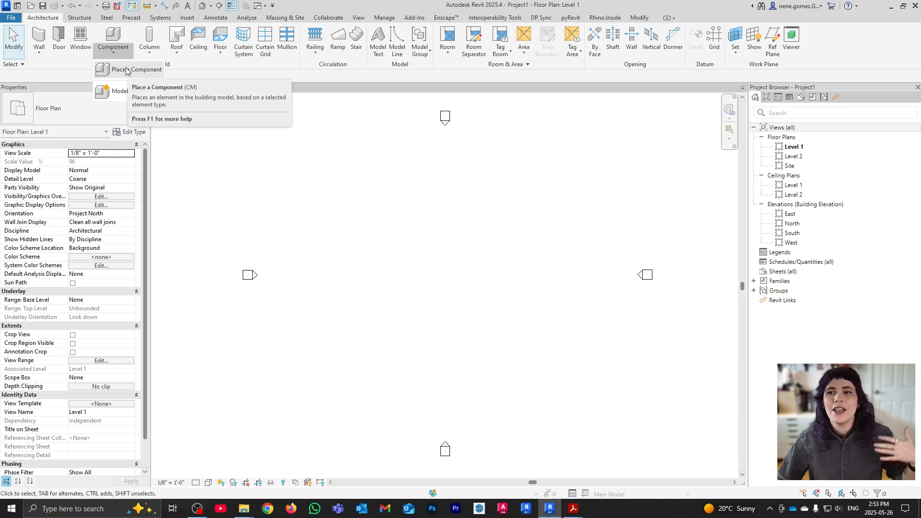
# Start Place a Component and search the type selector for 'desk'
pyautogui.click(128, 71)
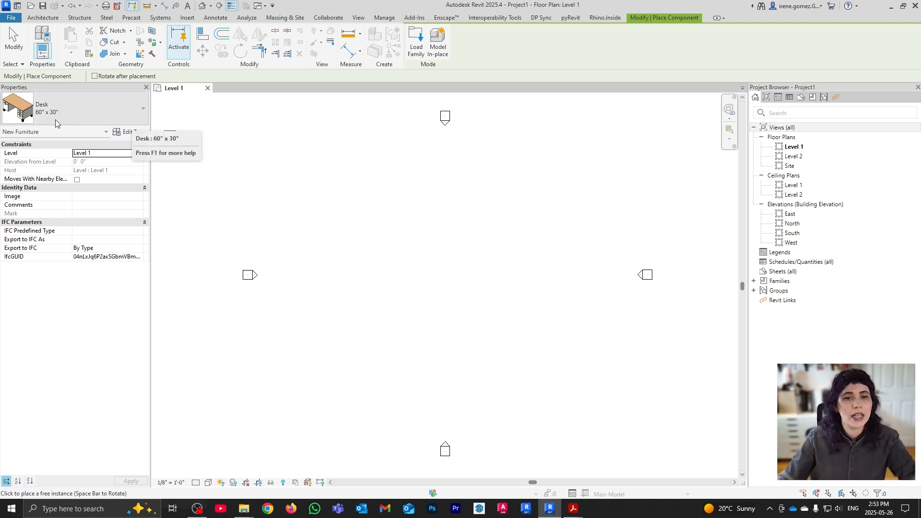
pyautogui.click(143, 111)
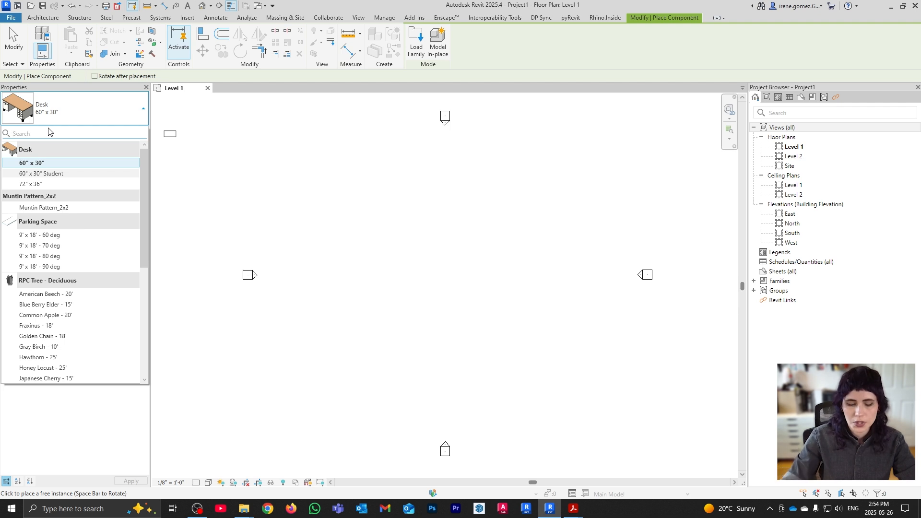
pyautogui.write('desk')
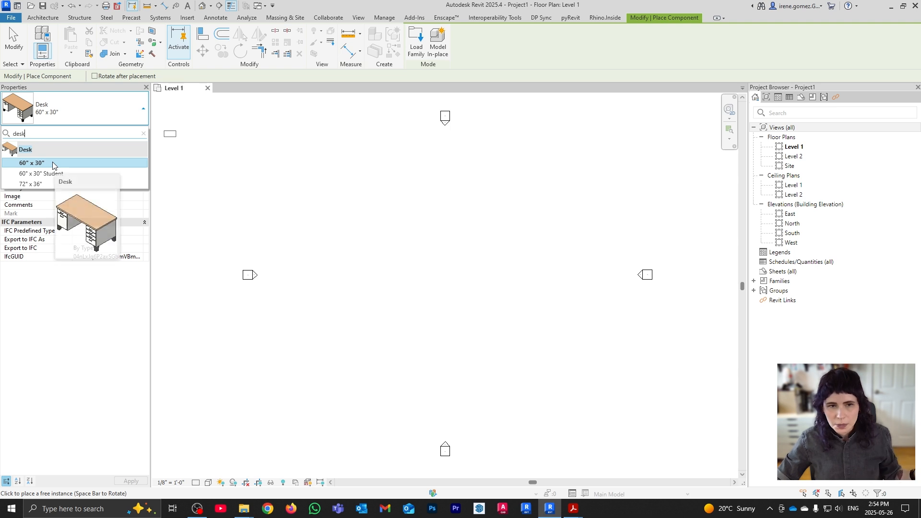
# Place a row of desks on Level 1: 60" x 30", 60" x 30" Student, and 72" x 36"
pyautogui.click(51, 163)
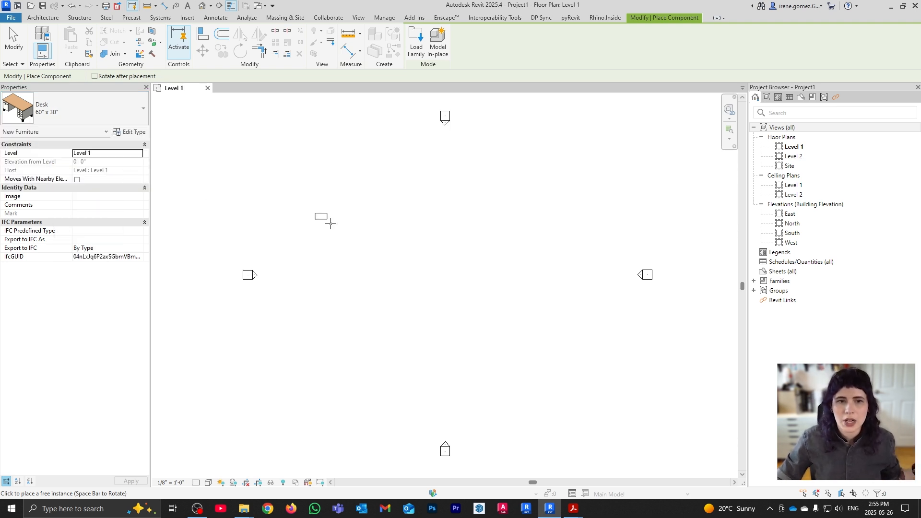
pyautogui.scroll(2, 431, 252)
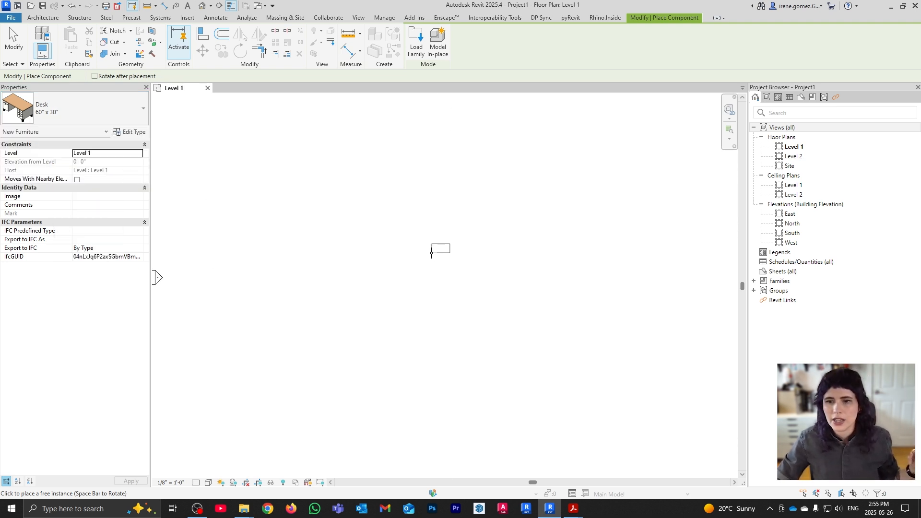
pyautogui.click(374, 269)
pyautogui.click(91, 108)
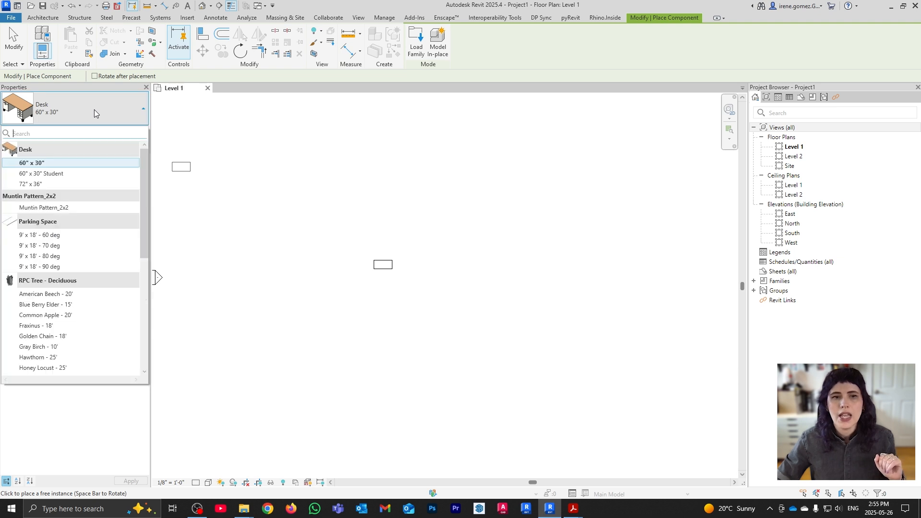
pyautogui.moveTo(79, 178)
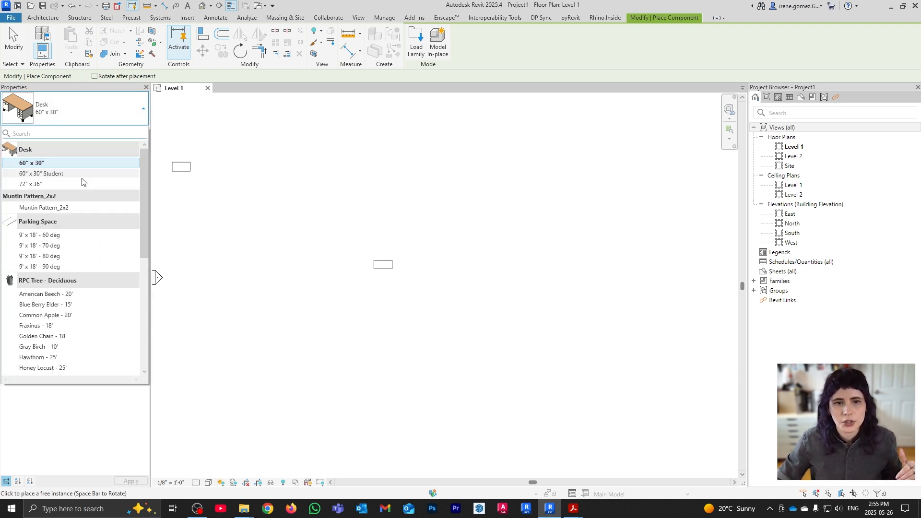
pyautogui.click(82, 177)
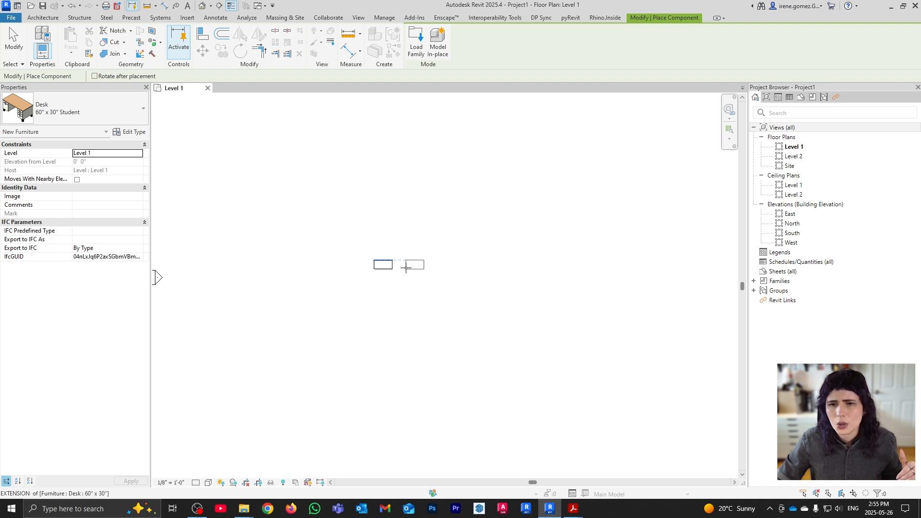
pyautogui.click(406, 267)
pyautogui.click(119, 109)
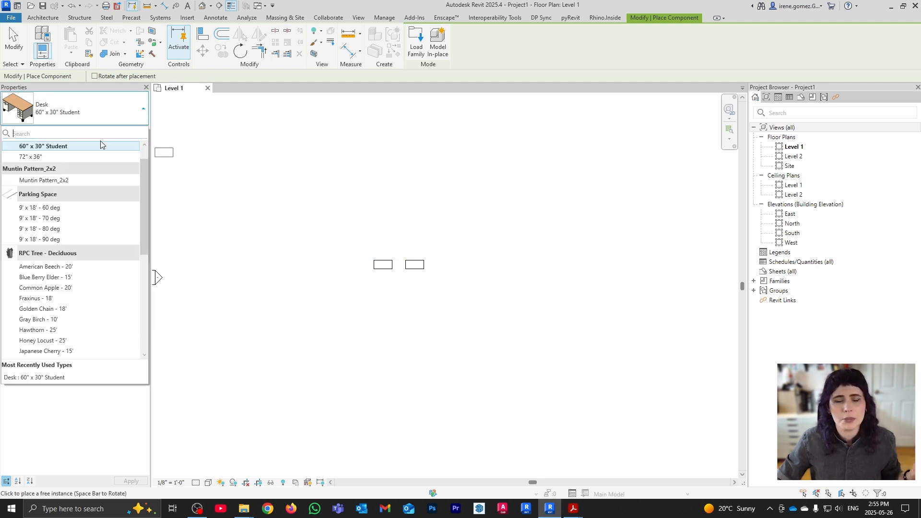
pyautogui.click(43, 158)
pyautogui.click(435, 269)
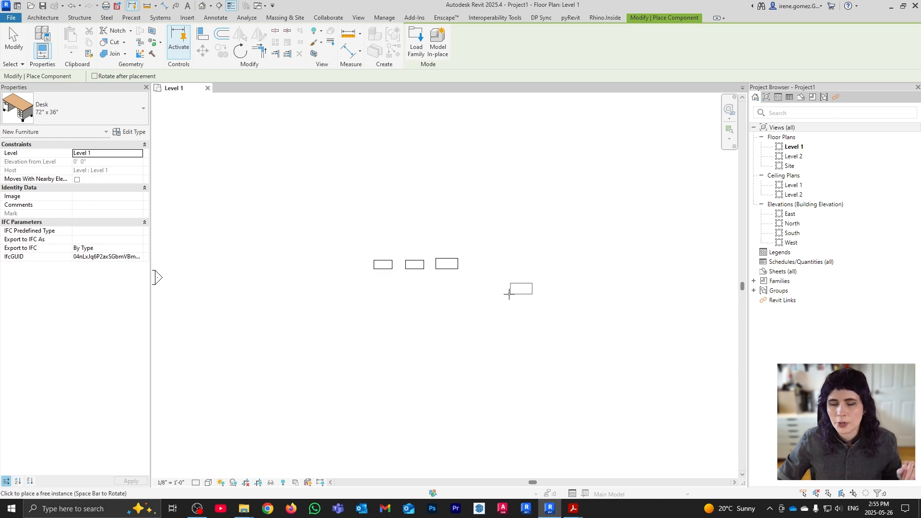
pyautogui.press('Escape')
pyautogui.press('Escape')
pyautogui.scroll(2, 432, 254)
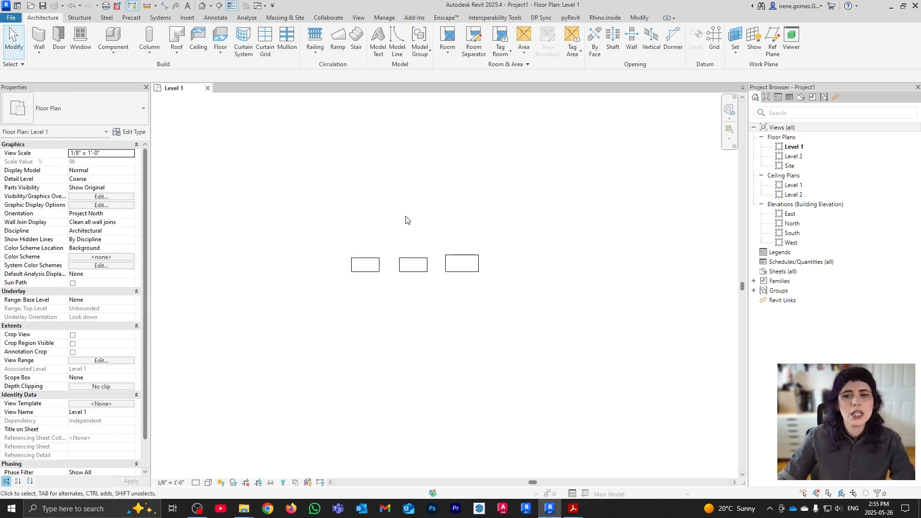
# Open the default 3D view and orbit and zoom around the three desks
pyautogui.click(202, 6)
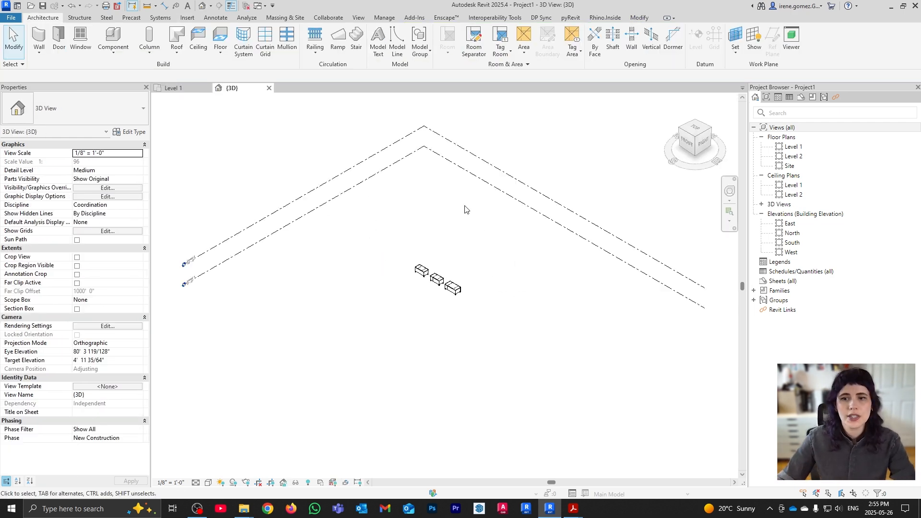
pyautogui.scroll(5, 460, 287)
pyautogui.keyDown('shift'); pyautogui.moveTo(580, 329); pyautogui.dragTo(263, 311, button='middle'); pyautogui.keyUp('shift')
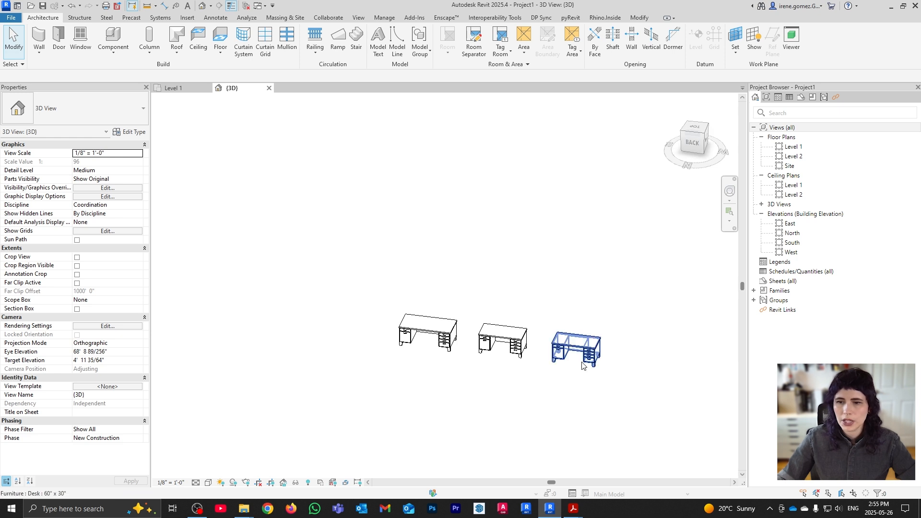
pyautogui.scroll(4, 477, 321)
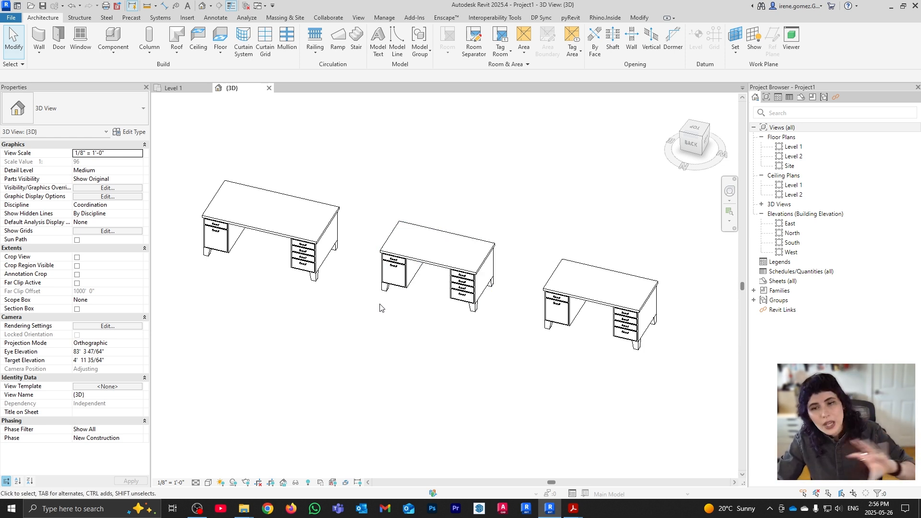
pyautogui.scroll(-1, 336, 309)
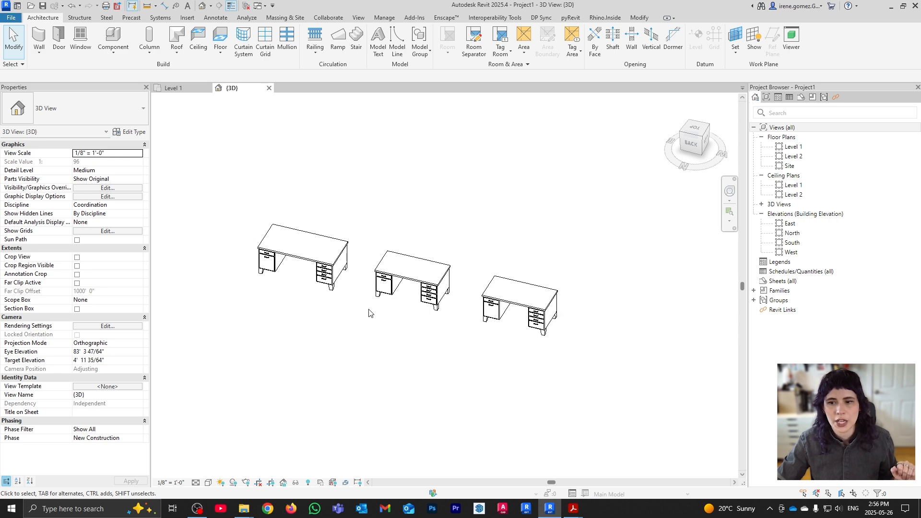
pyautogui.scroll(-1, 371, 313)
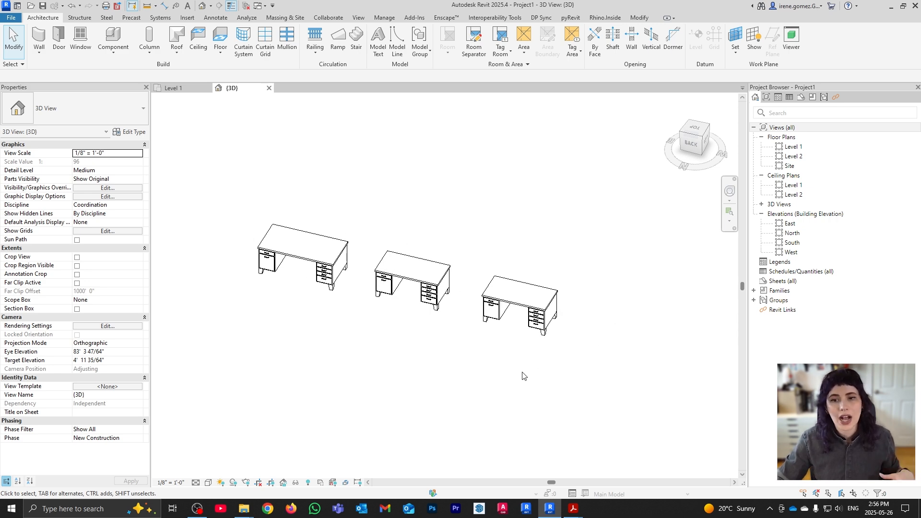
# Copy the three selected desks with CO to form a second row beside them
pyautogui.moveTo(521, 376); pyautogui.dragTo(314, 273)
pyautogui.press('c')
pyautogui.press('o')
pyautogui.click(582, 319)
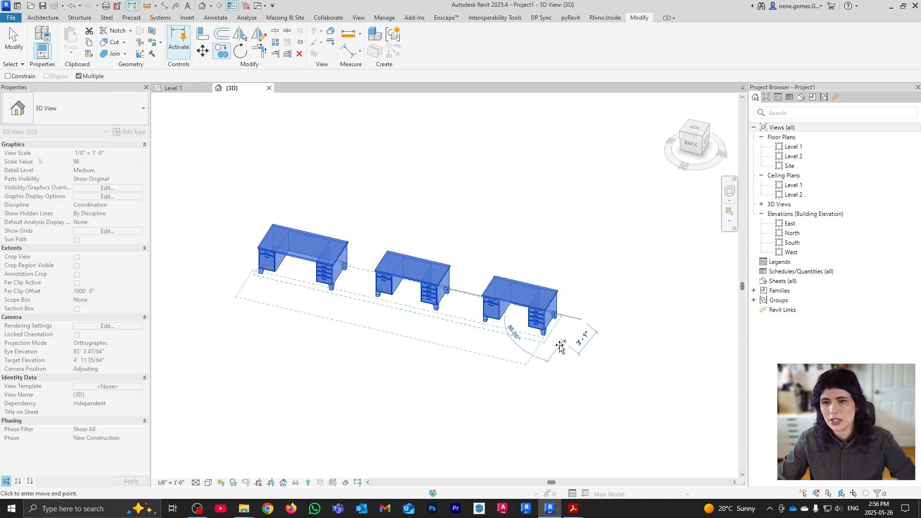
pyautogui.click(549, 372)
pyautogui.press('Escape')
pyautogui.press('Escape')
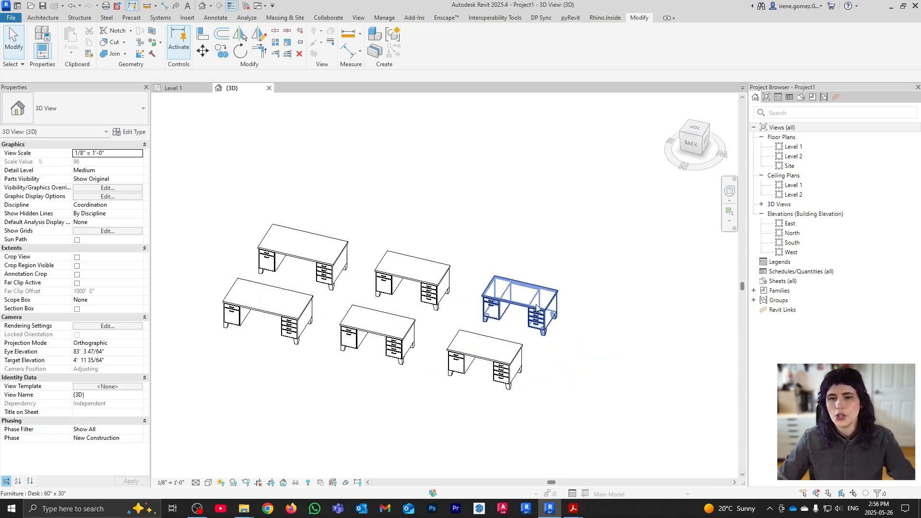
# Window-select the desks in pairs and groups, then clear the selection
pyautogui.moveTo(540, 265); pyautogui.dragTo(476, 381)
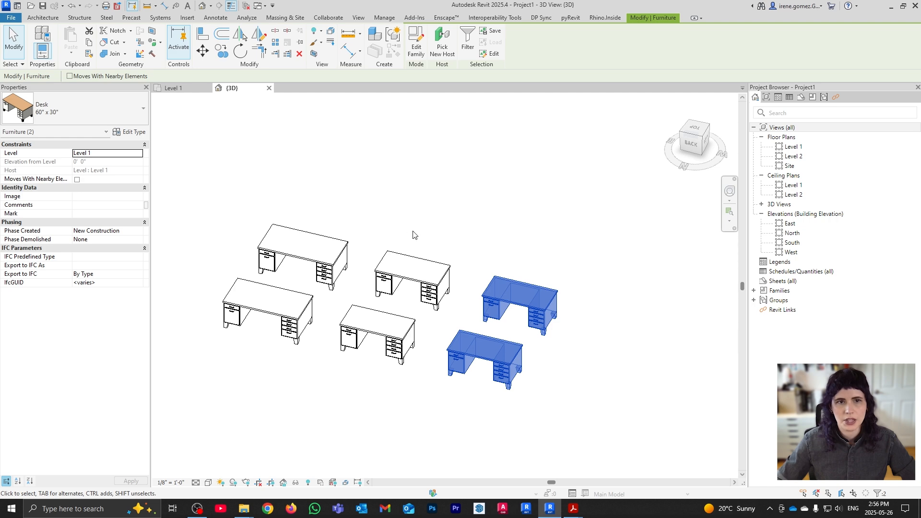
pyautogui.moveTo(417, 218); pyautogui.dragTo(369, 359)
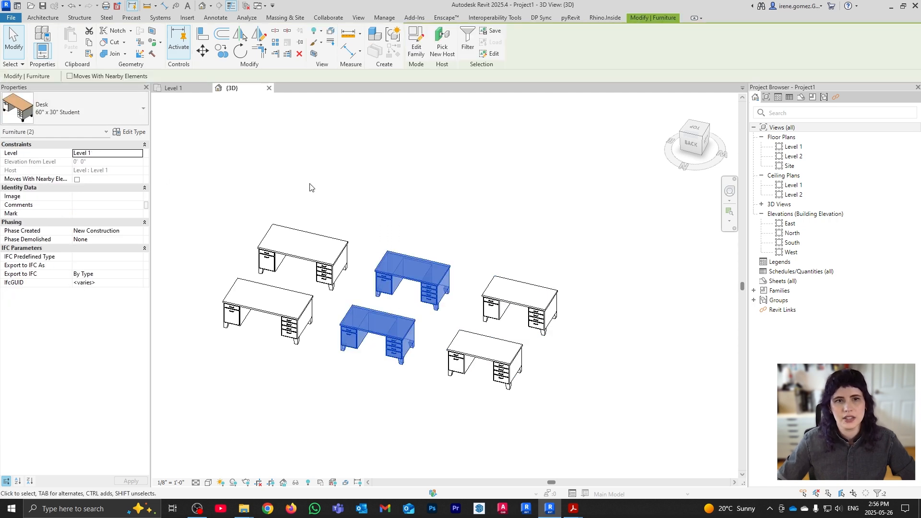
pyautogui.click(312, 202)
pyautogui.moveTo(311, 202); pyautogui.dragTo(216, 343)
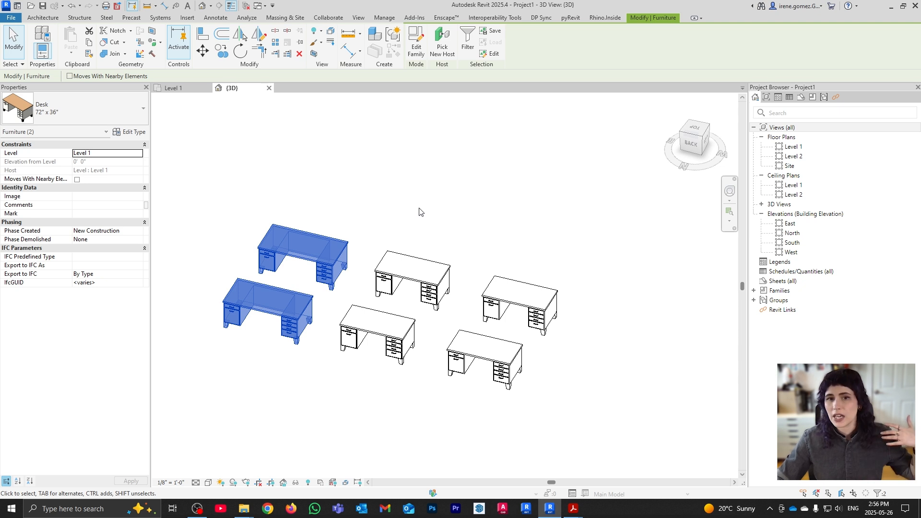
pyautogui.moveTo(420, 212); pyautogui.dragTo(307, 317)
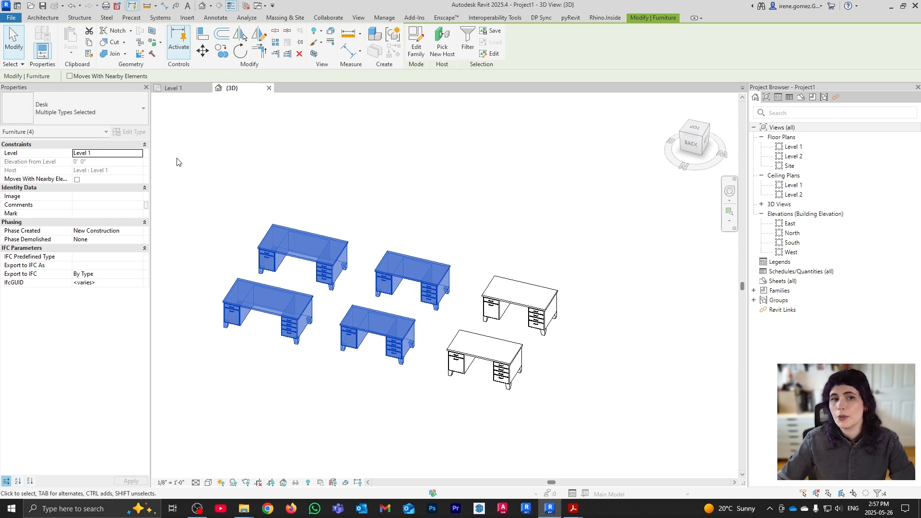
pyautogui.click(244, 167)
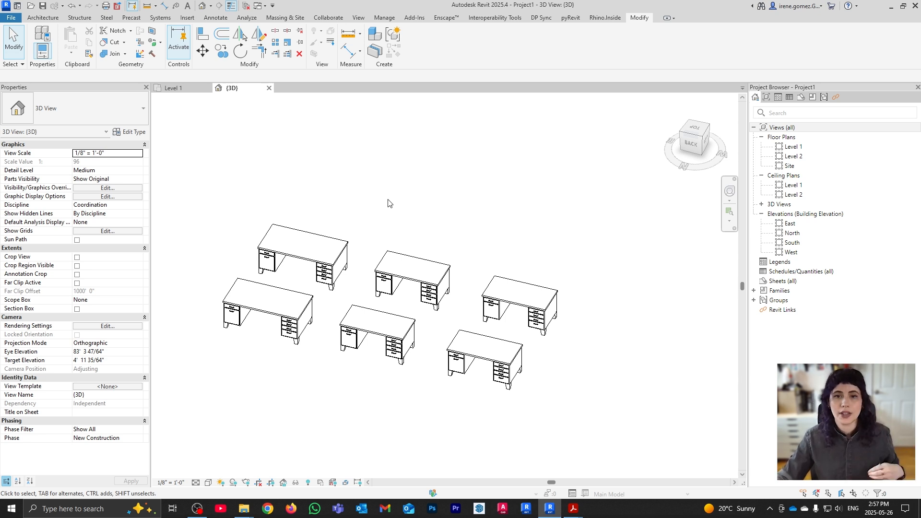
pyautogui.click(309, 243)
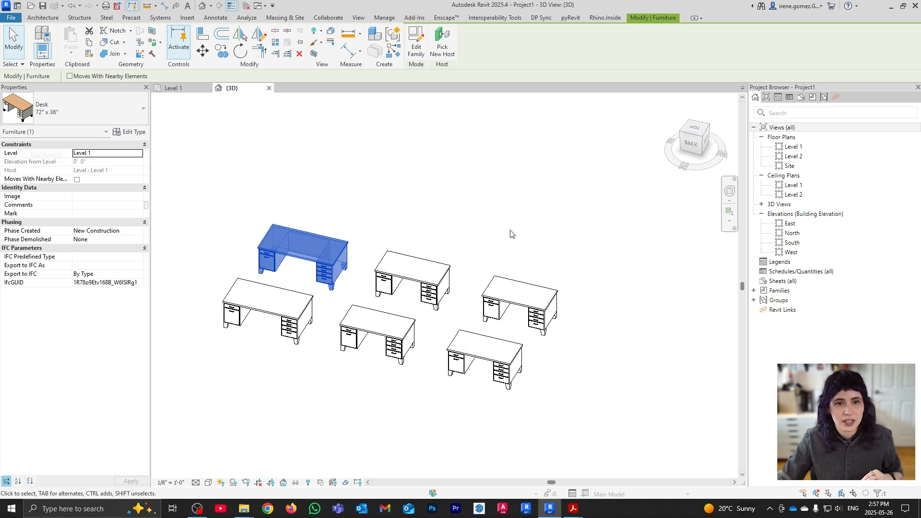
pyautogui.moveTo(540, 199); pyautogui.dragTo(222, 304)
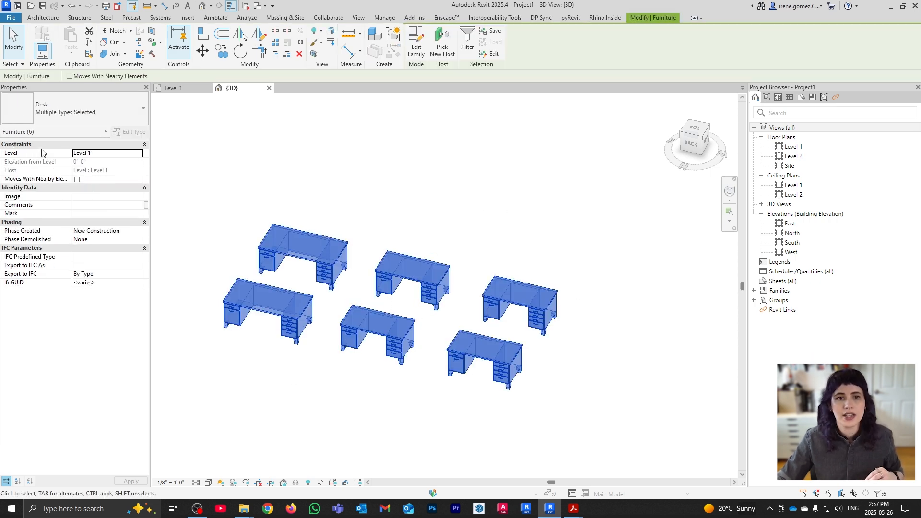
pyautogui.click(453, 232)
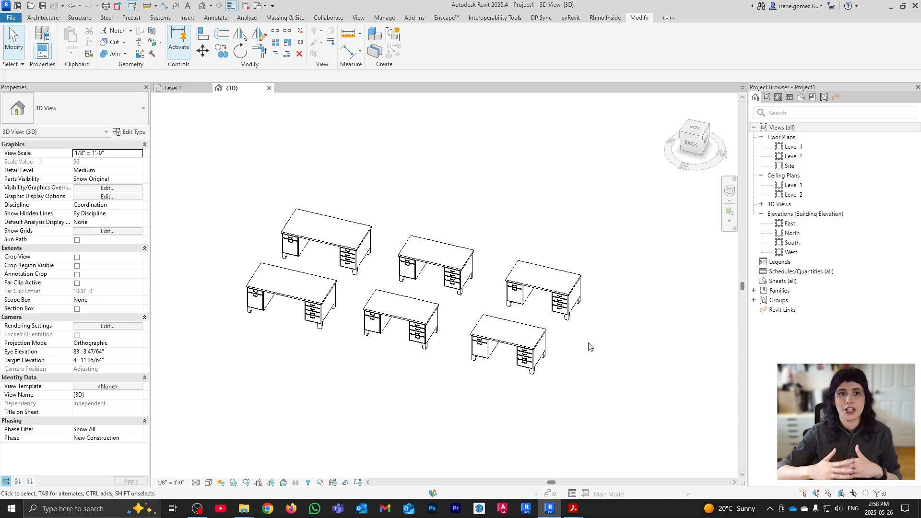
pyautogui.scroll(4, 596, 312)
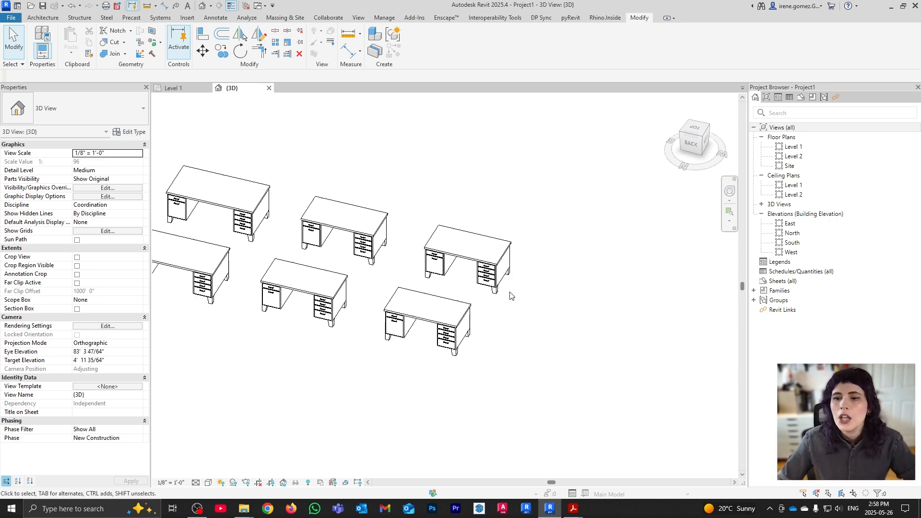
pyautogui.moveTo(522, 395); pyautogui.dragTo(397, 221)
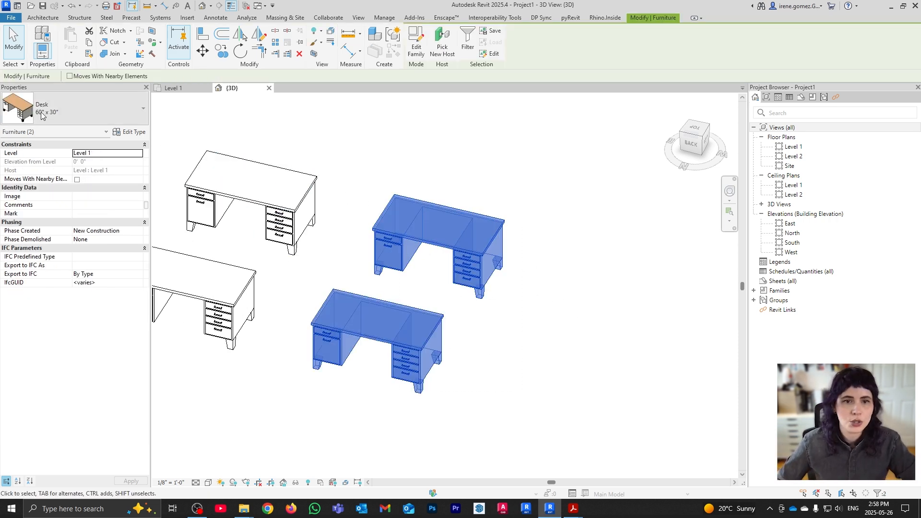
pyautogui.click(551, 351)
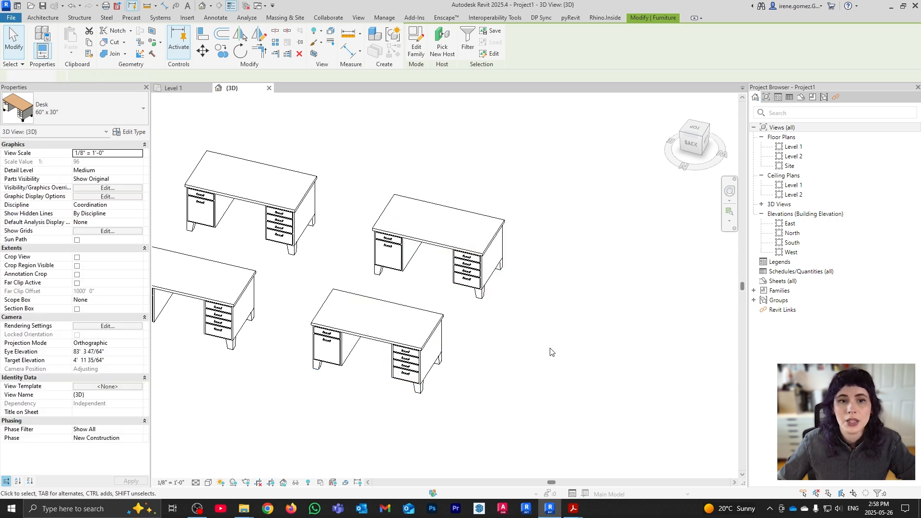
pyautogui.click(409, 341)
pyautogui.moveTo(457, 400); pyautogui.dragTo(473, 377, button='middle')
pyautogui.scroll(1, 292, 333)
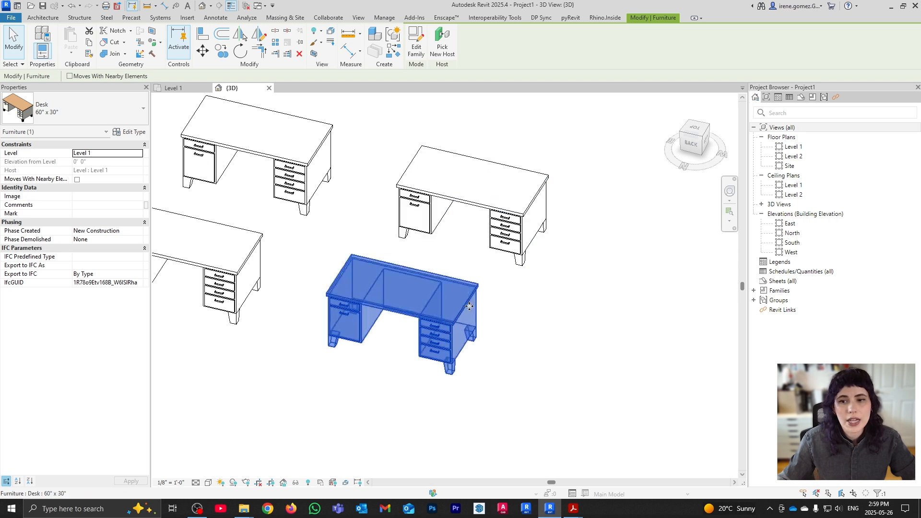
# Select the front desk and change its Level to Level 2
pyautogui.moveTo(584, 352)
pyautogui.mouseDown()
pyautogui.moveTo(547, 279)
pyautogui.moveTo(474, 192)
pyautogui.mouseUp()
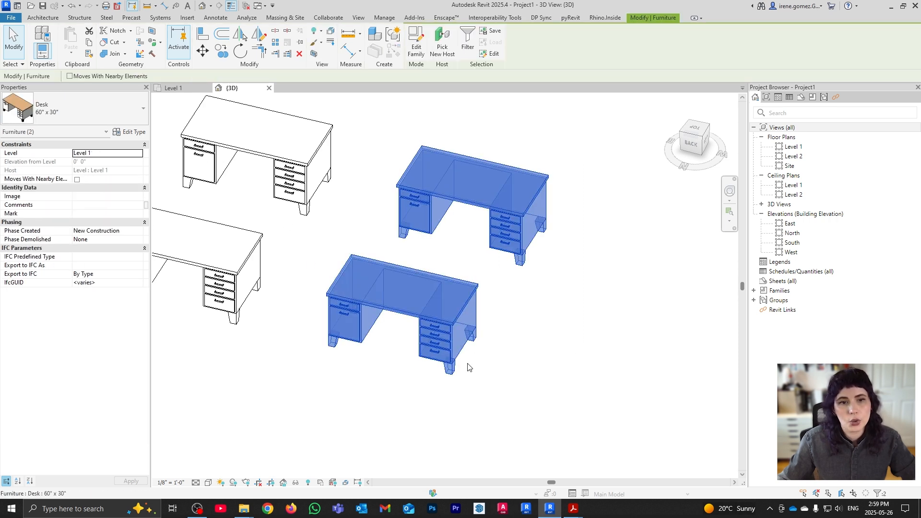
pyautogui.click(461, 262)
pyautogui.click(413, 325)
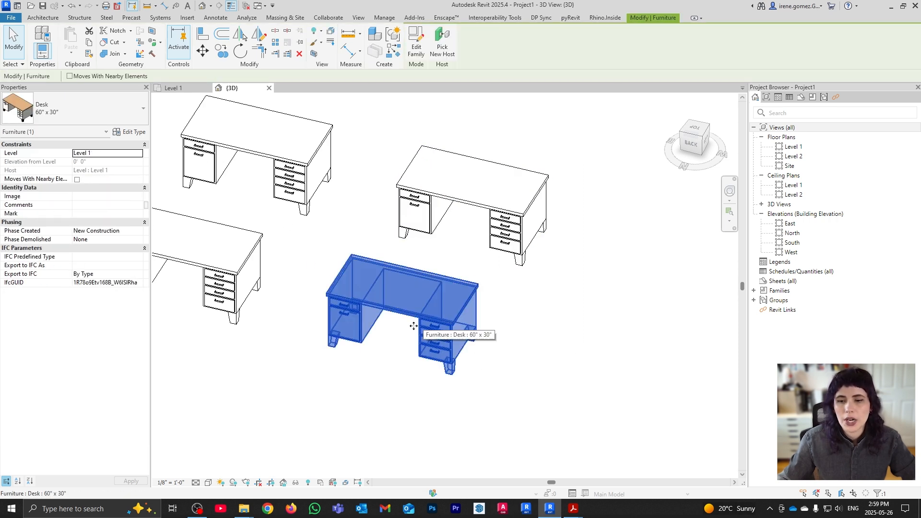
pyautogui.click(137, 153)
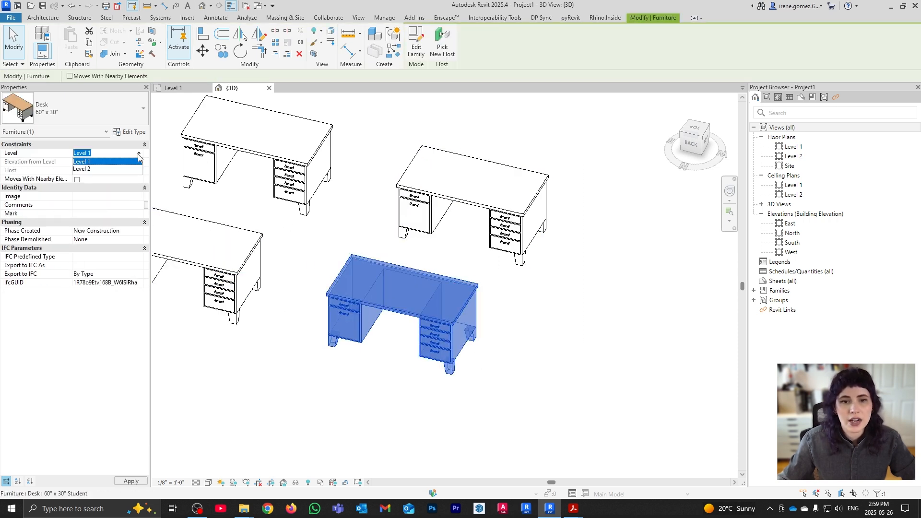
pyautogui.click(89, 169)
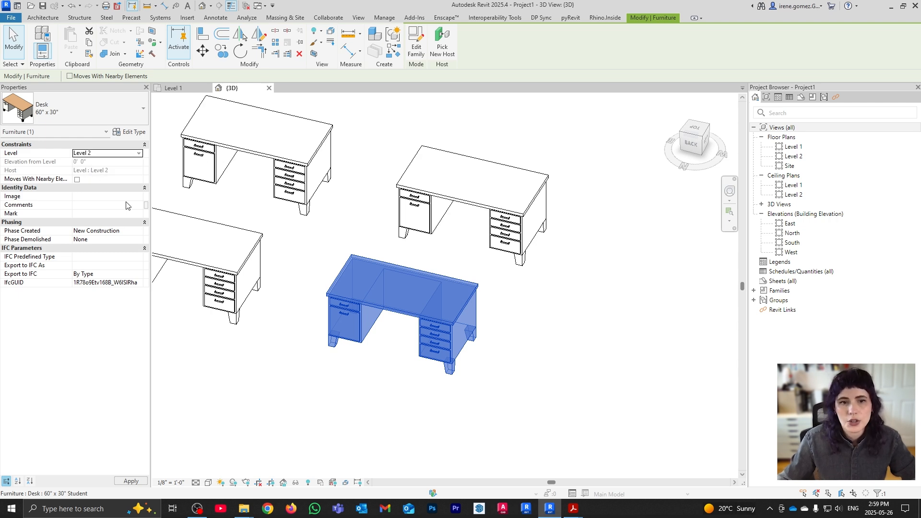
# View the raised desk from the back and from above, then reselect it
pyautogui.keyDown('shift'); pyautogui.moveTo(372, 395); pyautogui.dragTo(494, 261, button='middle'); pyautogui.keyUp('shift')
pyautogui.click(692, 140)
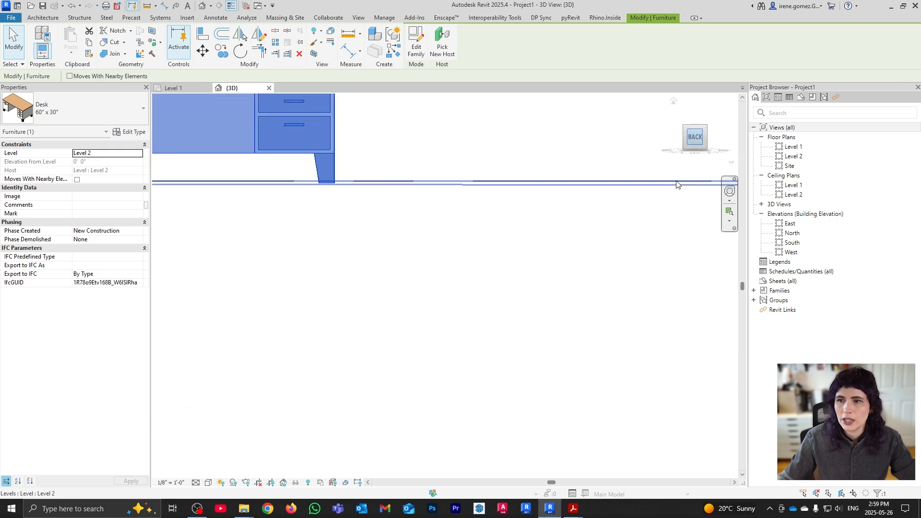
pyautogui.scroll(-3, 366, 227)
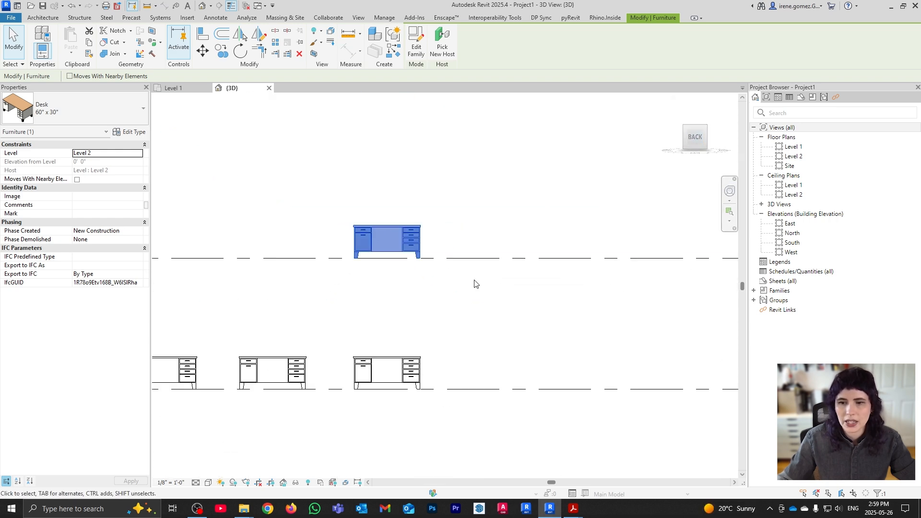
pyautogui.keyDown('shift'); pyautogui.moveTo(473, 284); pyautogui.dragTo(464, 330, button='middle'); pyautogui.keyUp('shift')
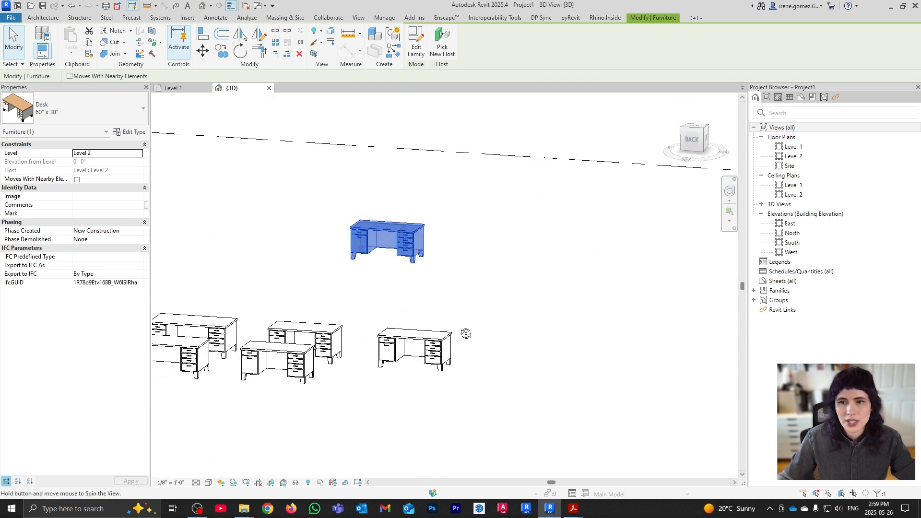
pyautogui.keyDown('shift'); pyautogui.moveTo(451, 261); pyautogui.dragTo(453, 322, button='middle'); pyautogui.keyUp('shift')
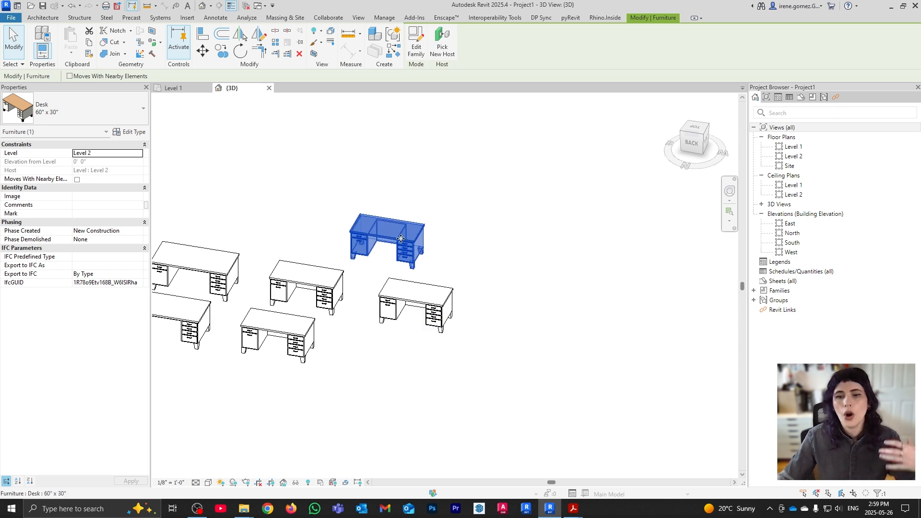
pyautogui.click(478, 214)
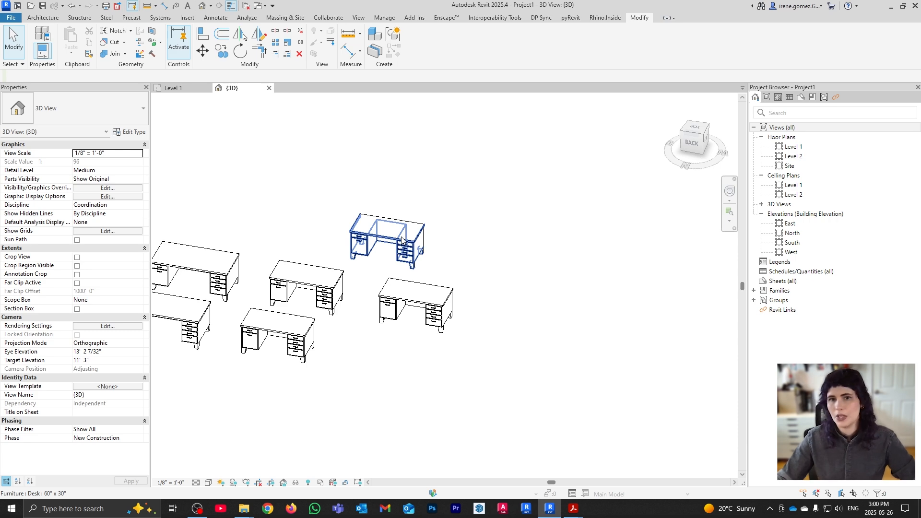
pyautogui.click(397, 239)
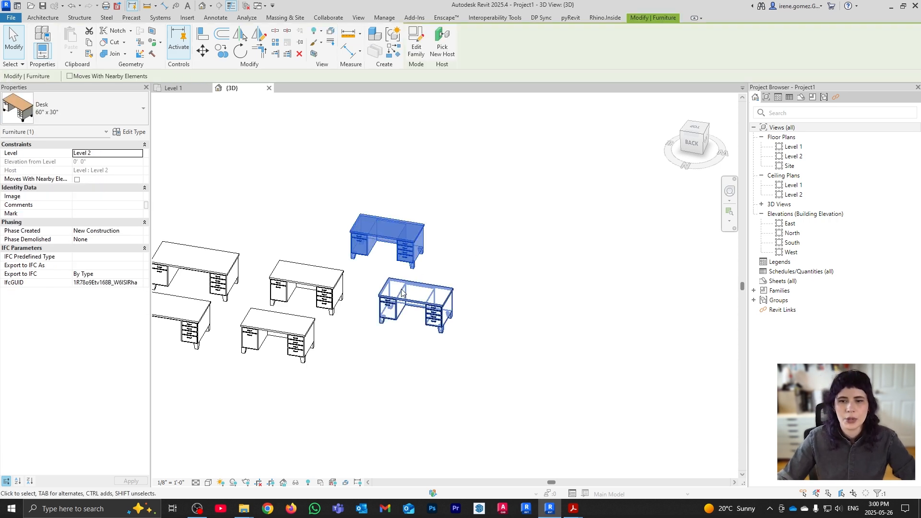
# Open the 60" x 30" desk's Type Properties with the preview pane hidden
pyautogui.click(134, 132)
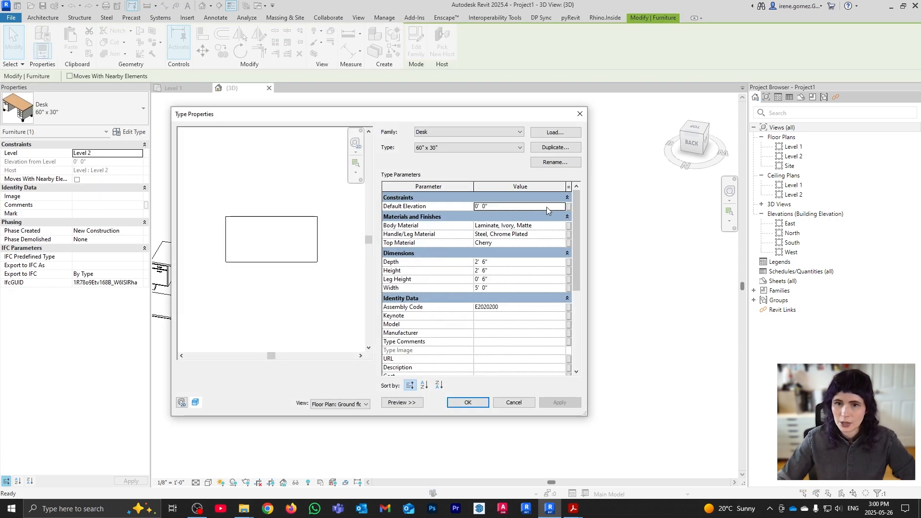
pyautogui.click(401, 402)
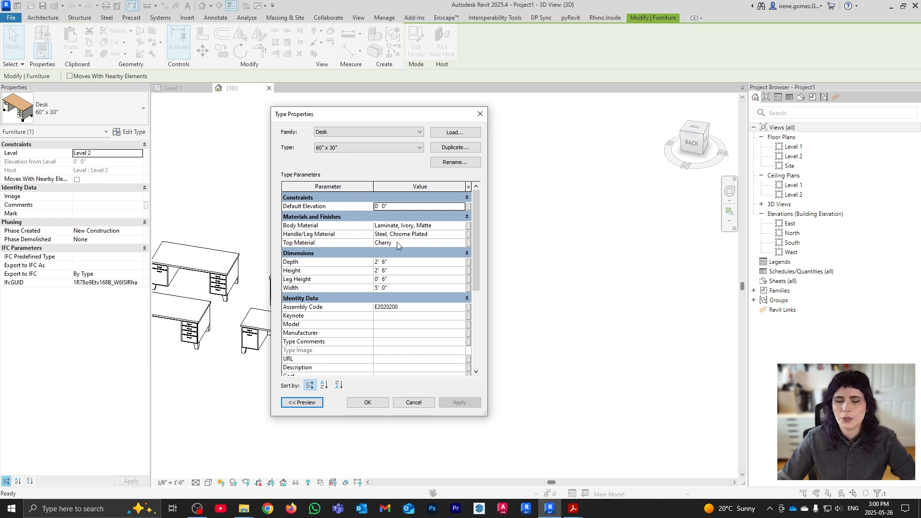
pyautogui.moveTo(413, 114); pyautogui.dragTo(241, 110)
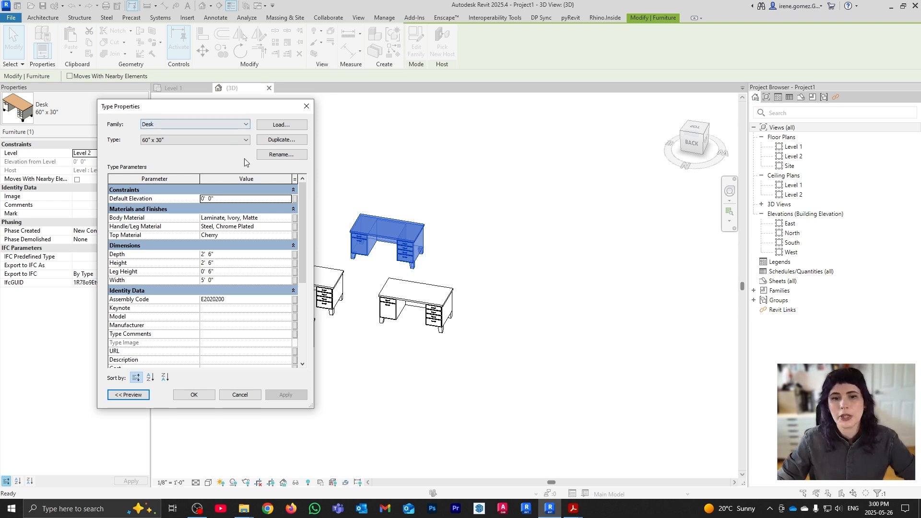
# Apply a 7' desk Width, then set the Width back to 5' 0"
pyautogui.click(220, 281)
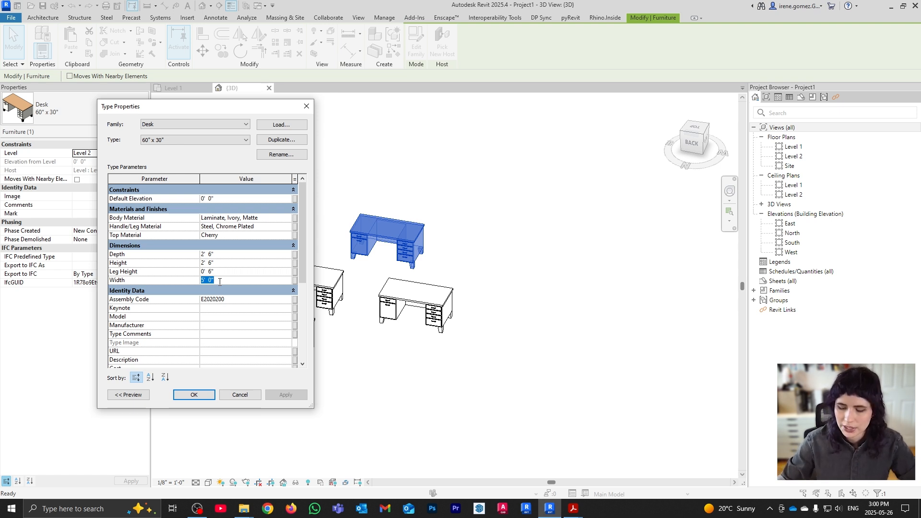
pyautogui.write('7')
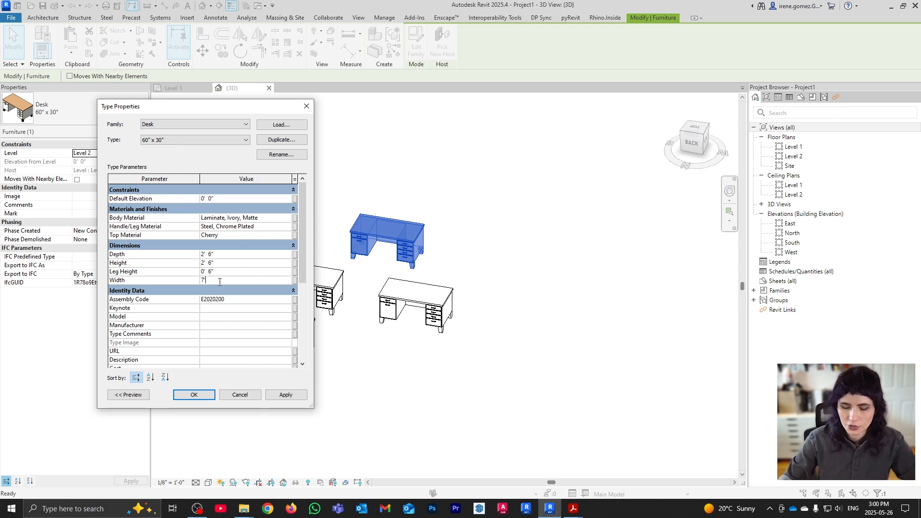
pyautogui.write("'")
pyautogui.click(297, 398)
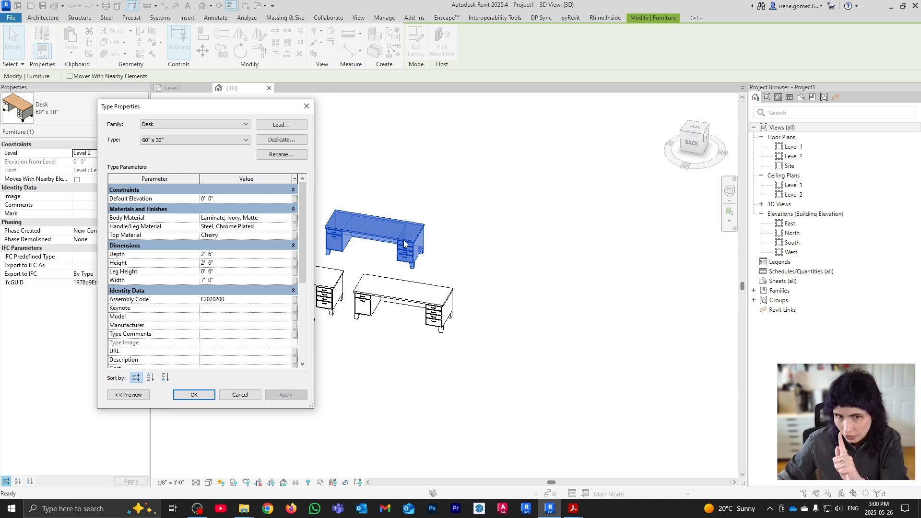
pyautogui.write('5')
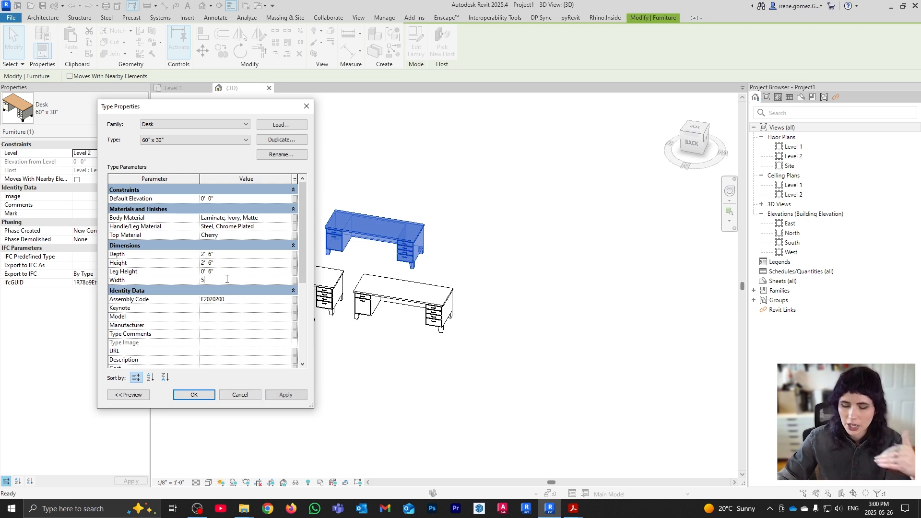
pyautogui.click(287, 394)
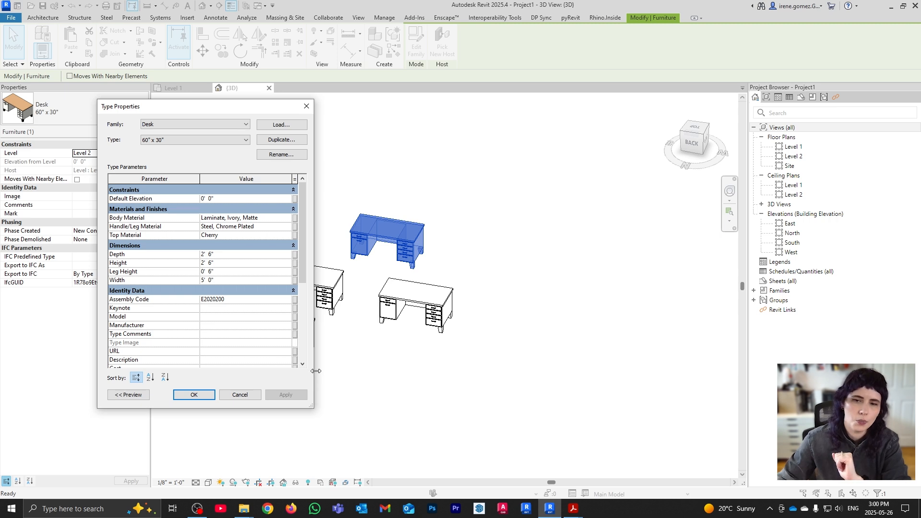
pyautogui.moveTo(234, 106); pyautogui.dragTo(621, 125)
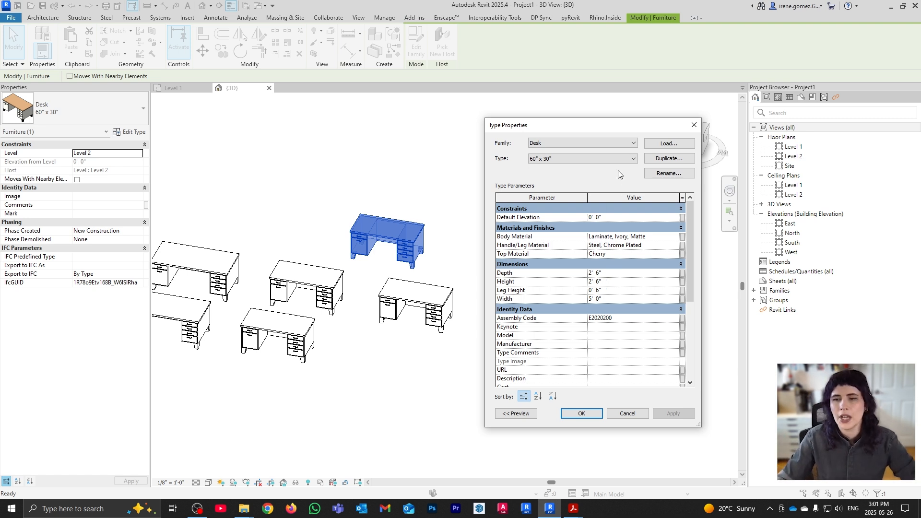
# Close the 60" x 30" desk's Type Properties, leaving that type unchanged
pyautogui.click(622, 159)
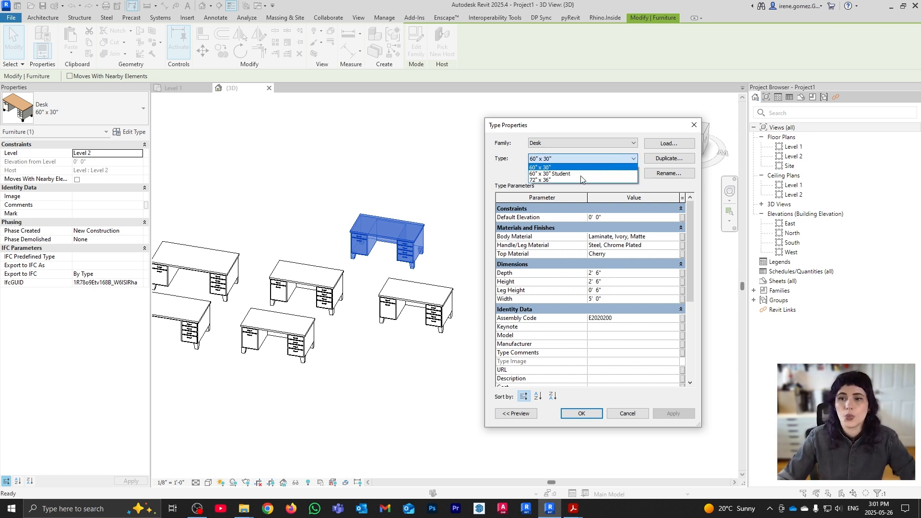
pyautogui.click(597, 129)
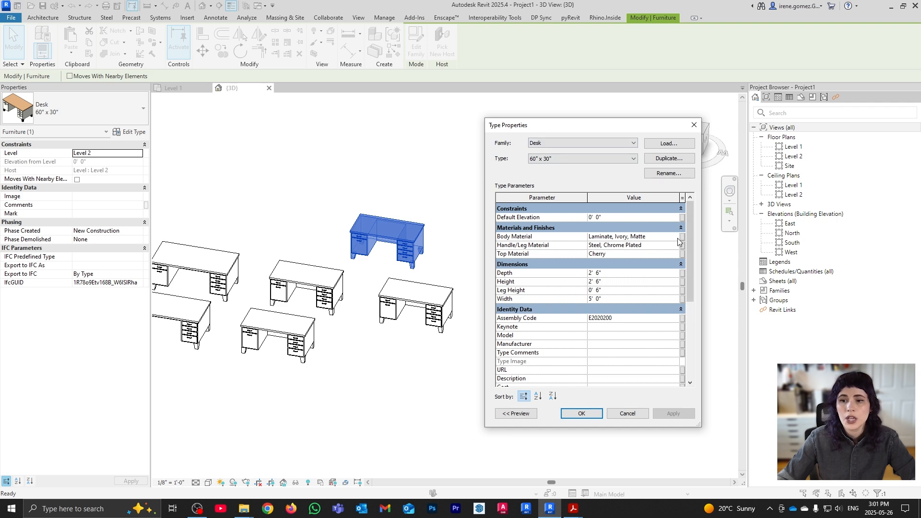
pyautogui.click(694, 125)
# Give the 72" x 36" desk type a 2" Leg Height and close its Type Properties
pyautogui.moveTo(359, 323); pyautogui.dragTo(487, 325, button='middle')
pyautogui.scroll(1, 338, 314)
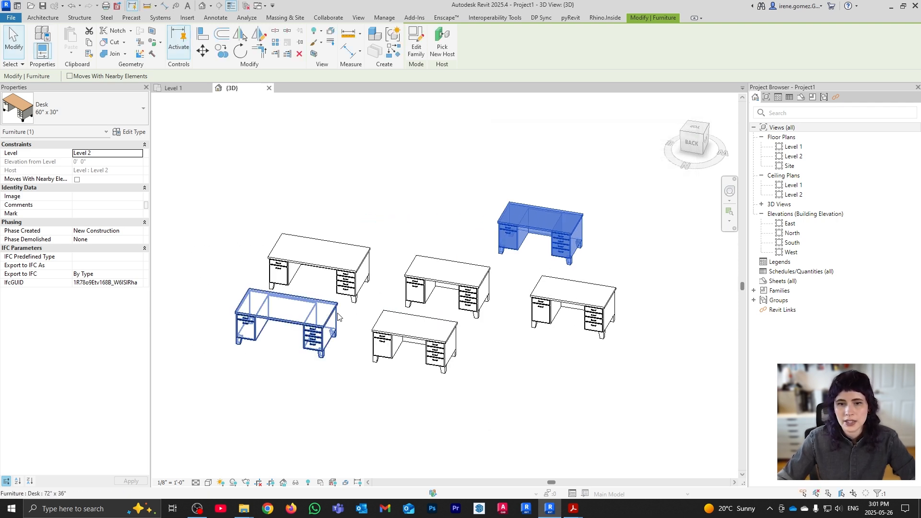
pyautogui.click(294, 311)
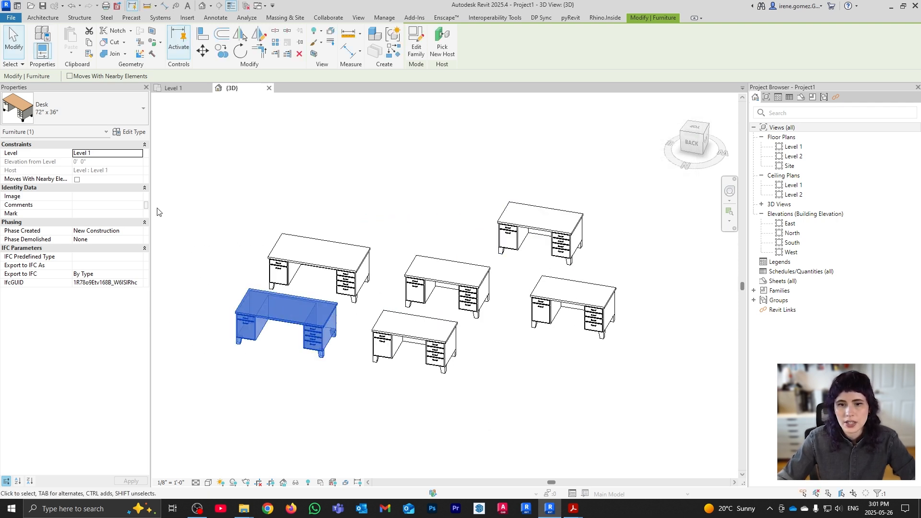
pyautogui.click(127, 134)
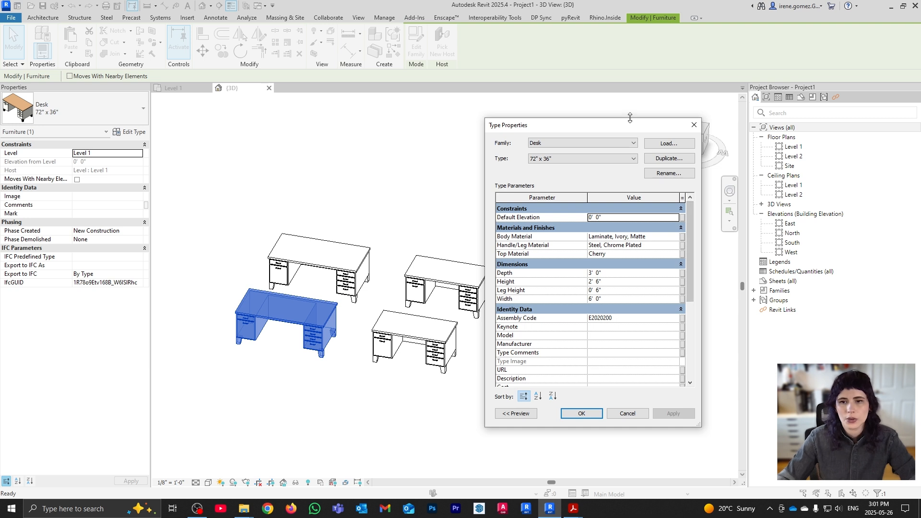
pyautogui.moveTo(629, 119); pyautogui.dragTo(654, 116)
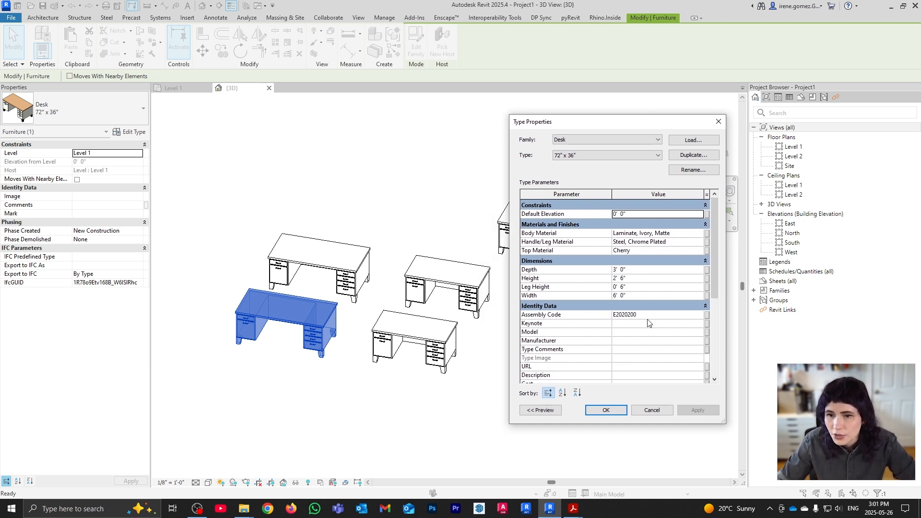
pyautogui.click(636, 286)
pyautogui.write('2"')
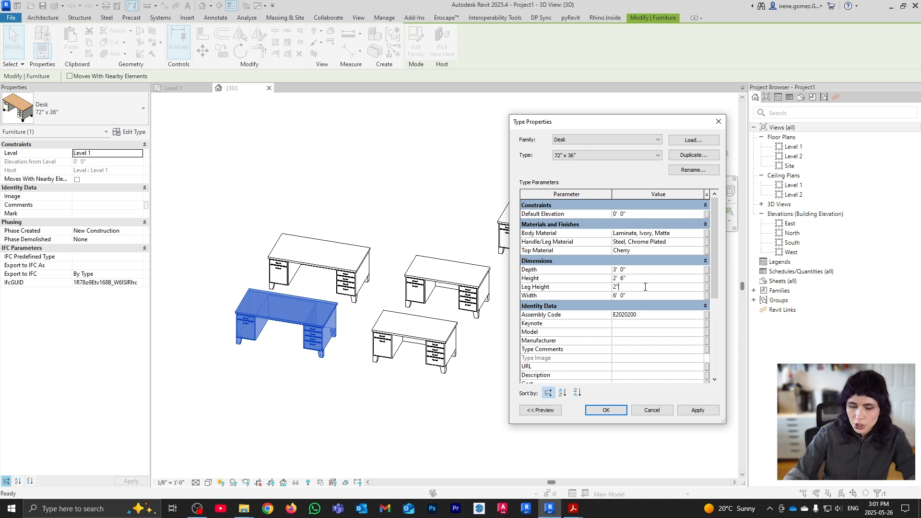
pyautogui.click(698, 410)
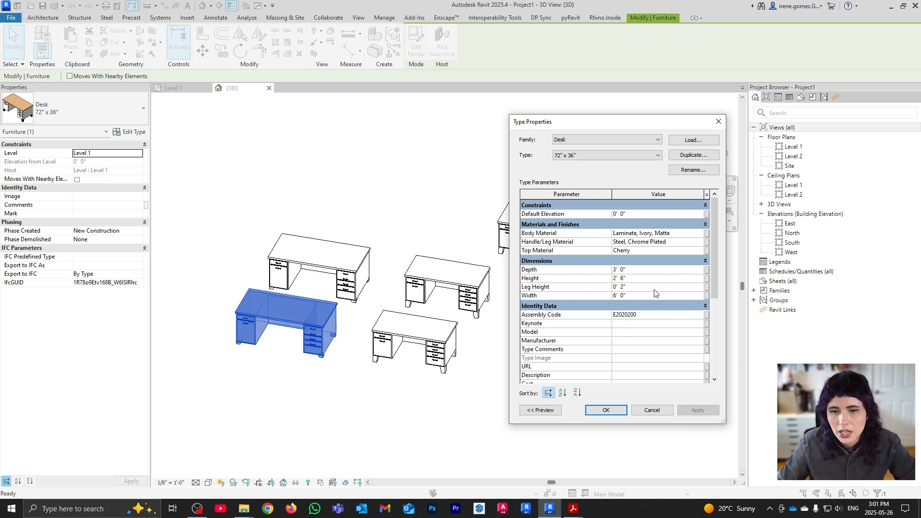
pyautogui.click(608, 411)
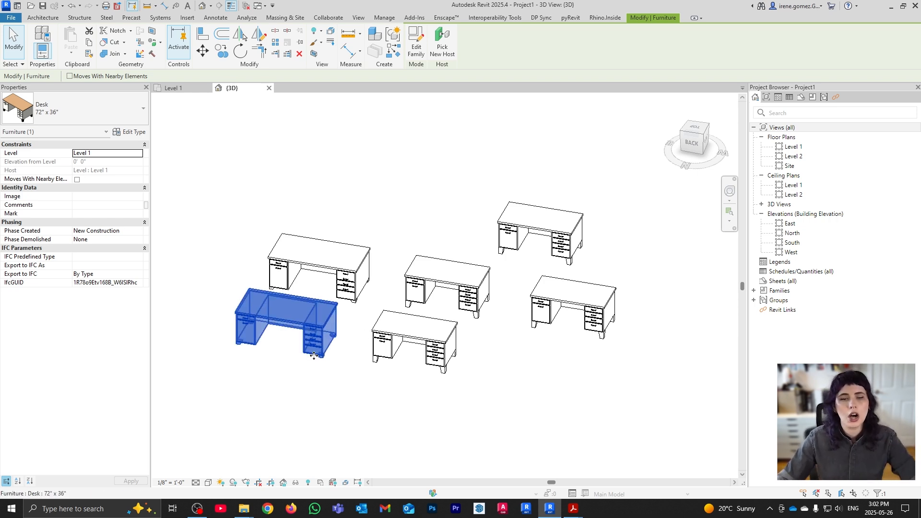
pyautogui.scroll(3, 301, 341)
pyautogui.scroll(3, 312, 328)
pyautogui.scroll(-1, 459, 316)
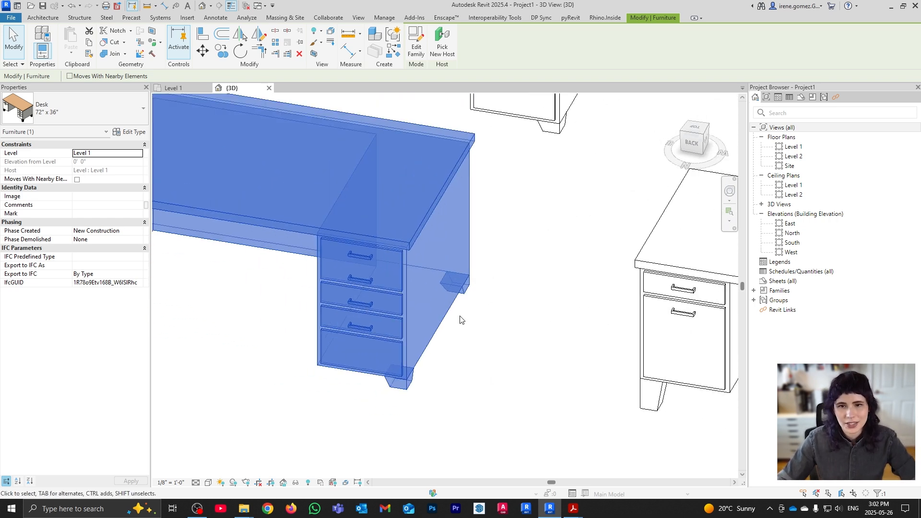
pyautogui.click(511, 359)
pyautogui.scroll(-5, 369, 336)
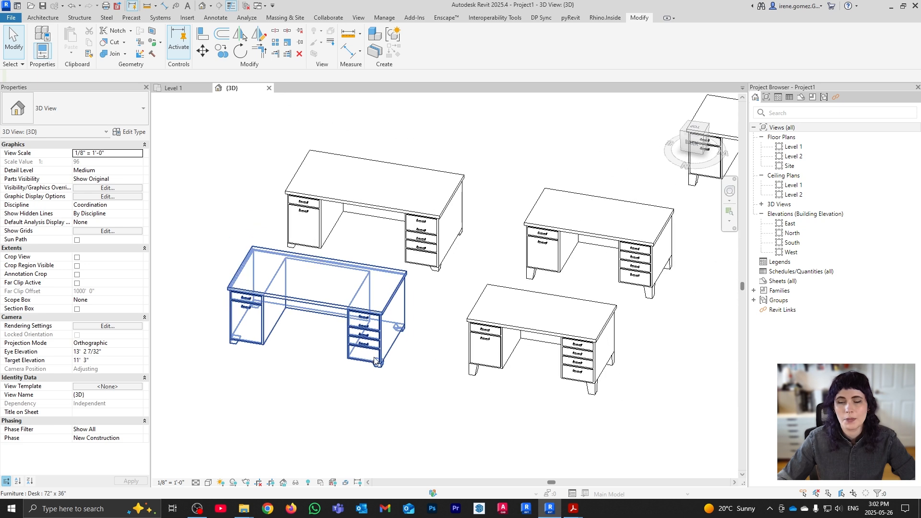
pyautogui.moveTo(507, 339); pyautogui.dragTo(458, 334, button='middle')
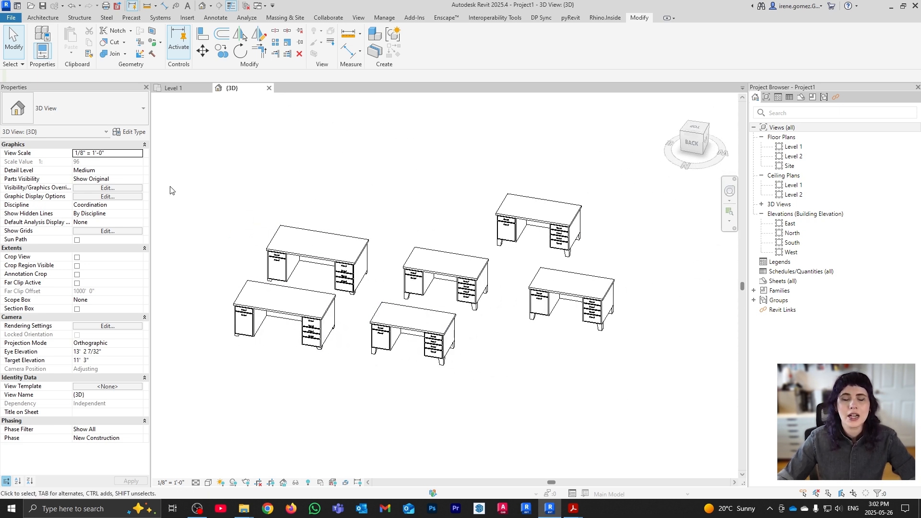
pyautogui.click(268, 315)
pyautogui.click(130, 131)
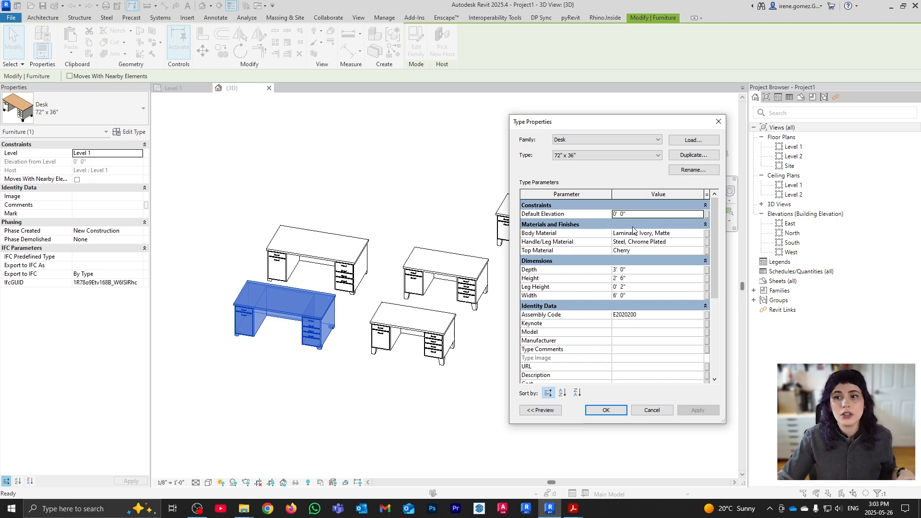
pyautogui.click(717, 121)
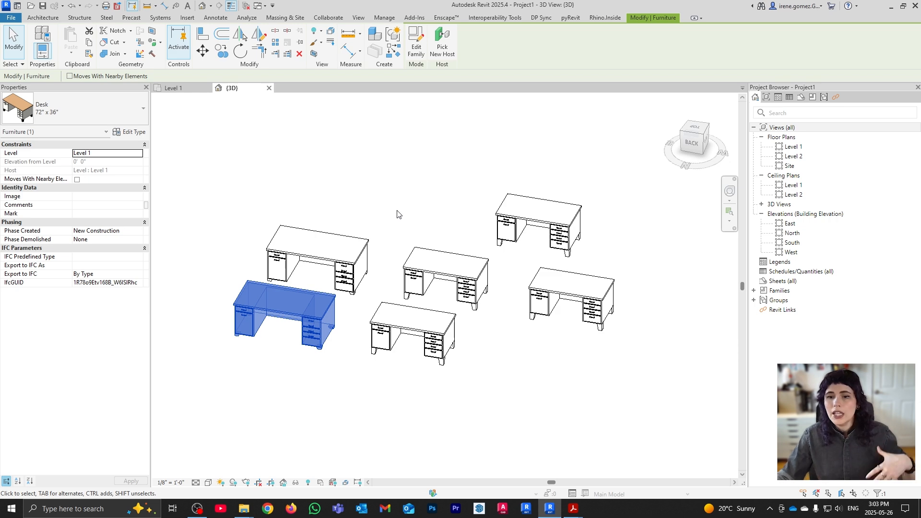
# Select the front-centre 60" x 30" Student desk and open Desk.rfa with Edit Family
pyautogui.click(505, 416)
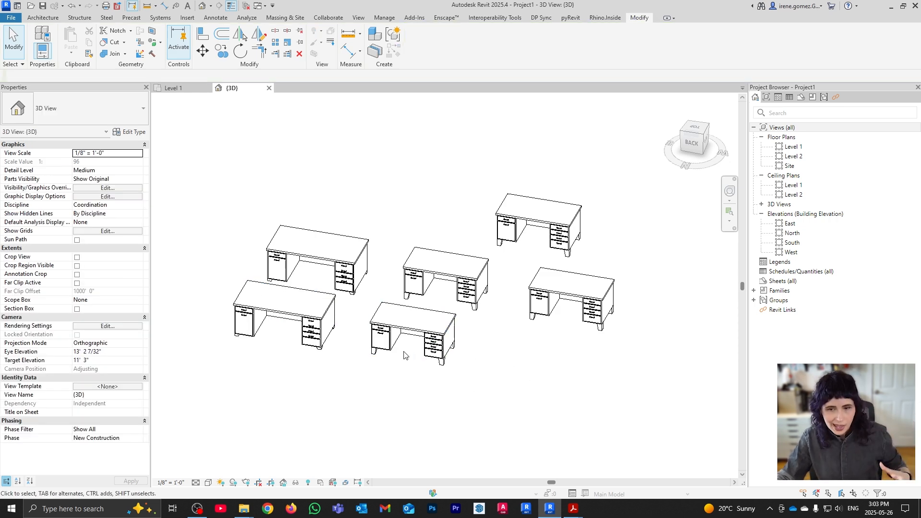
pyautogui.scroll(2, 427, 346)
pyautogui.scroll(3, 428, 346)
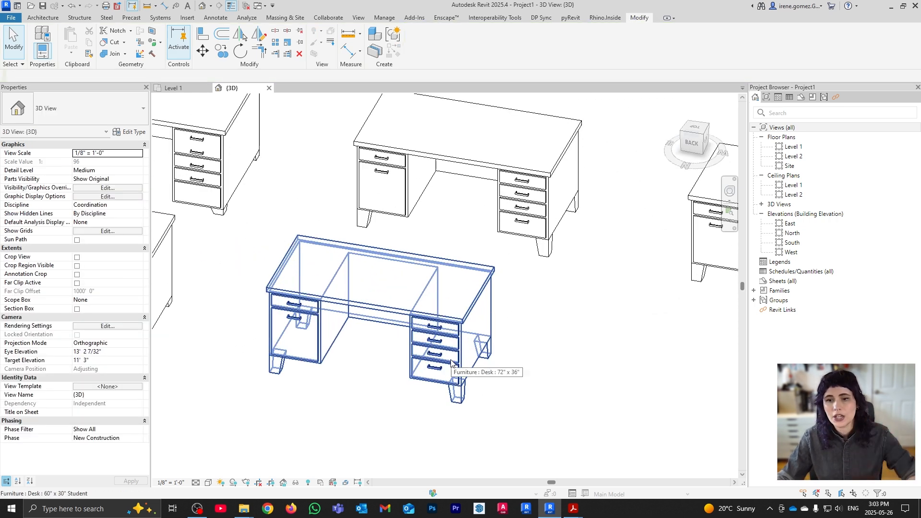
pyautogui.scroll(-3, 389, 333)
pyautogui.scroll(-1, 390, 332)
pyautogui.click(390, 332)
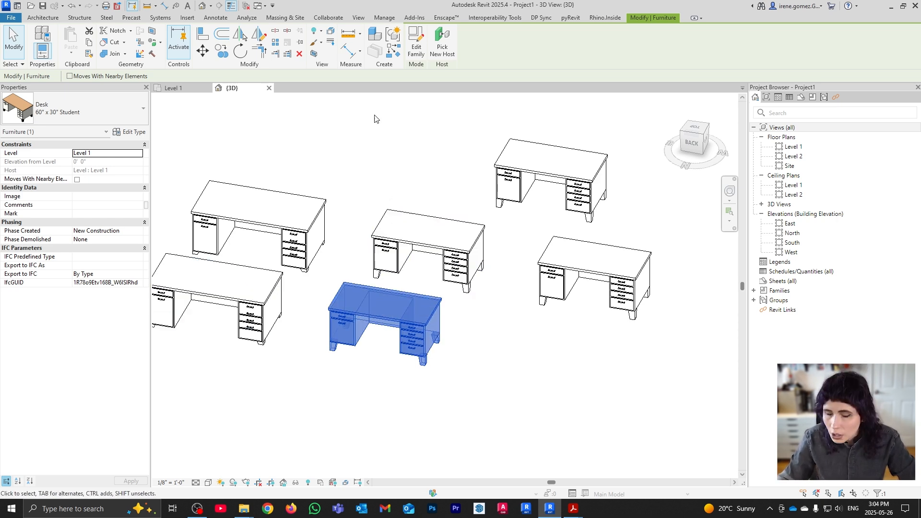
pyautogui.click(422, 50)
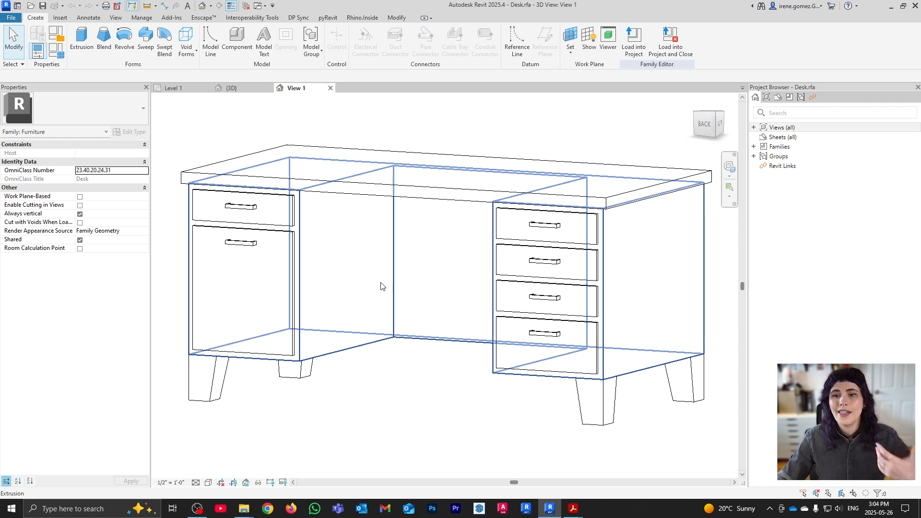
# Select the tabletop, drawer fronts, body, leg and handles in turn, then open the File menu
pyautogui.keyDown('shift'); pyautogui.moveTo(384, 293); pyautogui.dragTo(396, 222, button='middle'); pyautogui.keyUp('shift')
pyautogui.click(417, 255)
pyautogui.click(306, 262)
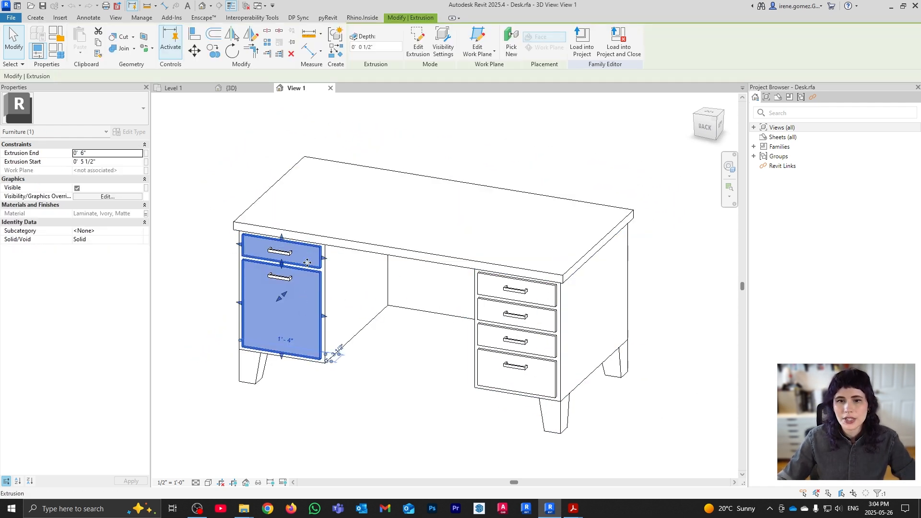
pyautogui.click(504, 302)
pyautogui.click(596, 341)
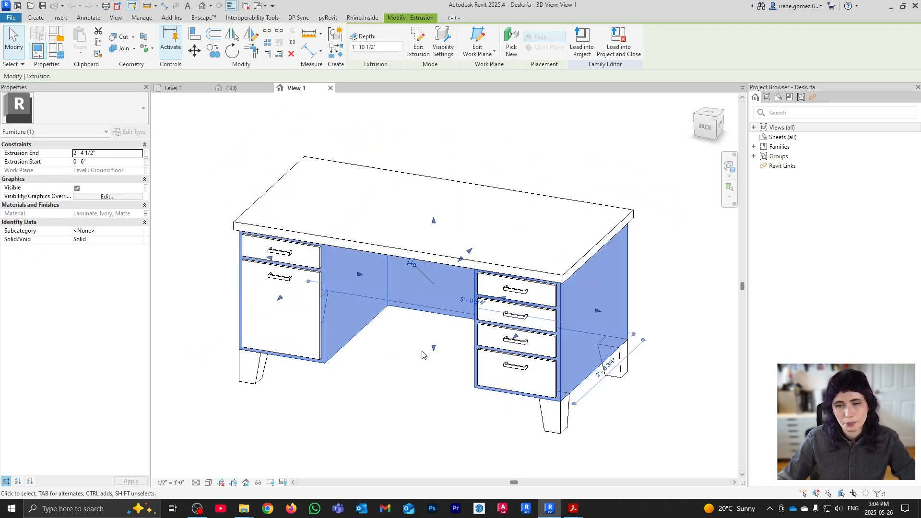
pyautogui.click(554, 418)
pyautogui.click(630, 428)
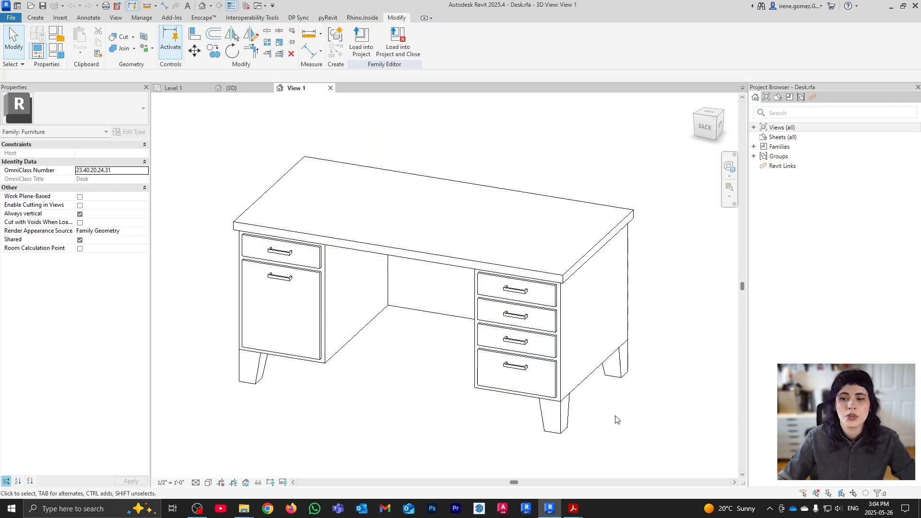
pyautogui.click(522, 367)
pyautogui.press('Escape')
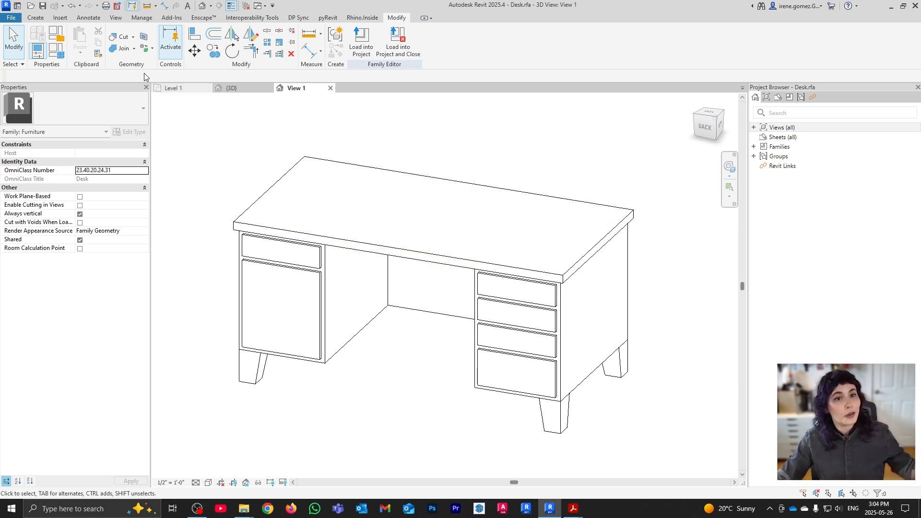
pyautogui.click(17, 19)
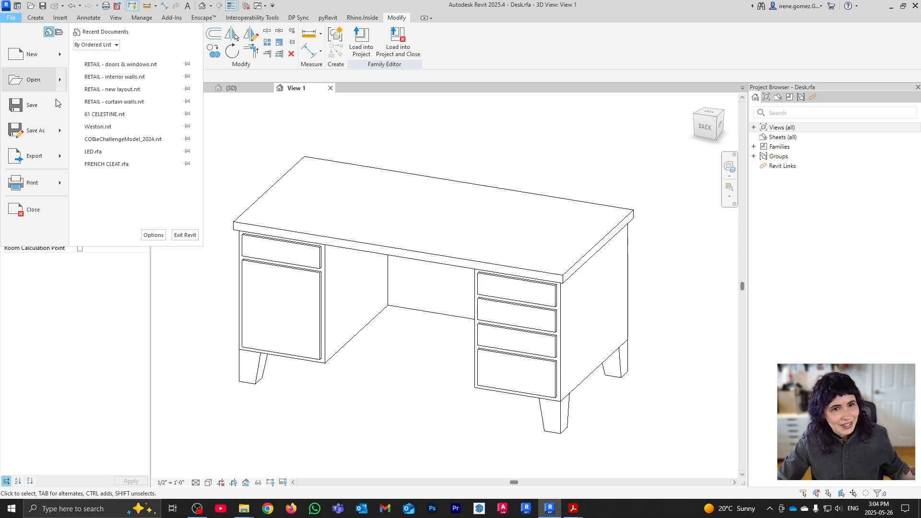
# Close Desk.rfa's View 1 tab and clear the save prompt and project-save reminder
pyautogui.moveTo(48, 136)
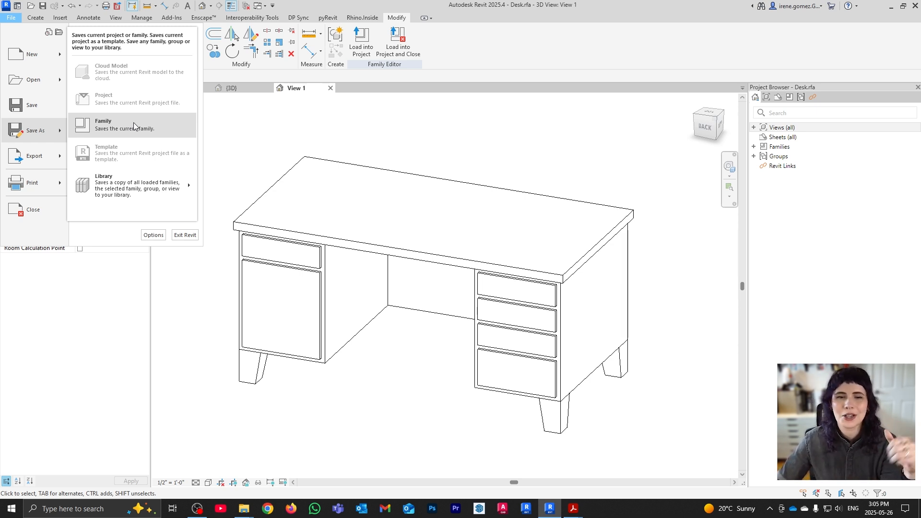
pyautogui.click(415, 122)
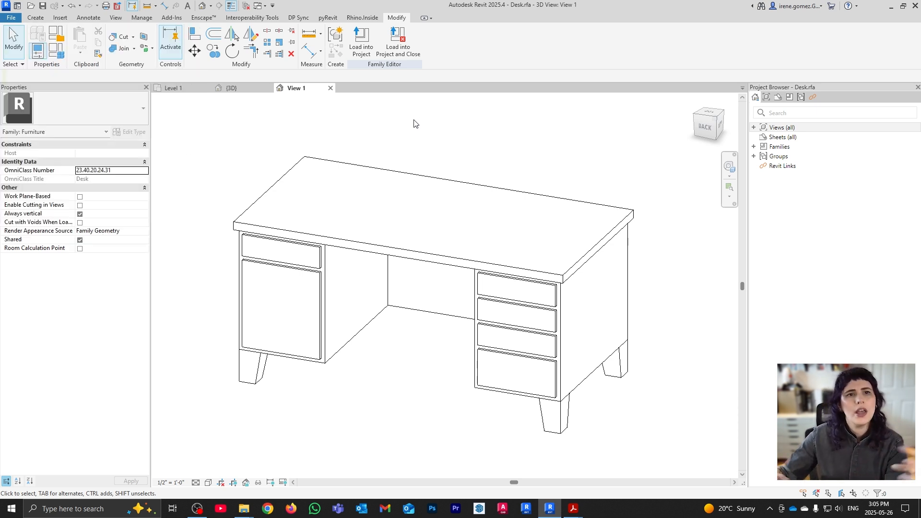
pyautogui.click(331, 88)
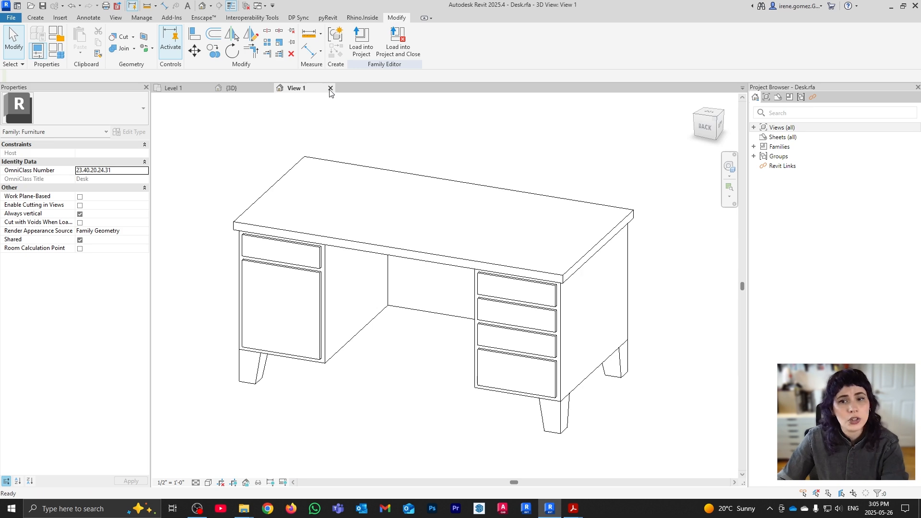
pyautogui.click(443, 254)
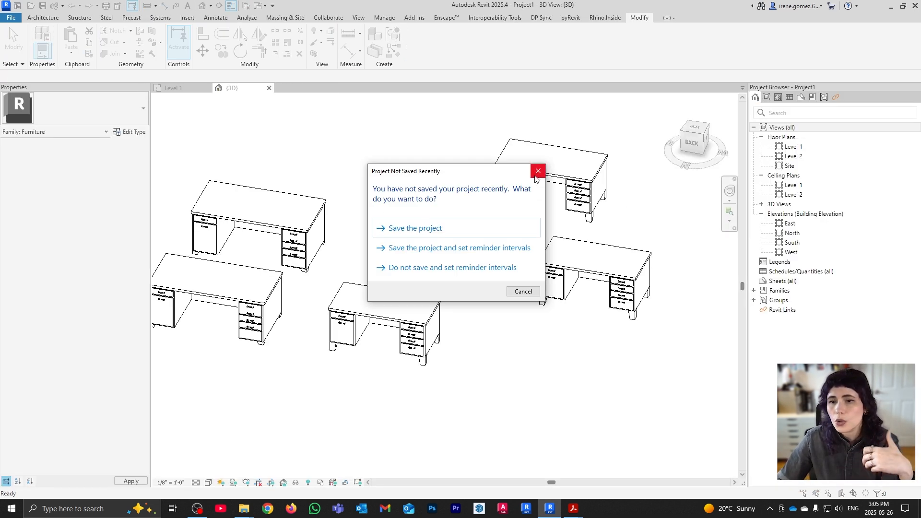
pyautogui.click(538, 171)
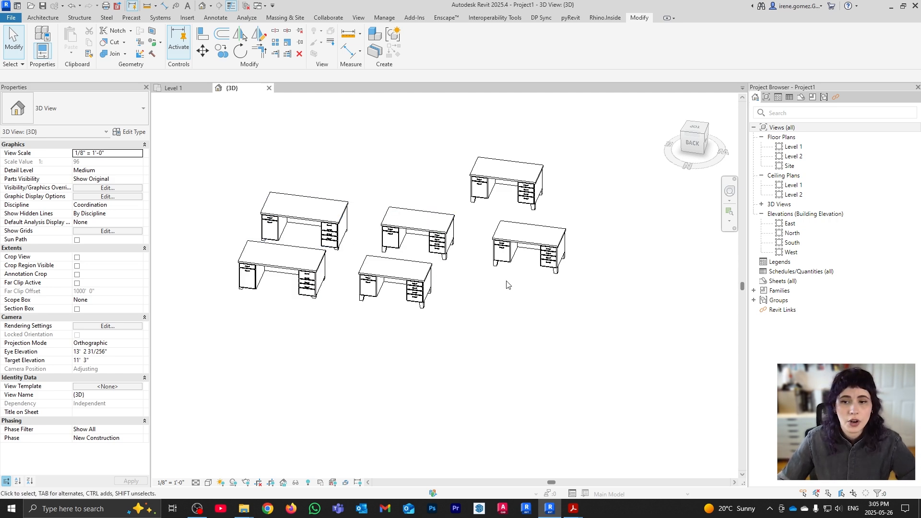
# Delete the six desks and start placing a Desk 72" x 36" component on the Level 1 plan
pyautogui.moveTo(551, 363); pyautogui.dragTo(294, 156)
pyautogui.press('Delete')
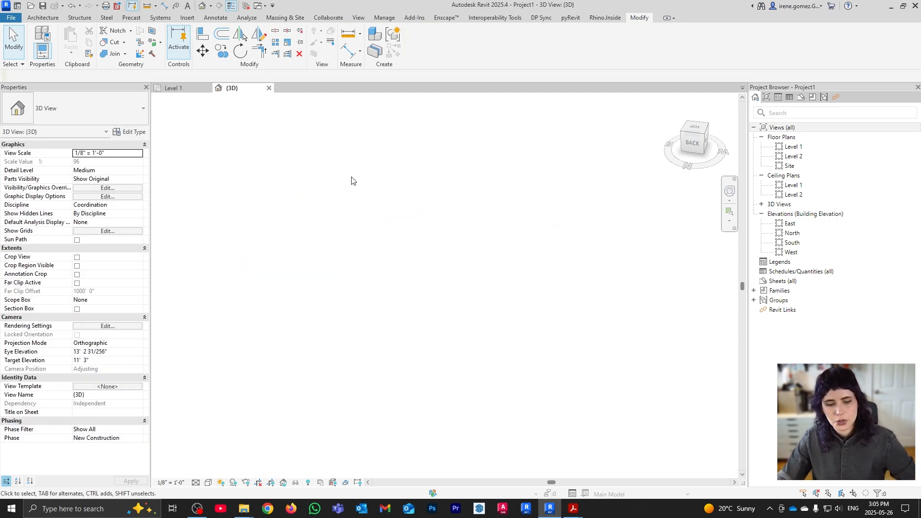
pyautogui.press('c')
pyautogui.press('m')
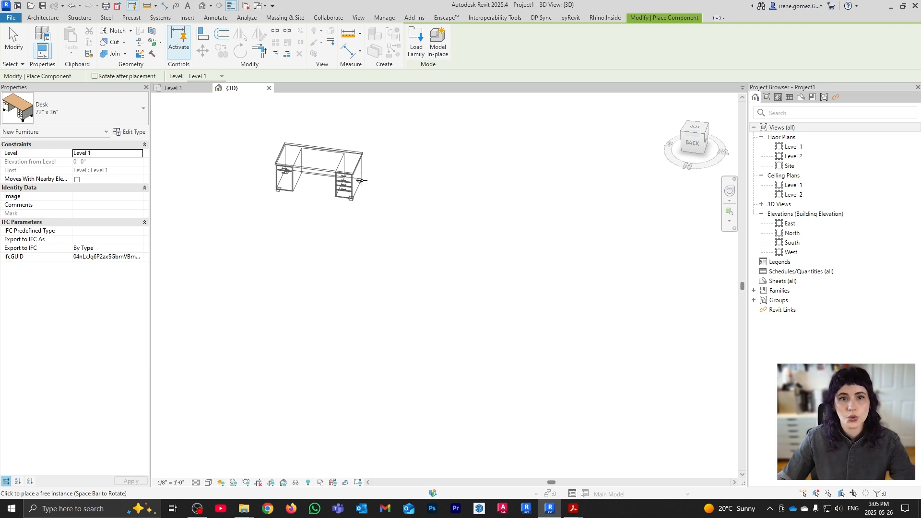
pyautogui.click(136, 116)
pyautogui.scroll(2, 104, 199)
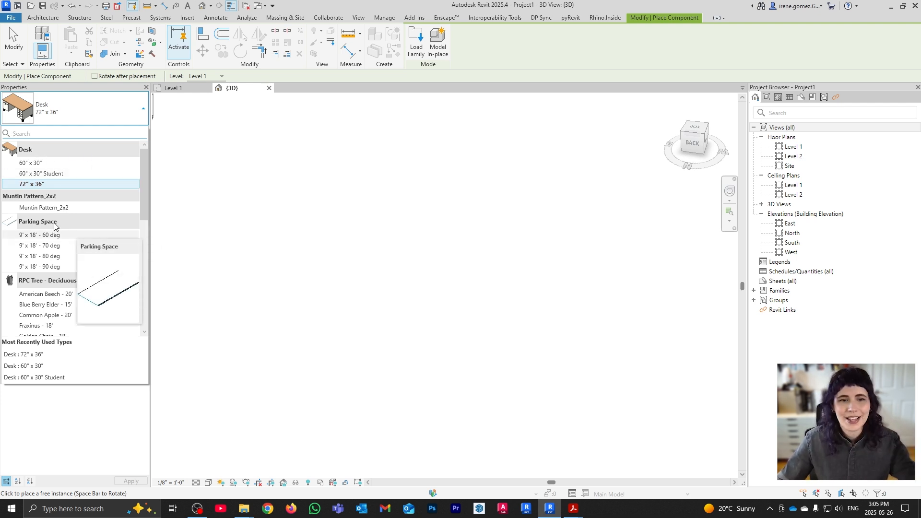
pyautogui.scroll(-5, 60, 235)
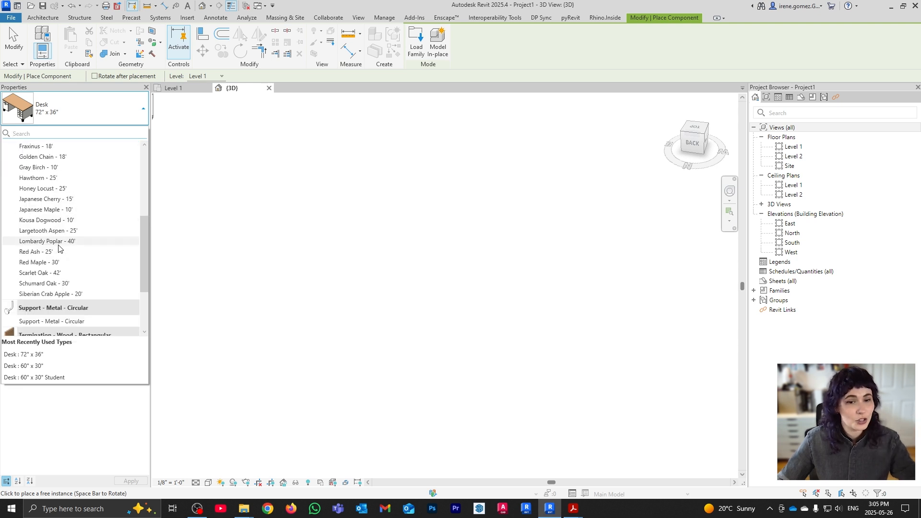
pyautogui.scroll(-2, 58, 247)
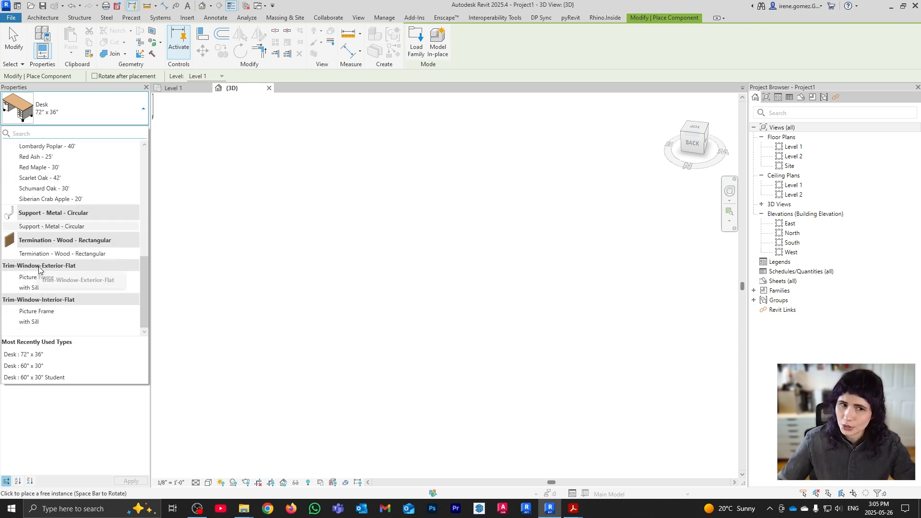
pyautogui.moveTo(48, 245)
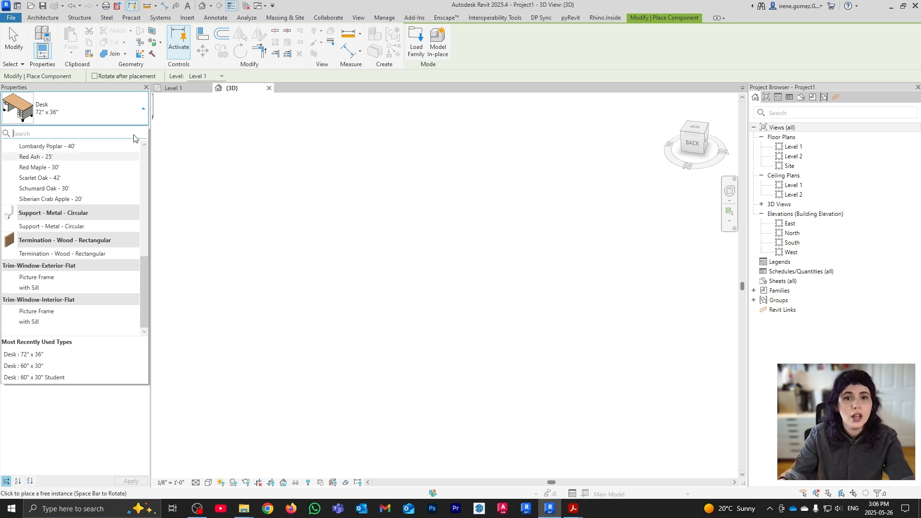
pyautogui.click(174, 89)
pyautogui.scroll(-4, 327, 254)
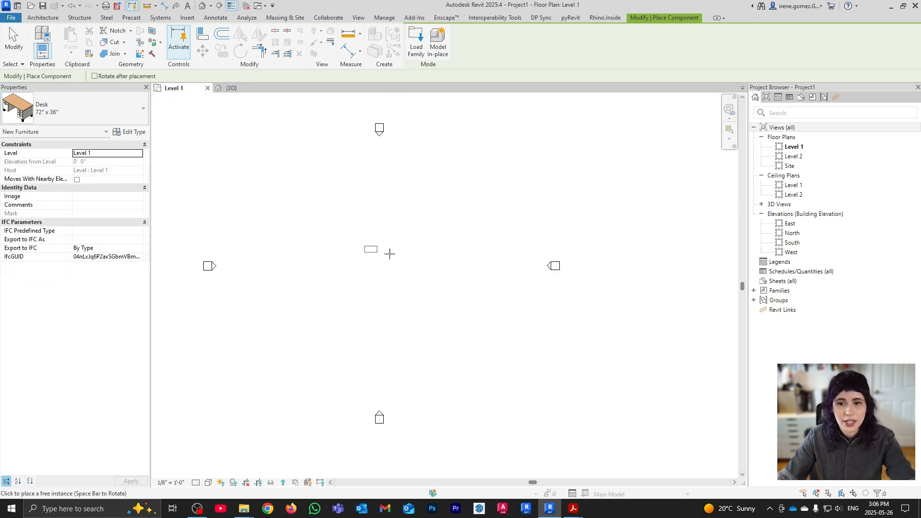
# End the Desk 72" x 36" placement so Level 1 shows only its four elevation markers
pyautogui.moveTo(418, 263); pyautogui.dragTo(467, 271, button='middle')
pyautogui.press('Escape')
pyautogui.scroll(1, 422, 253)
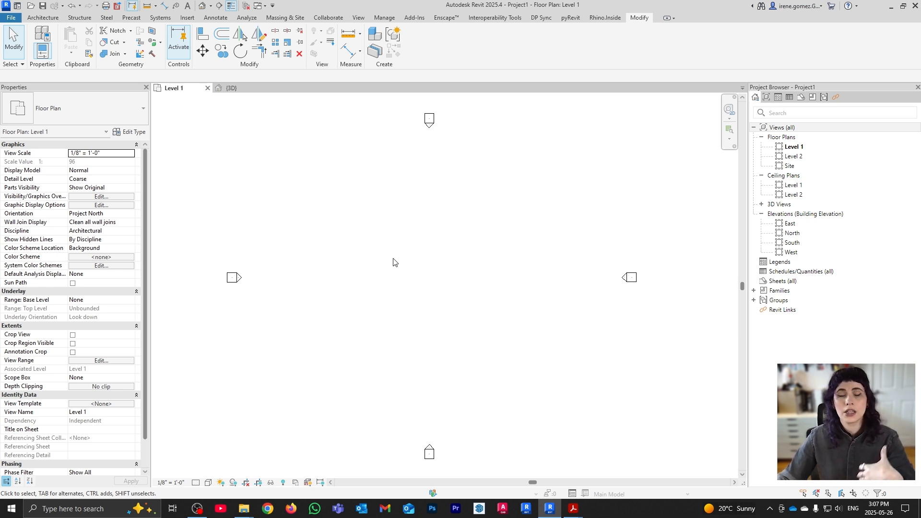
pyautogui.click(50, 18)
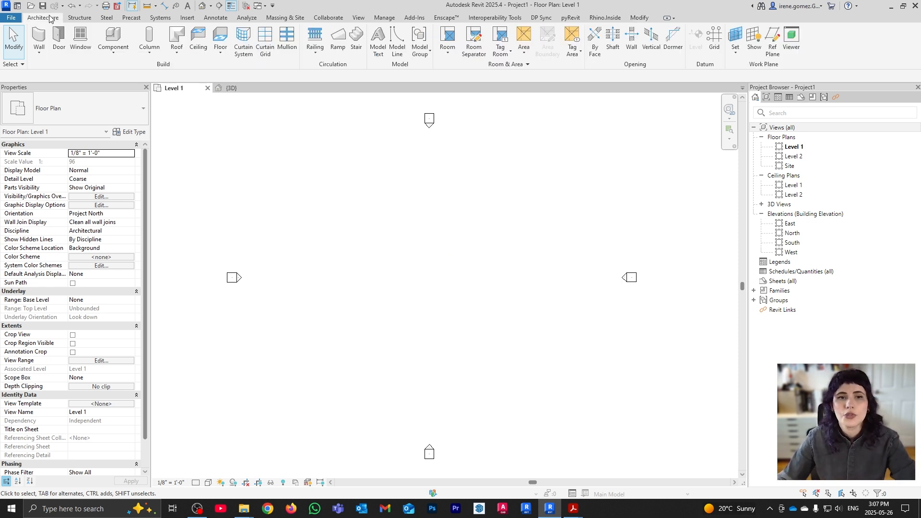
pyautogui.click(58, 39)
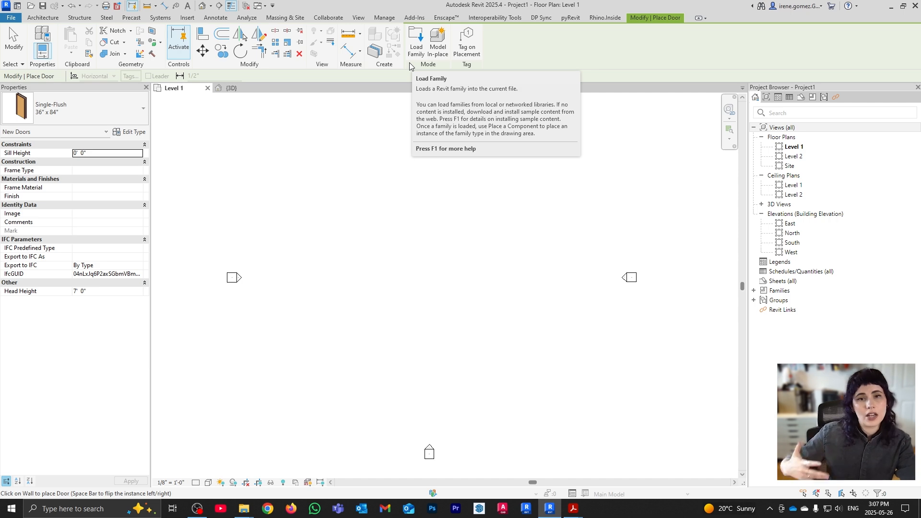
pyautogui.press('Escape')
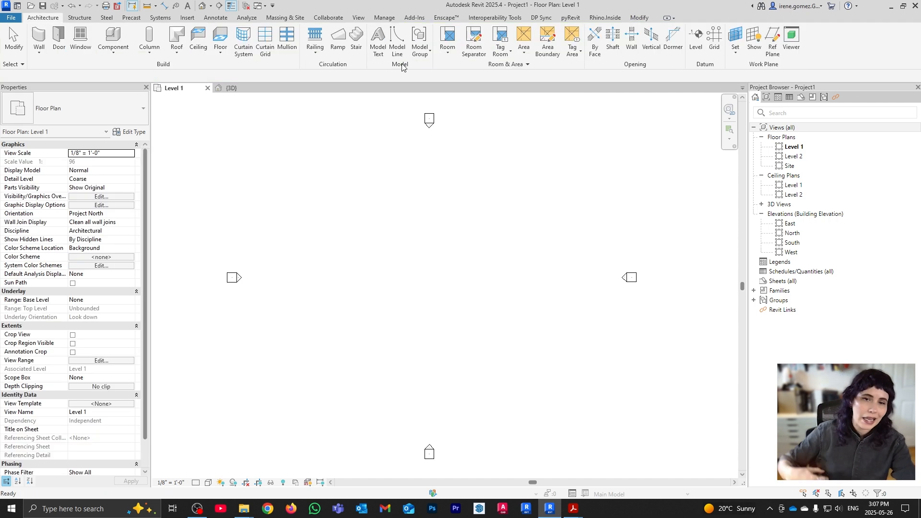
pyautogui.click(83, 42)
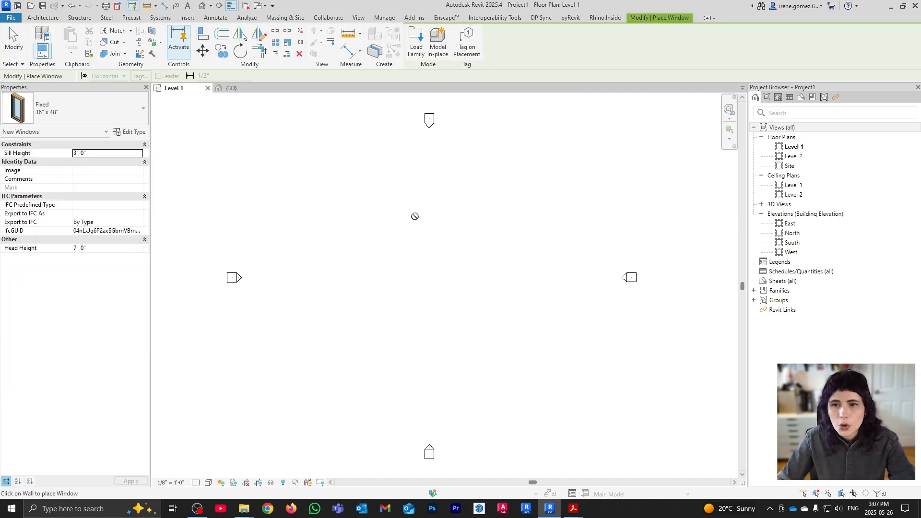
pyautogui.press('Escape')
pyautogui.press('s')
pyautogui.press('c')
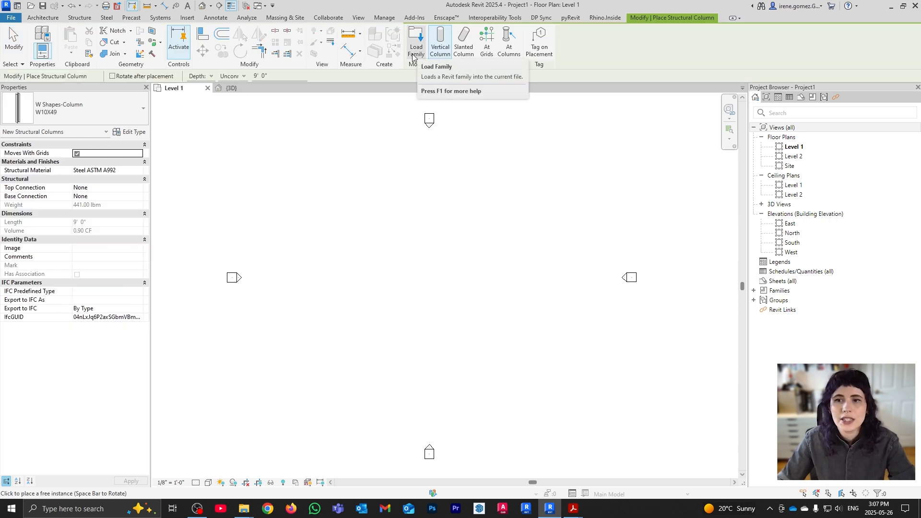
pyautogui.press('Escape')
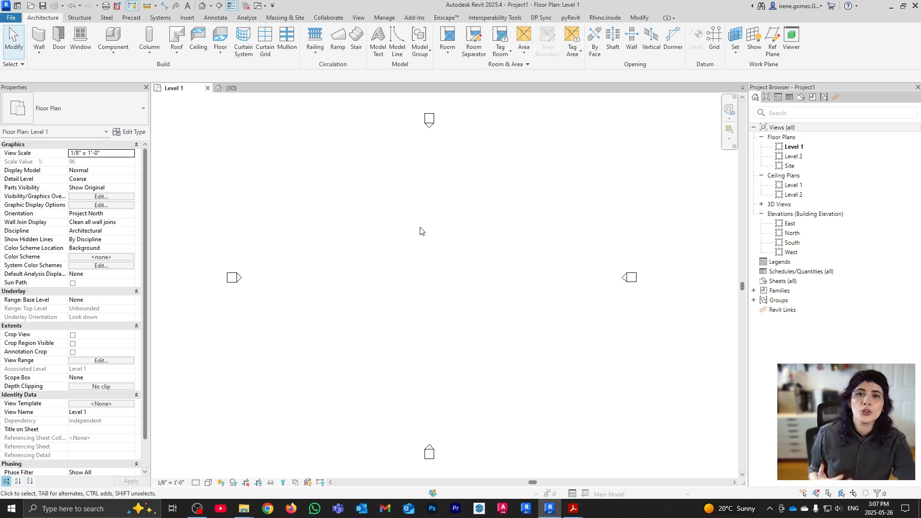
pyautogui.click(121, 56)
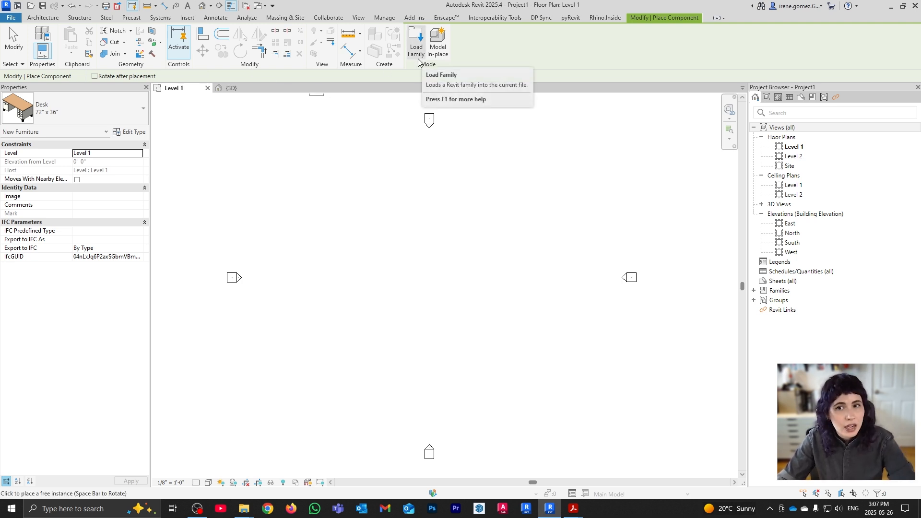
pyautogui.press('Escape')
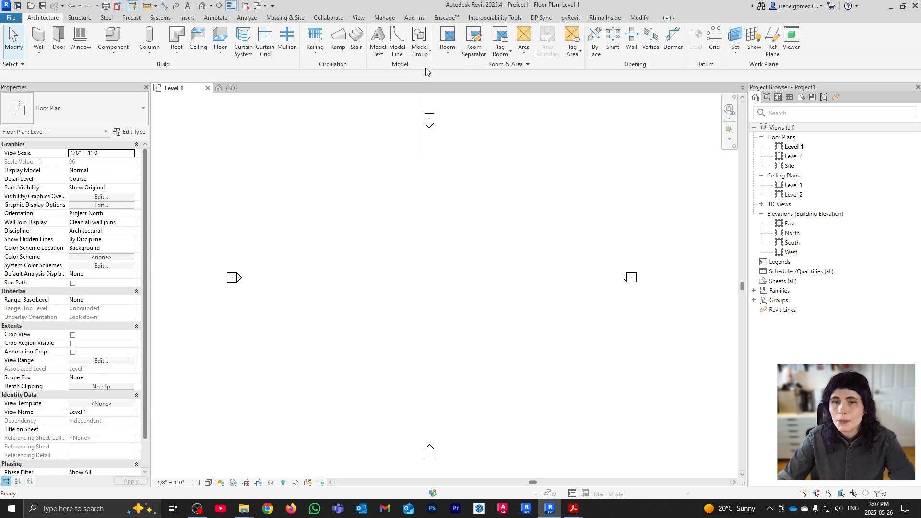
# Switch the ribbon to the Insert tab to show the family loading and import tools
pyautogui.click(186, 18)
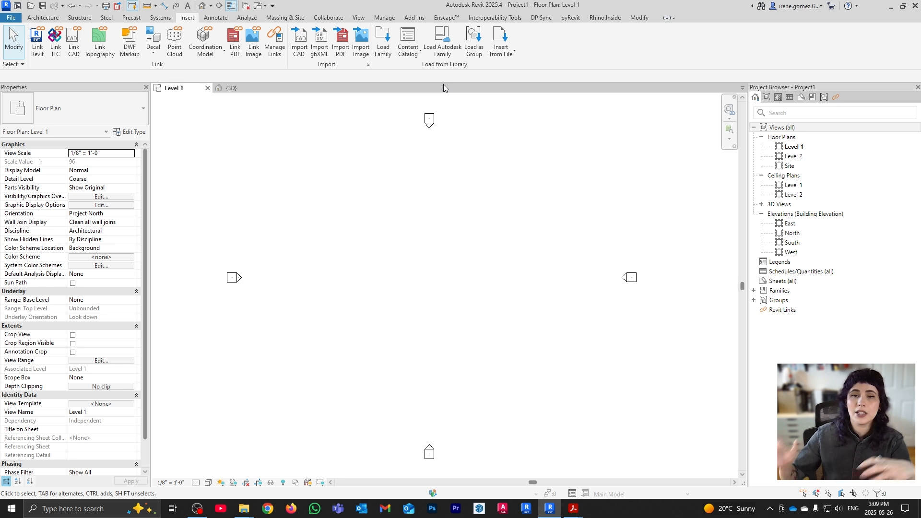
# In Load Family, browse Libraries > English-Imperial > US to reach the category folders
pyautogui.click(383, 45)
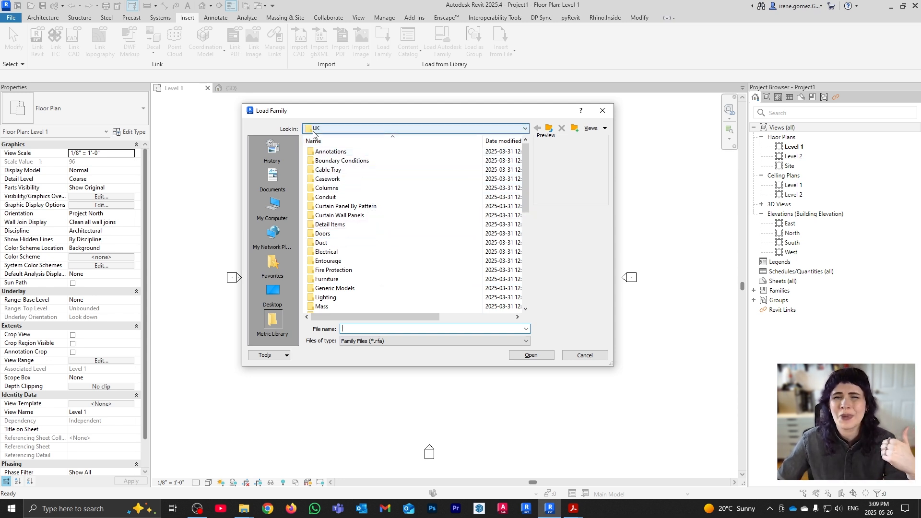
pyautogui.click(339, 129)
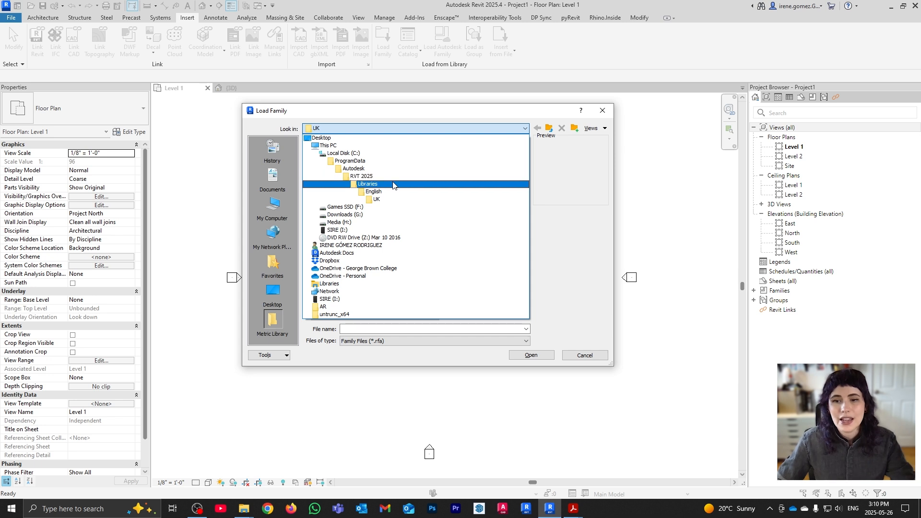
pyautogui.click(396, 184)
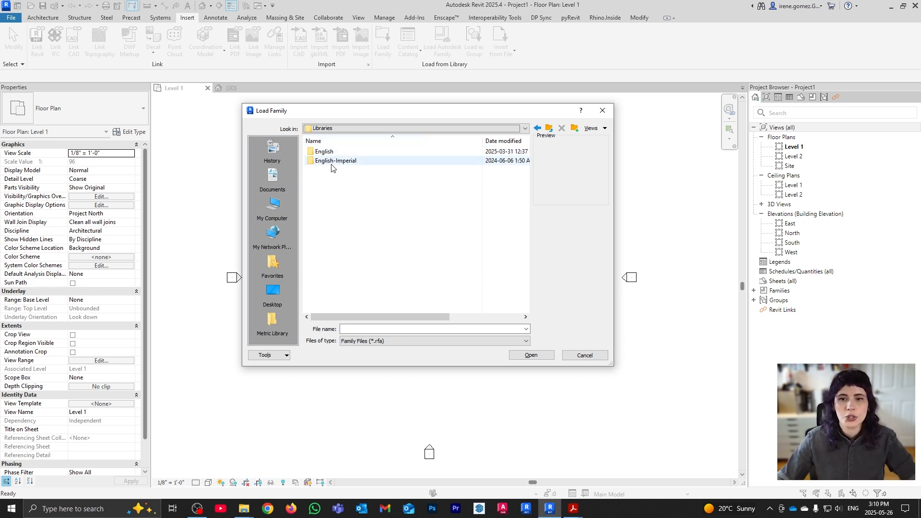
pyautogui.doubleClick(333, 162)
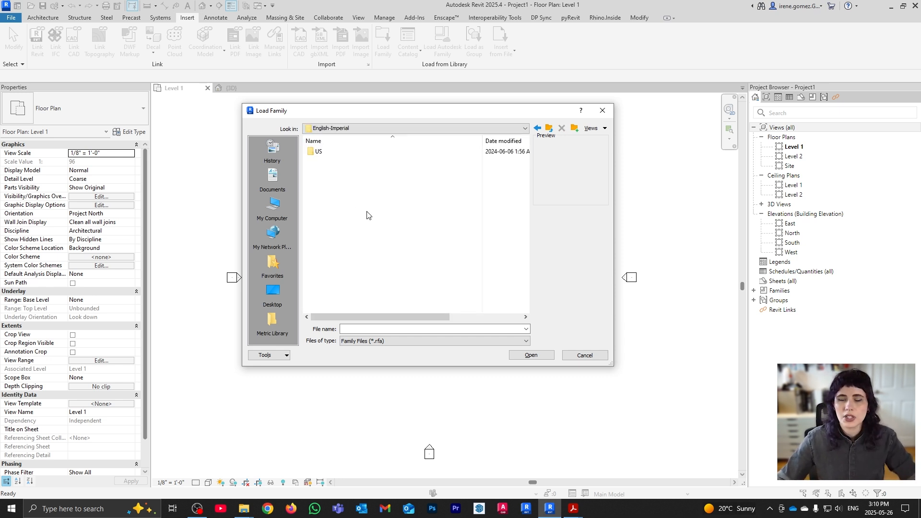
pyautogui.doubleClick(330, 152)
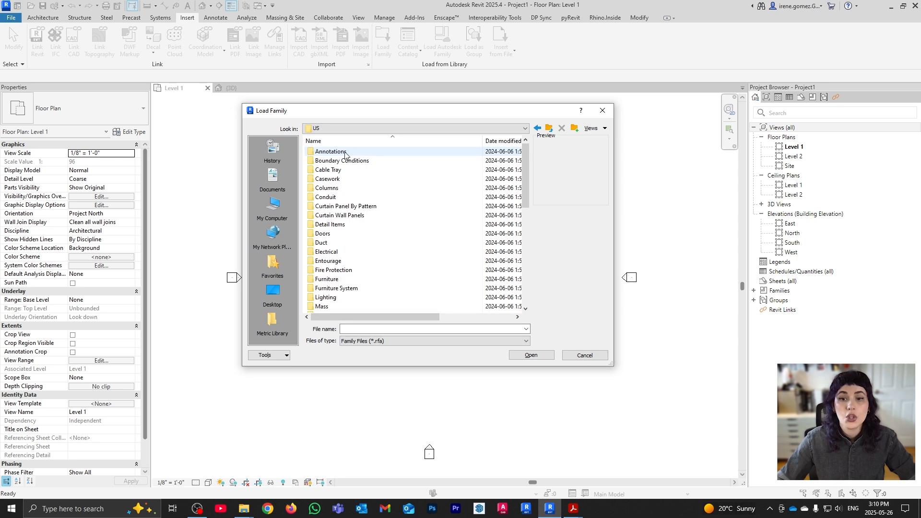
pyautogui.scroll(-6, 344, 192)
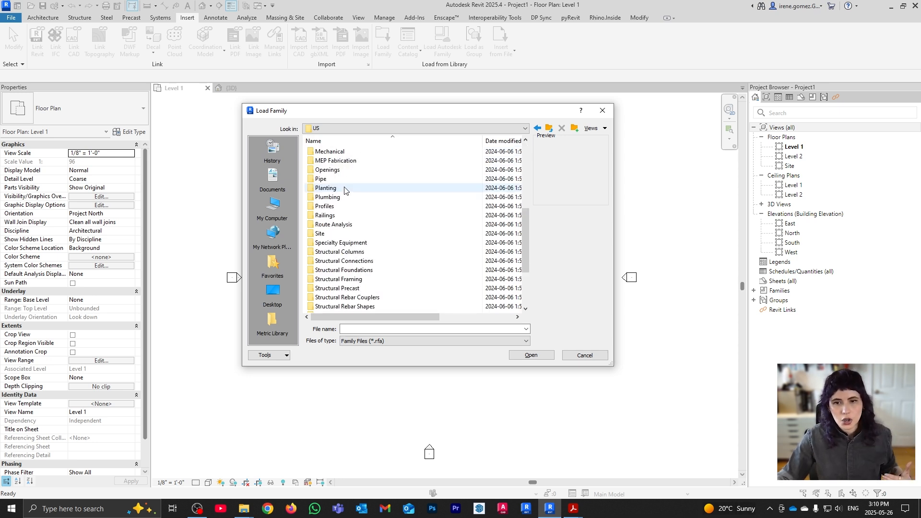
pyautogui.scroll(-3, 344, 192)
pyautogui.scroll(9, 343, 220)
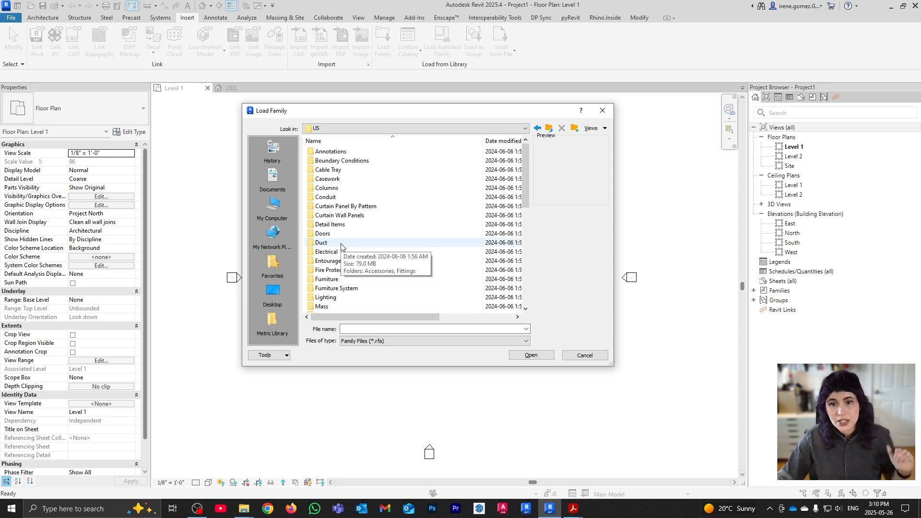
pyautogui.scroll(-9, 342, 239)
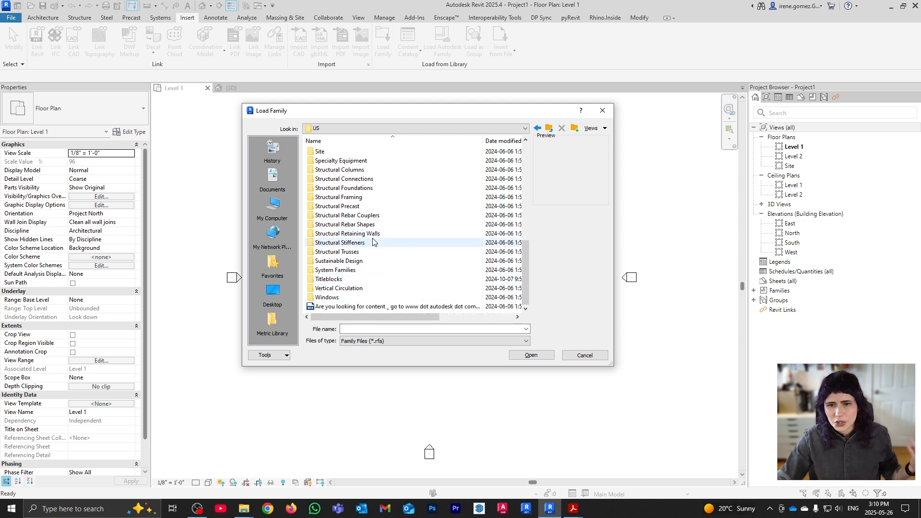
pyautogui.scroll(2, 374, 241)
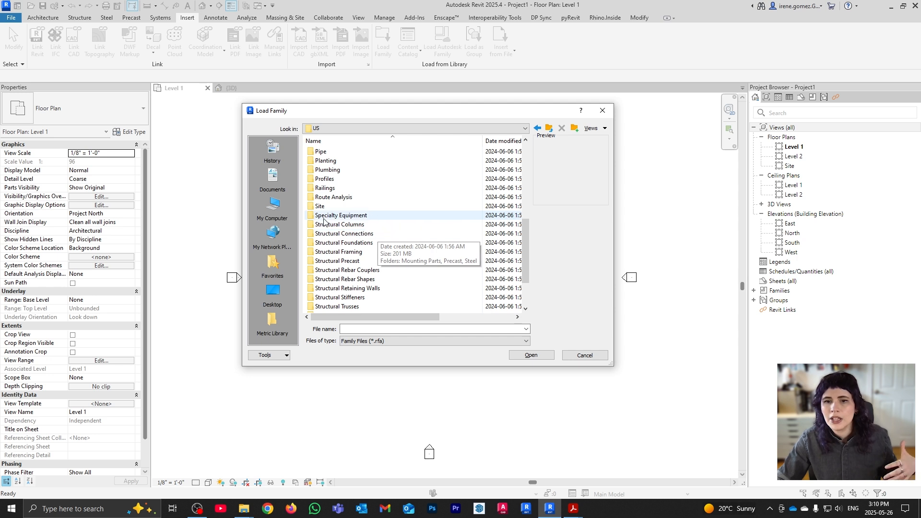
pyautogui.scroll(2, 336, 215)
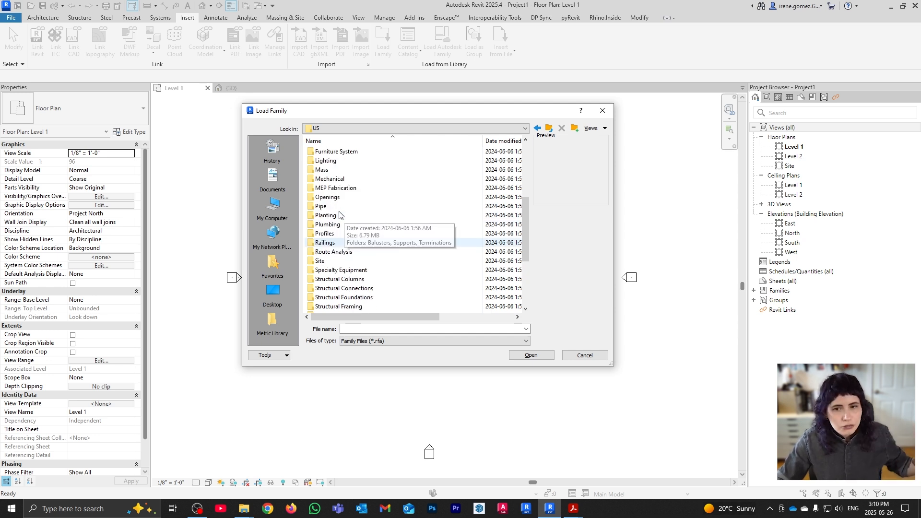
pyautogui.scroll(3, 343, 212)
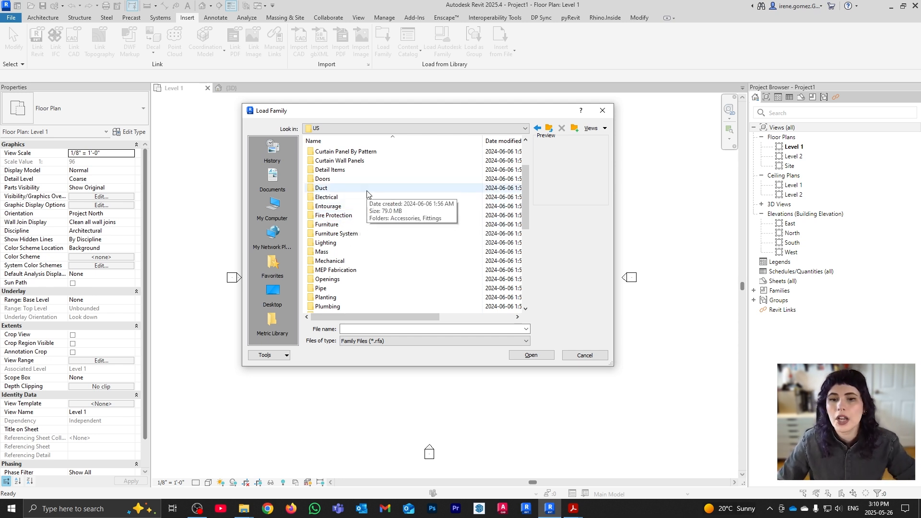
# Open Furniture > Seating in thumbnail view and select Chair-Breuer.rfa
pyautogui.doubleClick(362, 225)
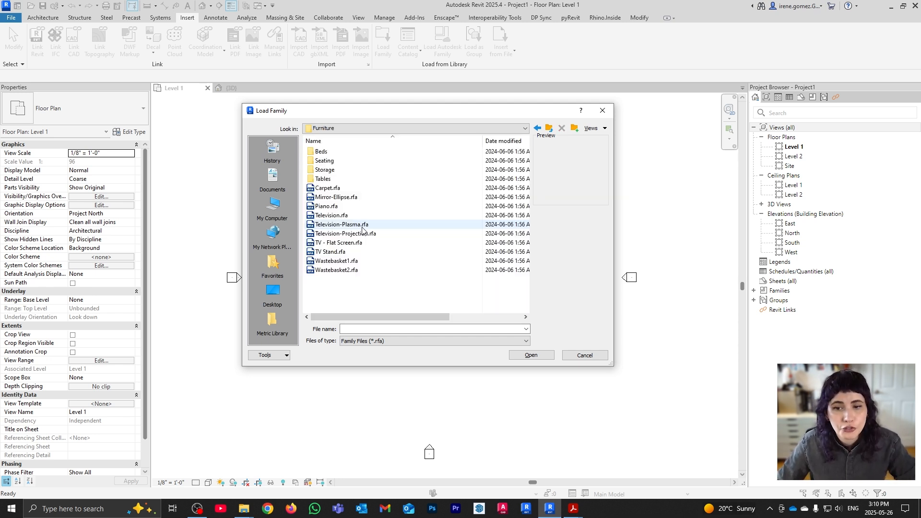
pyautogui.click(597, 128)
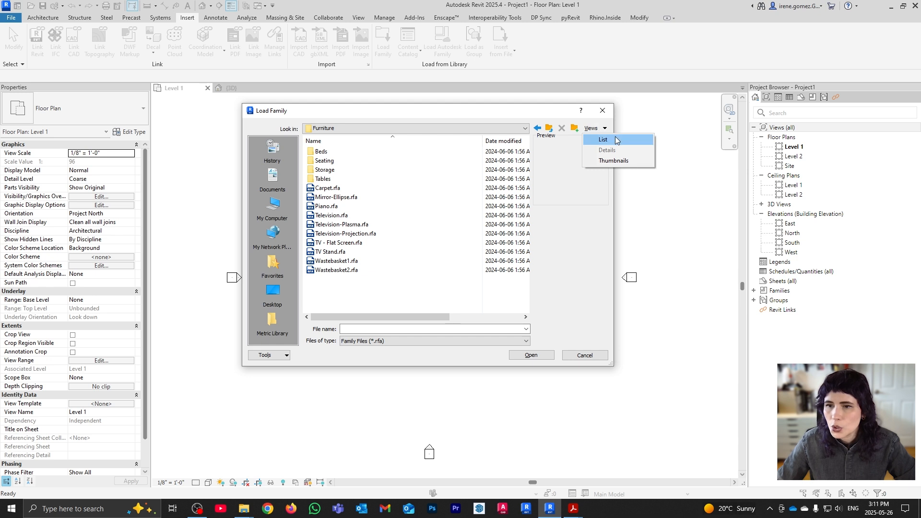
pyautogui.click(620, 160)
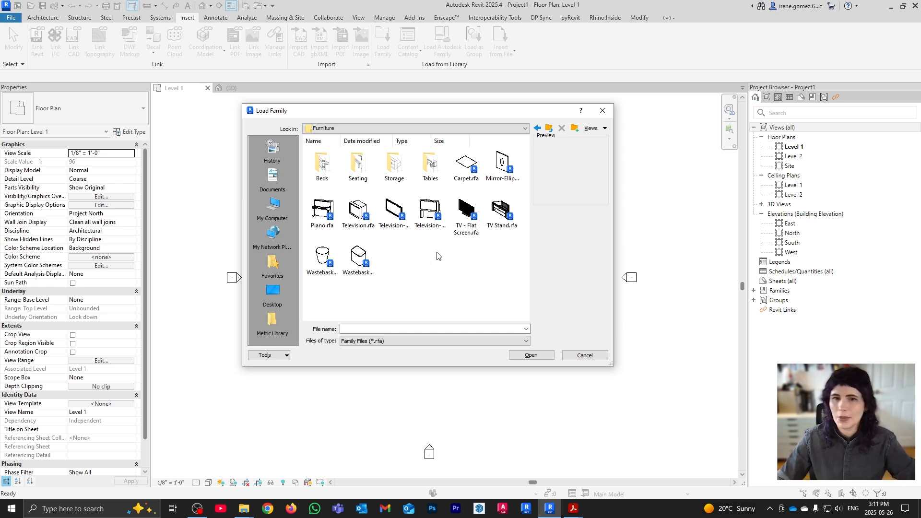
pyautogui.doubleClick(365, 169)
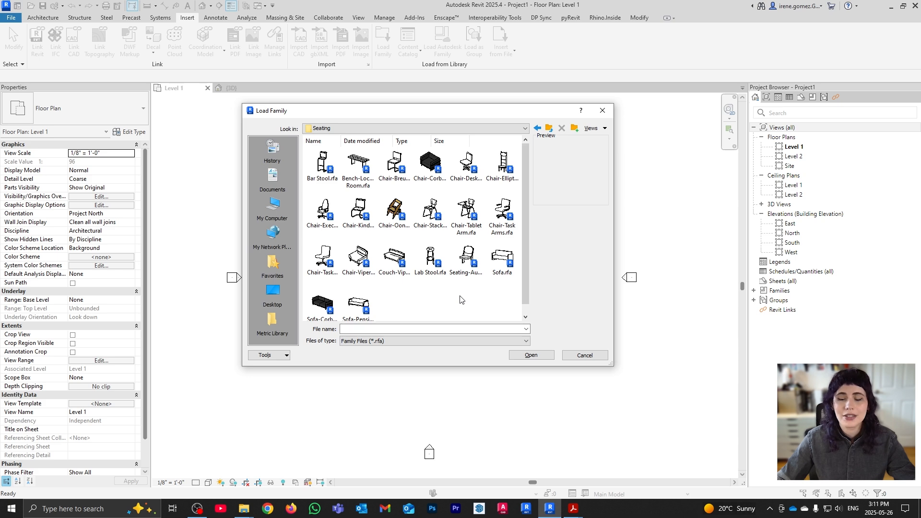
pyautogui.click(395, 164)
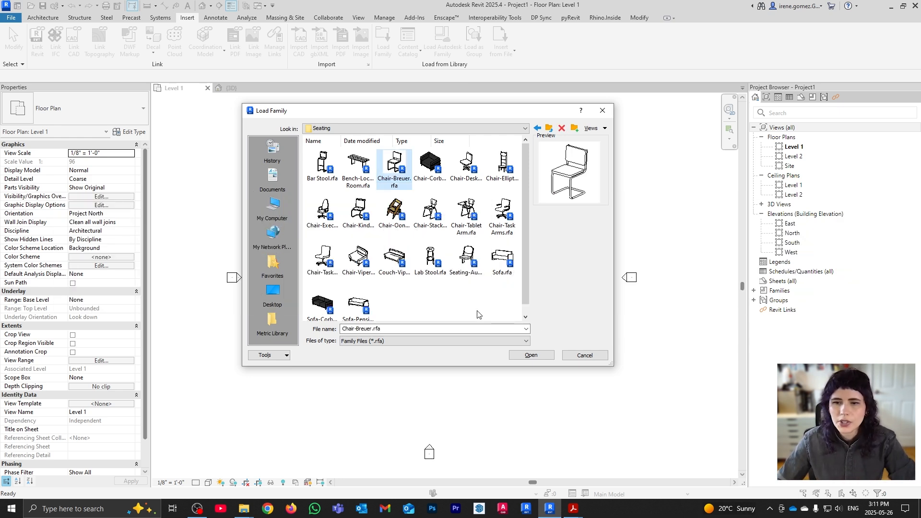
# Load Chair-Breuer and place one Breuer chair near the centre of the Level 1 plan
pyautogui.click(540, 358)
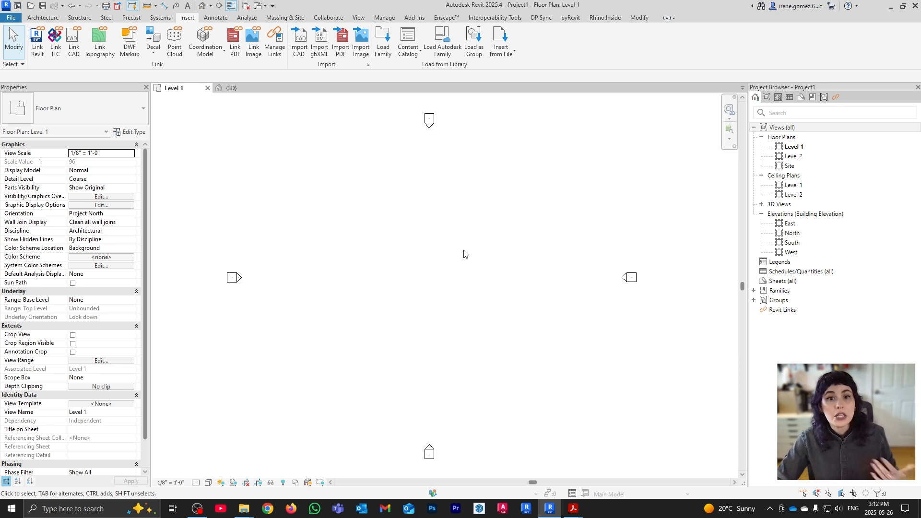
pyautogui.press('c')
pyautogui.press('m')
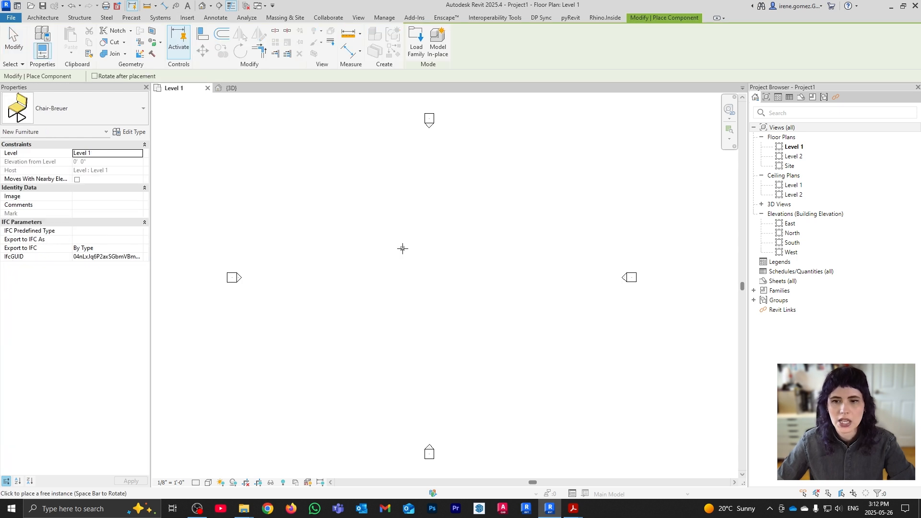
pyautogui.click(135, 108)
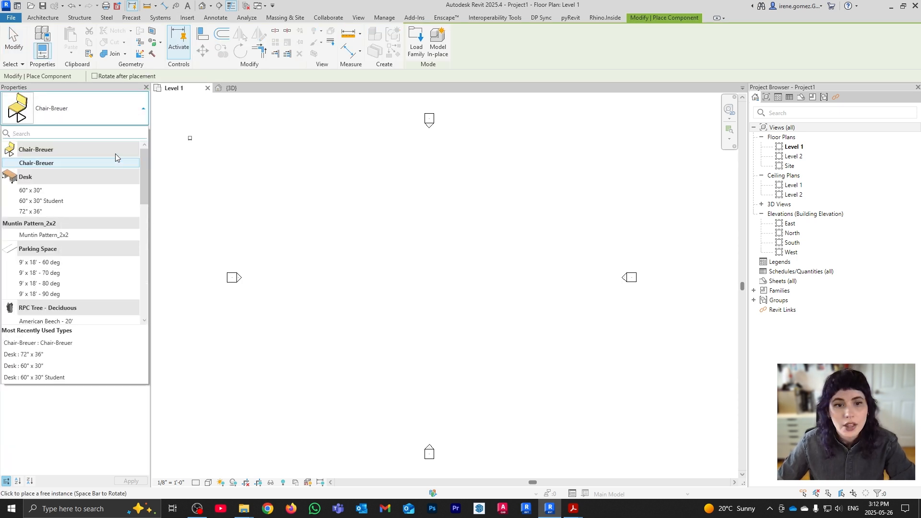
pyautogui.click(129, 163)
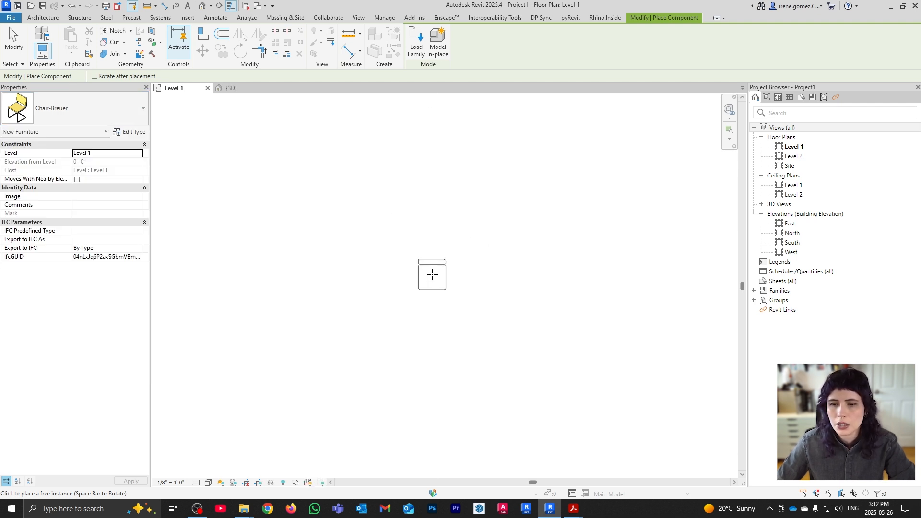
pyautogui.click(432, 274)
pyautogui.press('Escape')
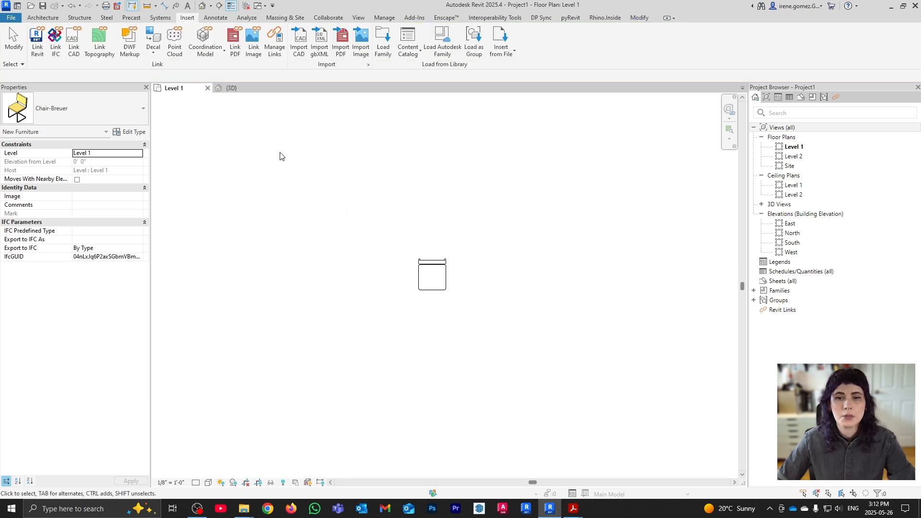
# In the 3D view, place two more Breuer chairs beside the first to form a row
pyautogui.click(234, 90)
pyautogui.keyDown('shift'); pyautogui.moveTo(495, 296); pyautogui.dragTo(402, 265, button='middle'); pyautogui.keyUp('shift')
pyautogui.keyDown('shift'); pyautogui.moveTo(402, 265); pyautogui.dragTo(429, 292, button='middle'); pyautogui.keyUp('shift')
pyautogui.press('c')
pyautogui.press('m')
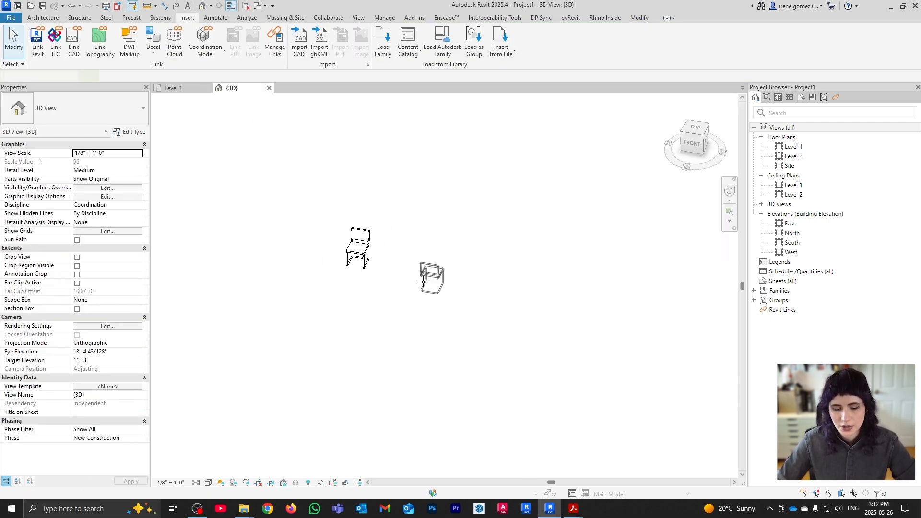
pyautogui.scroll(2, 423, 282)
pyautogui.click(397, 281)
pyautogui.click(441, 287)
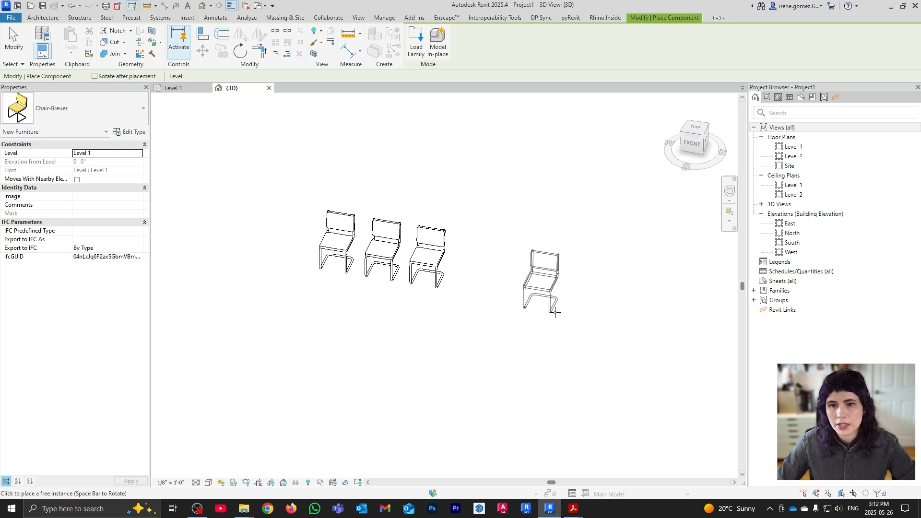
pyautogui.press('Escape')
# Frame the three-chair row in 3D and select the left Breuer chair
pyautogui.keyDown('shift'); pyautogui.moveTo(436, 304); pyautogui.dragTo(535, 294, button='middle'); pyautogui.keyUp('shift')
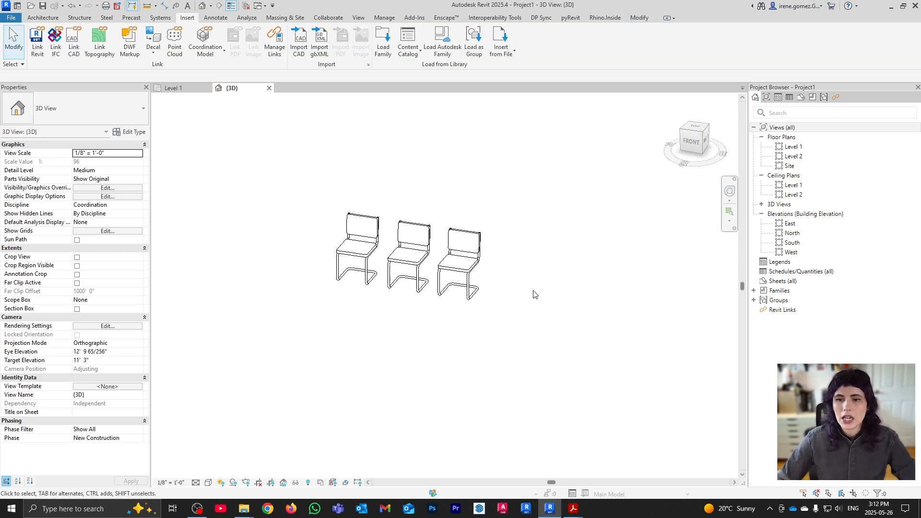
pyautogui.moveTo(512, 265); pyautogui.dragTo(553, 292, button='middle')
pyautogui.scroll(1, 619, 316)
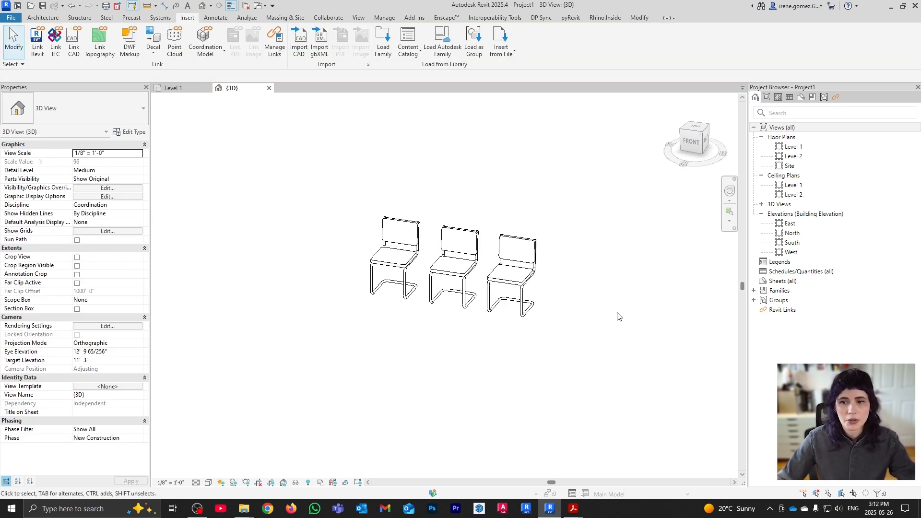
pyautogui.click(401, 260)
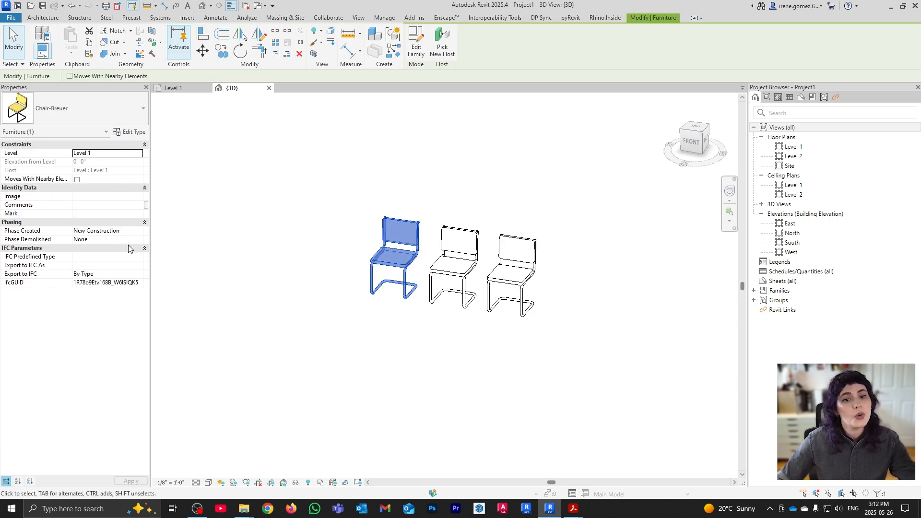
pyautogui.moveTo(416, 246); pyautogui.dragTo(382, 242, button='middle')
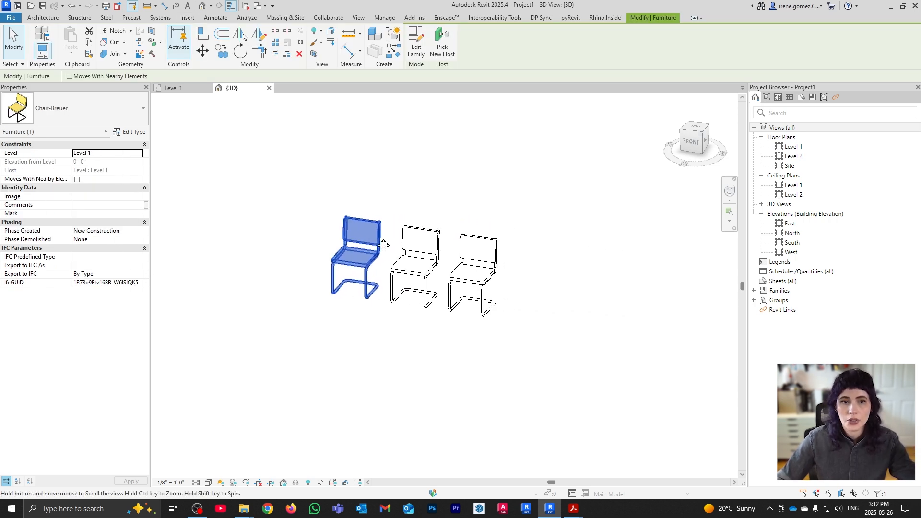
pyautogui.click(130, 131)
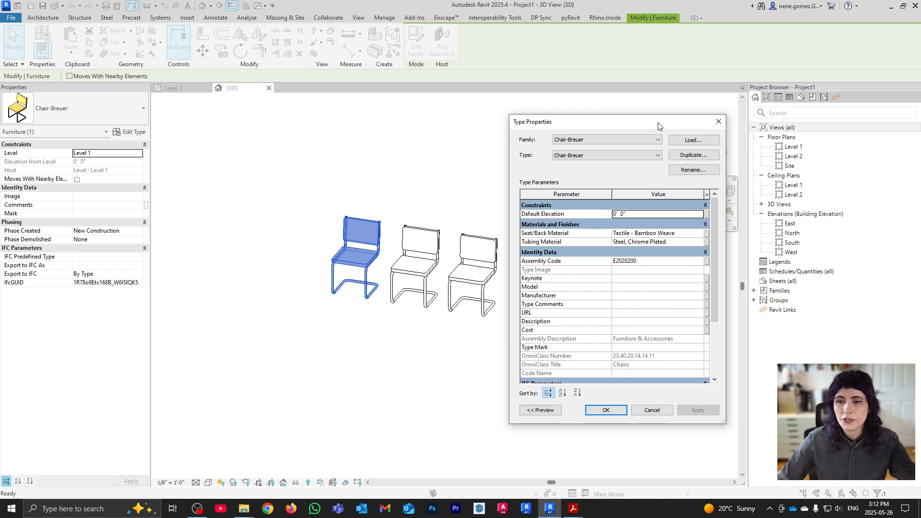
pyautogui.moveTo(660, 125); pyautogui.dragTo(711, 121)
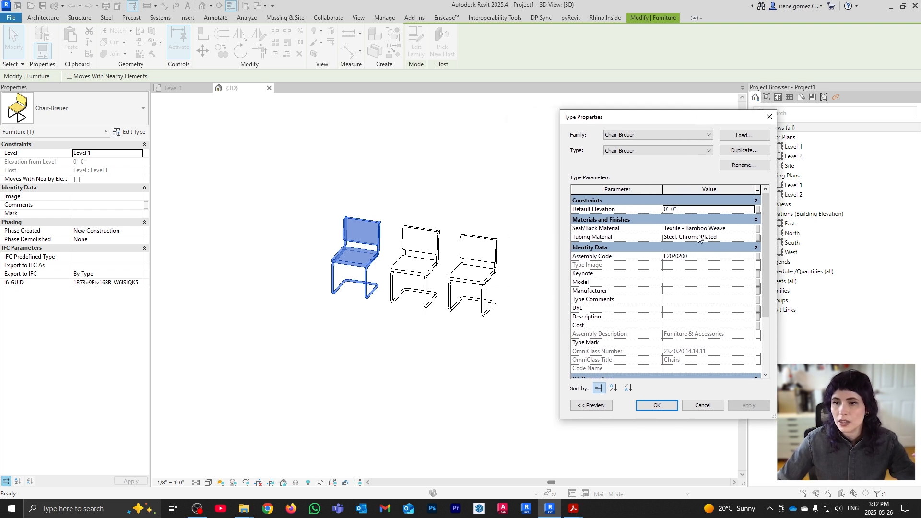
pyautogui.scroll(-3, 661, 262)
pyautogui.scroll(3, 660, 262)
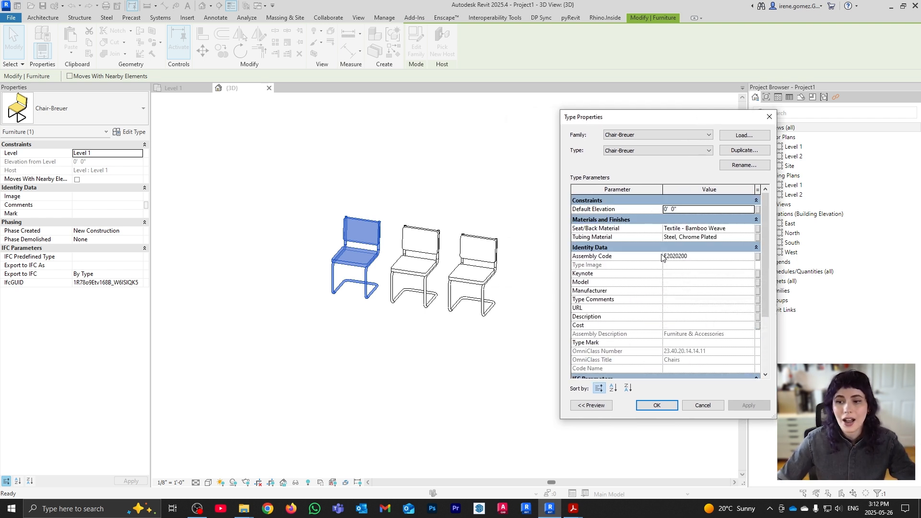
pyautogui.click(769, 117)
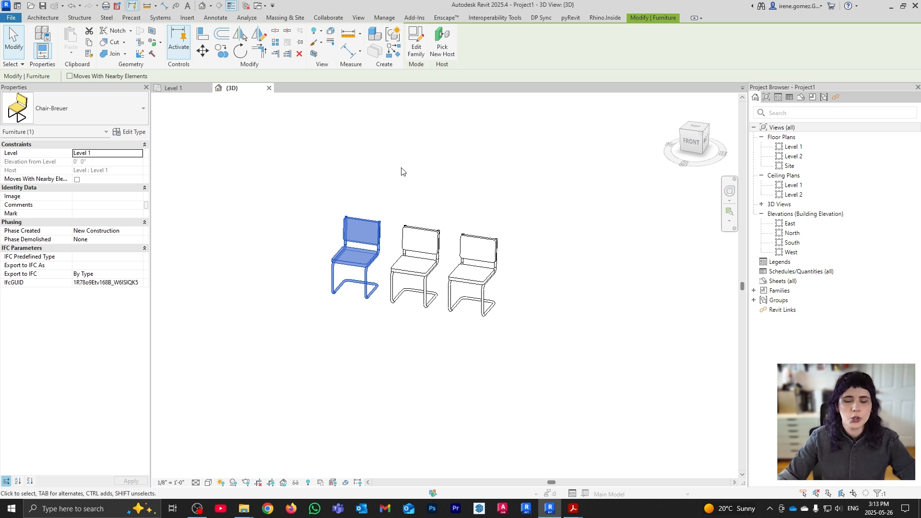
pyautogui.click(489, 202)
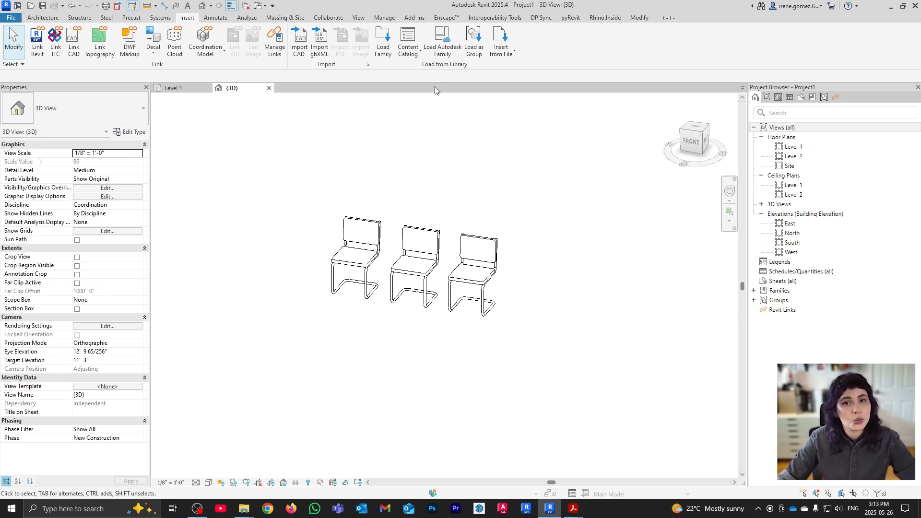
# Open the Autodesk family library and set its content region to United States - Metric
pyautogui.click(450, 57)
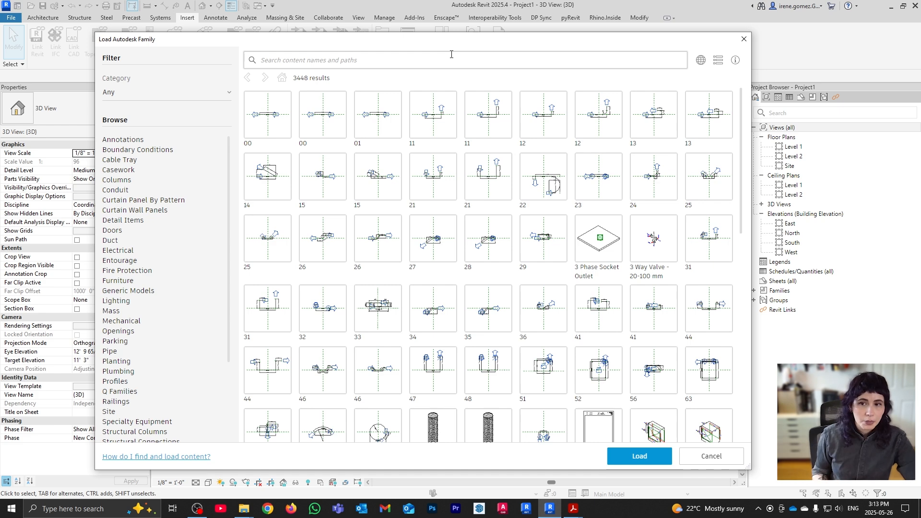
pyautogui.moveTo(96, 32); pyautogui.dragTo(155, 86)
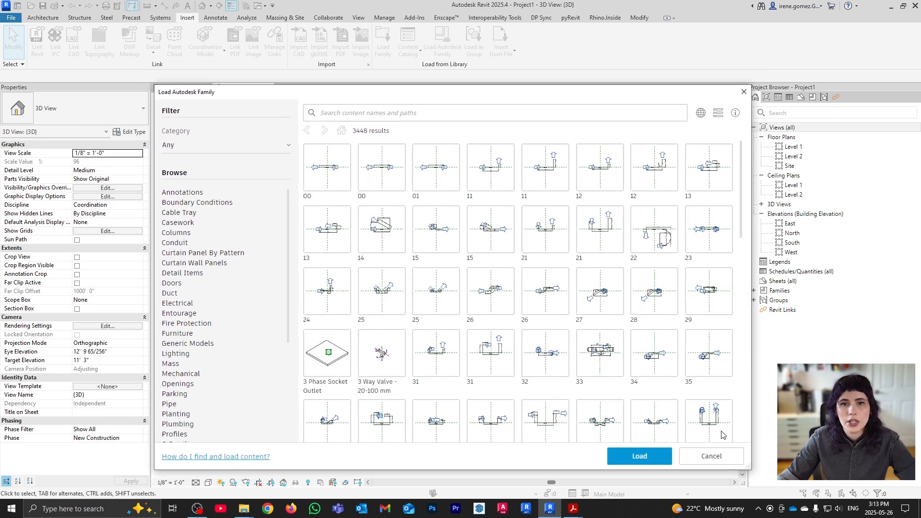
pyautogui.moveTo(746, 466); pyautogui.dragTo(733, 474)
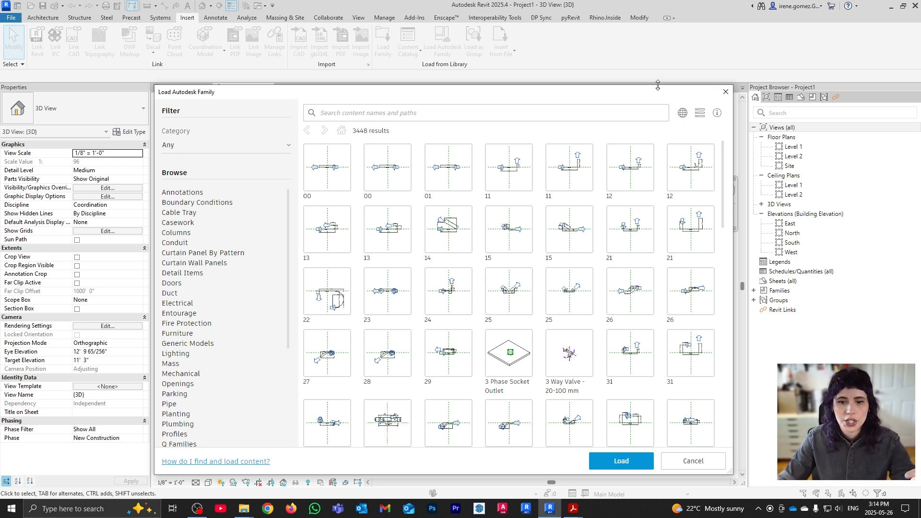
pyautogui.click(682, 113)
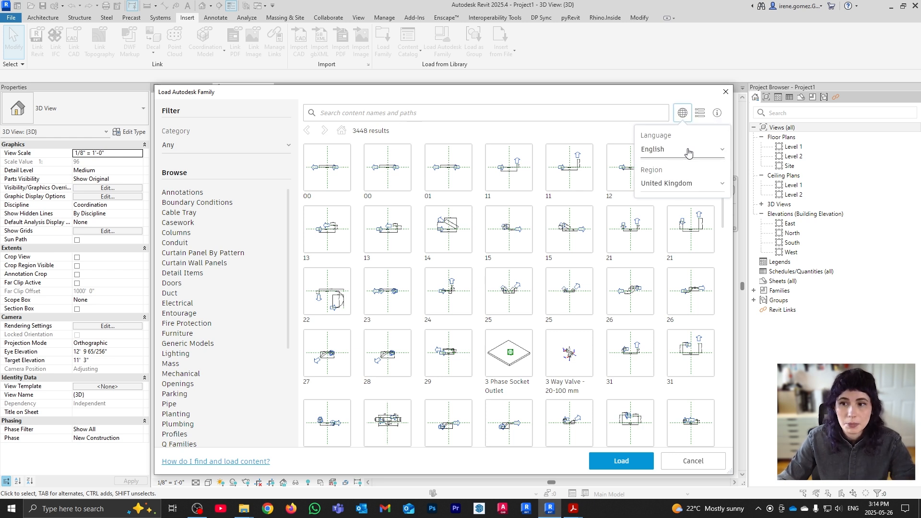
pyautogui.click(688, 187)
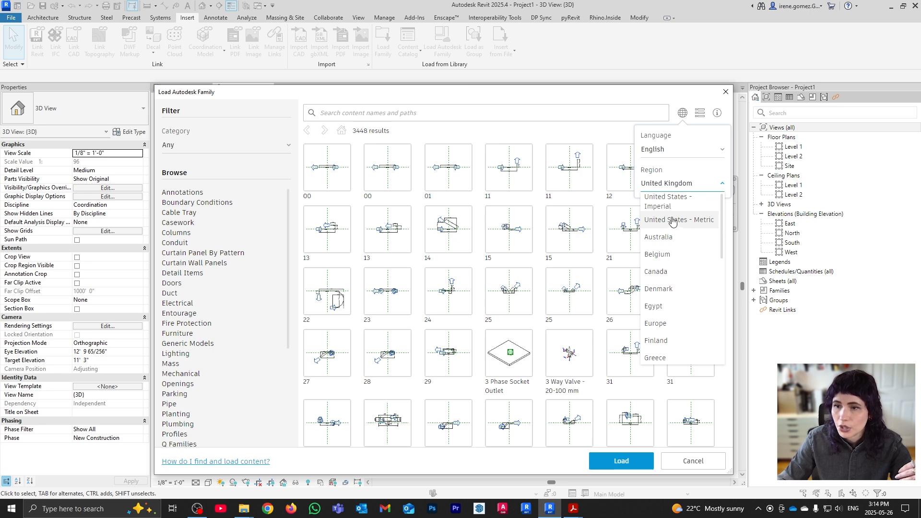
pyautogui.click(689, 221)
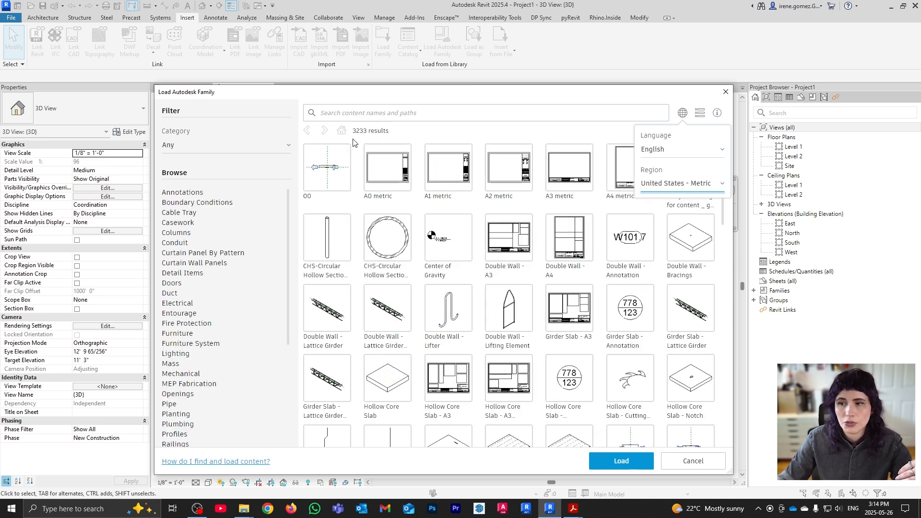
# Browse Furniture > Seating, tick M_Chair-Corbu and load it into the project
pyautogui.click(183, 332)
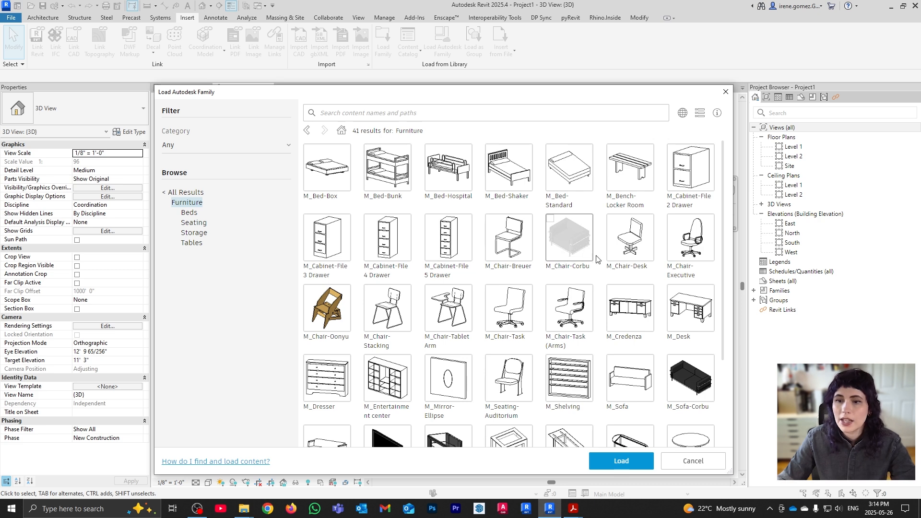
pyautogui.scroll(-3, 539, 315)
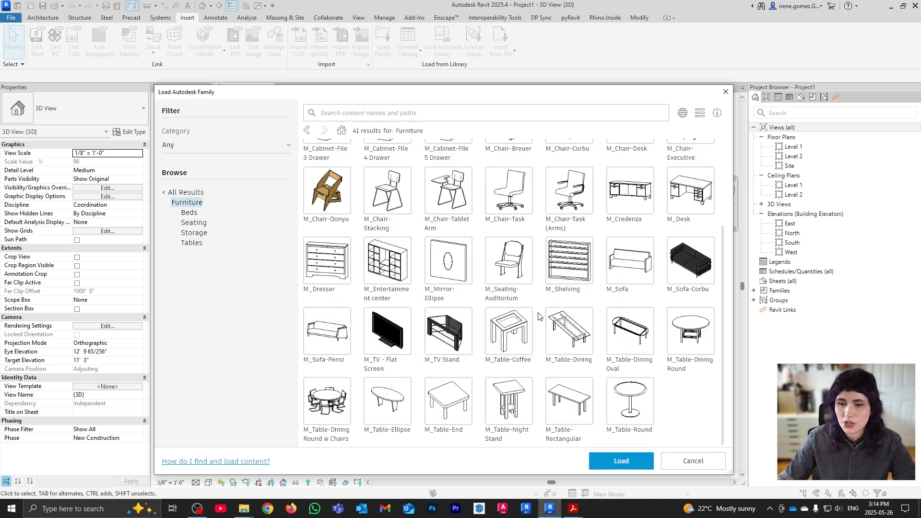
pyautogui.scroll(1, 539, 315)
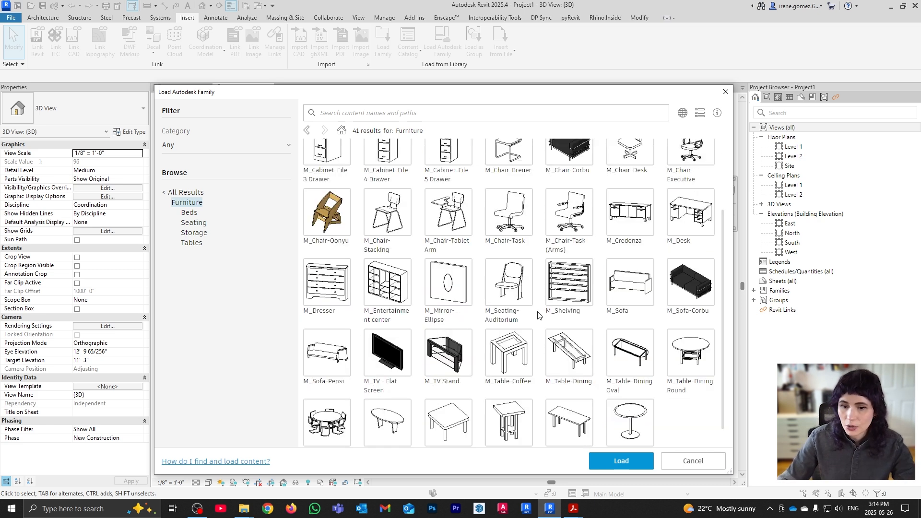
pyautogui.scroll(3, 539, 315)
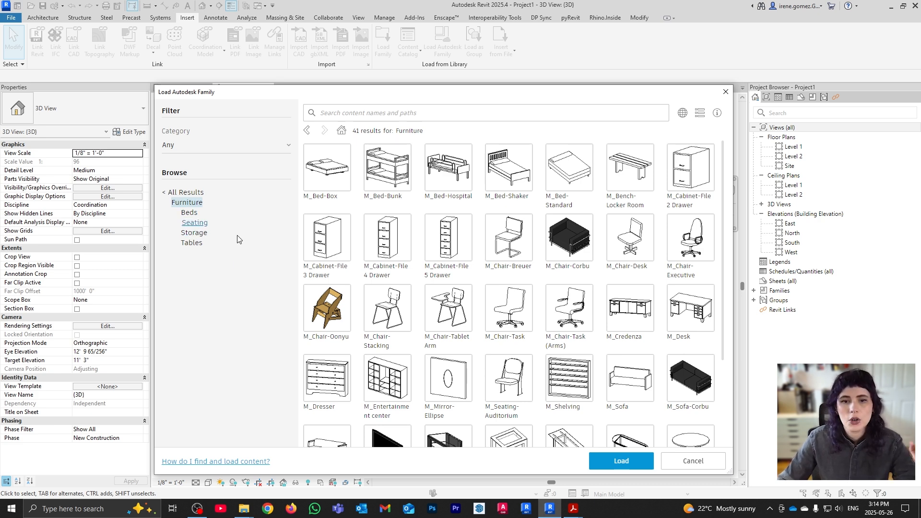
pyautogui.click(194, 223)
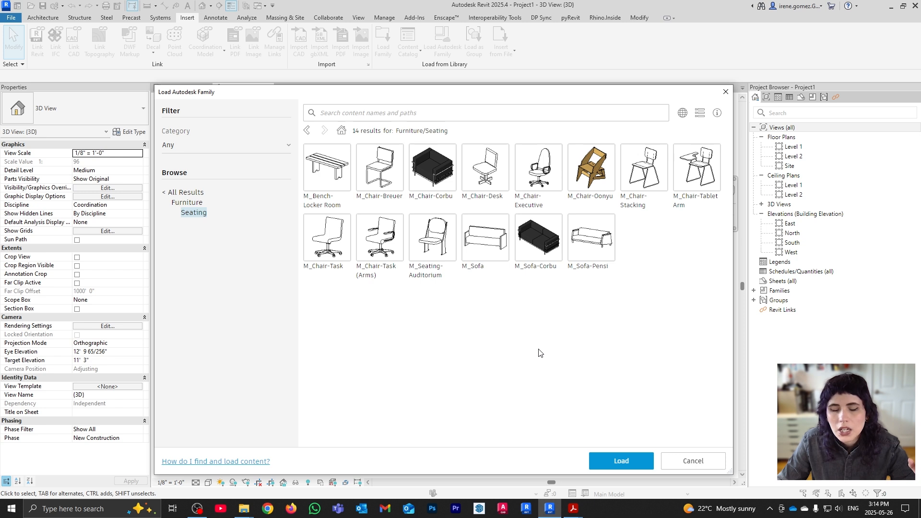
pyautogui.click(428, 166)
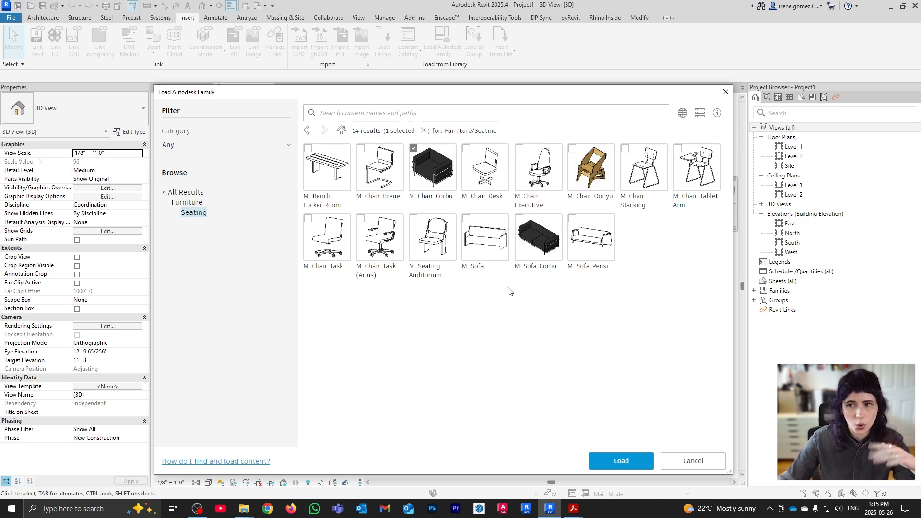
pyautogui.click(637, 461)
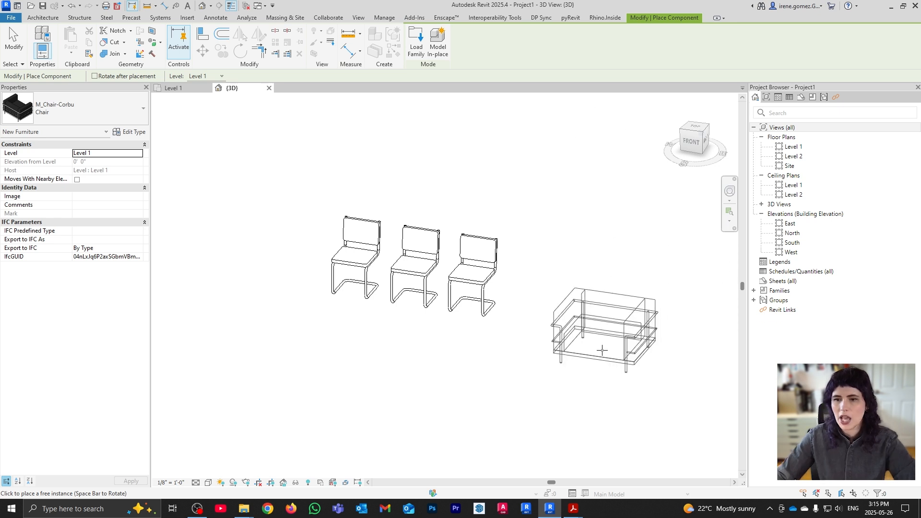
# Place M_Chair-Corbu at the right and left ends of the Breuer row, then select the right one
pyautogui.click(572, 314)
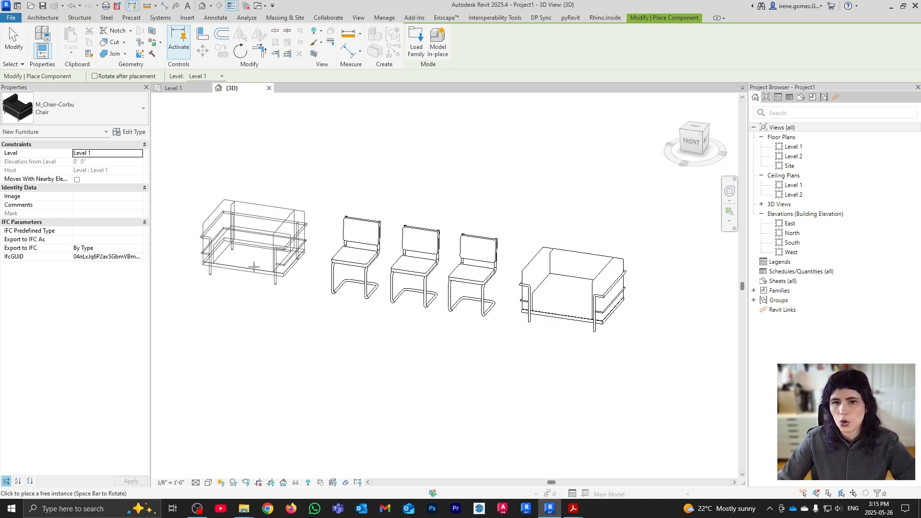
pyautogui.click(254, 269)
pyautogui.press('Escape')
pyautogui.moveTo(502, 350); pyautogui.dragTo(563, 356, button='middle')
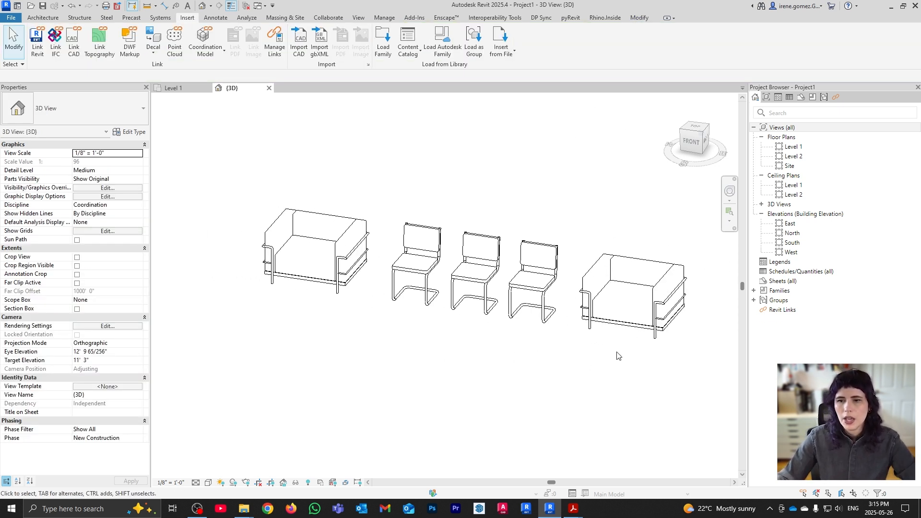
pyautogui.click(625, 314)
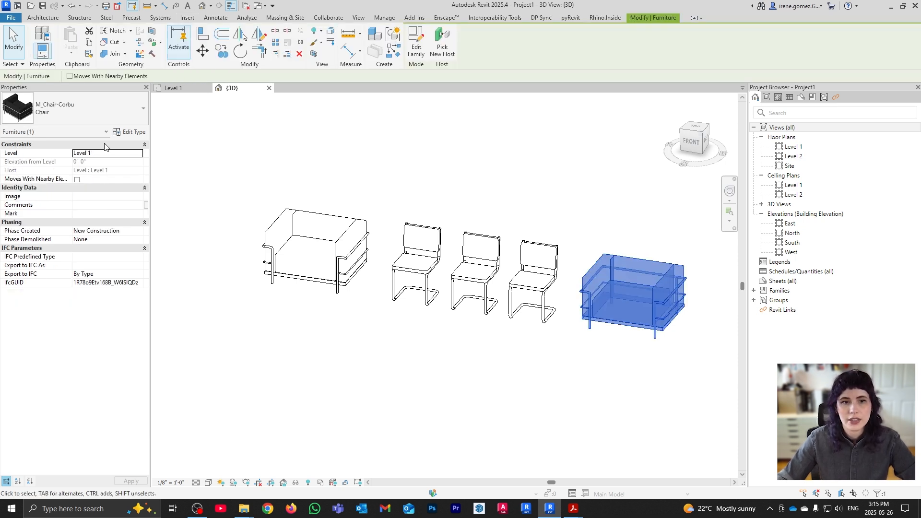
# Set the Corbu type's Width to 4' 0" in Type Properties, apply it and close
pyautogui.click(142, 133)
pyautogui.moveTo(530, 130); pyautogui.dragTo(156, 96)
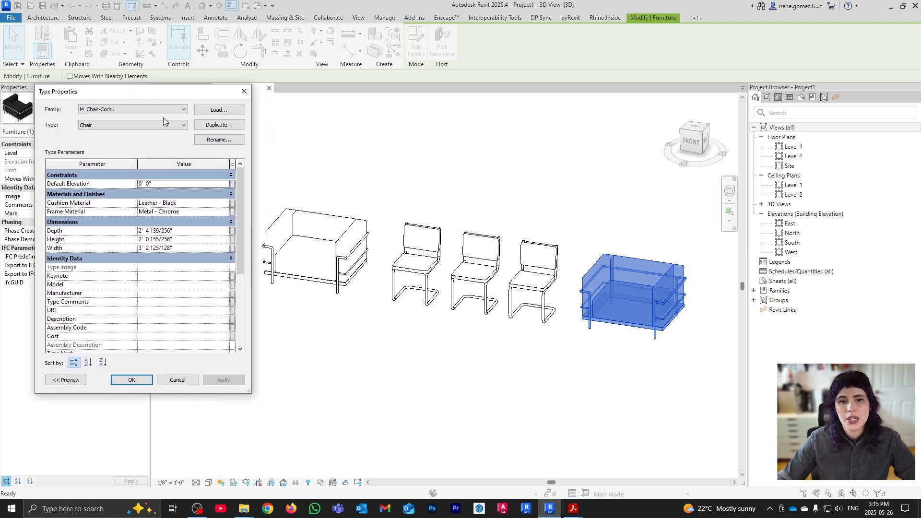
pyautogui.click(189, 248)
pyautogui.write('4')
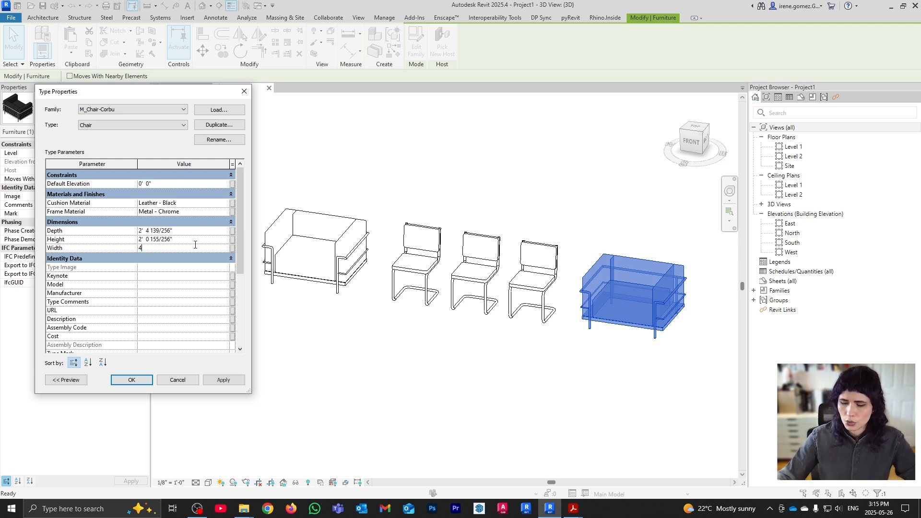
pyautogui.write("'")
pyautogui.click(223, 380)
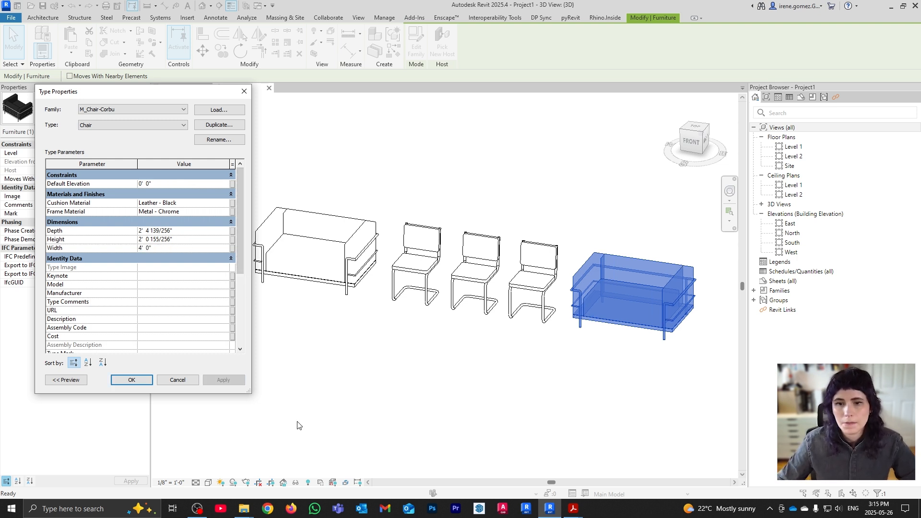
pyautogui.click(131, 380)
pyautogui.click(475, 355)
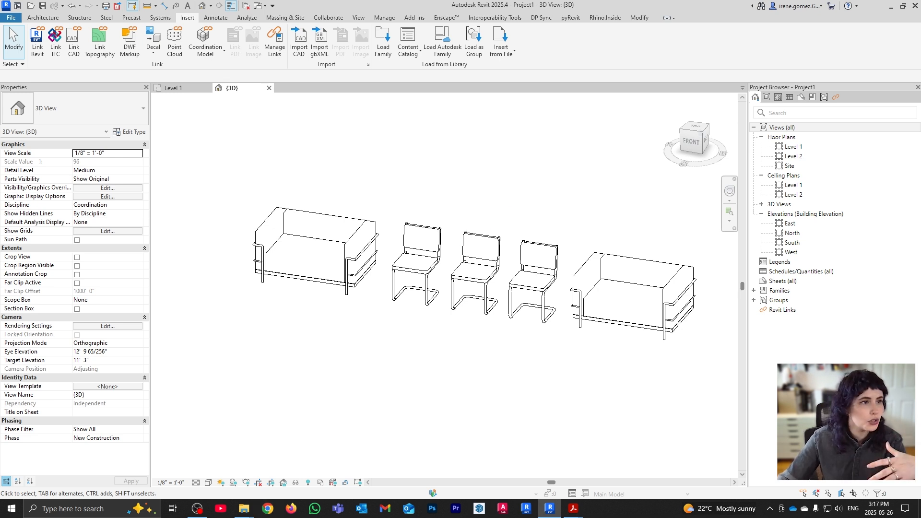
# Search Google in Chrome for 'revit familie' and glance over the results
pyautogui.click(268, 508)
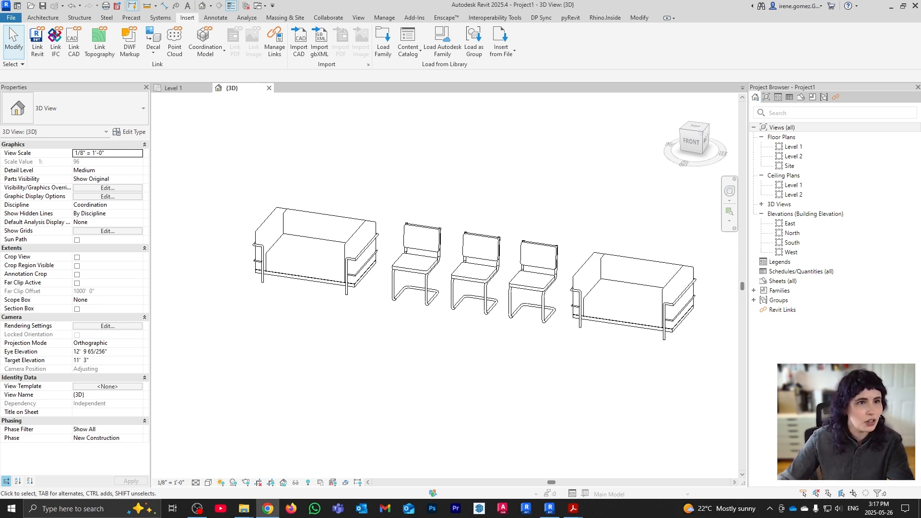
pyautogui.write('revit familie')
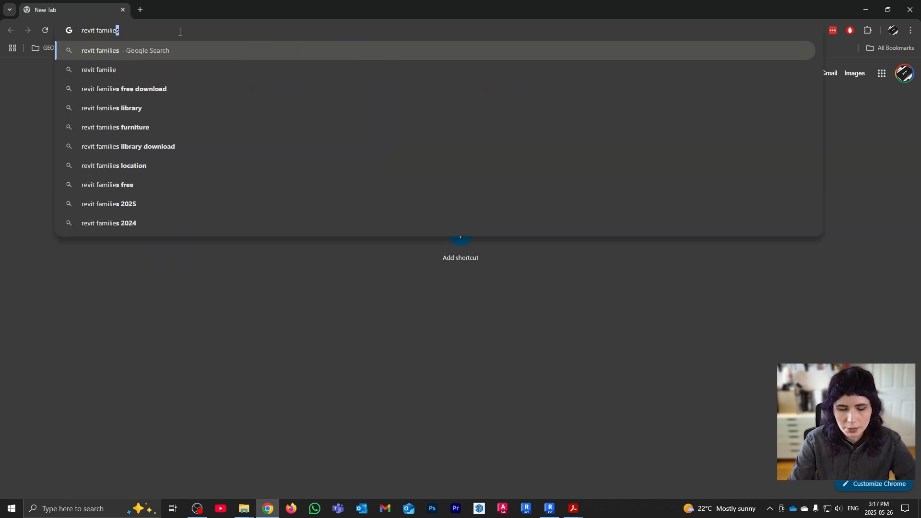
pyautogui.press('Return')
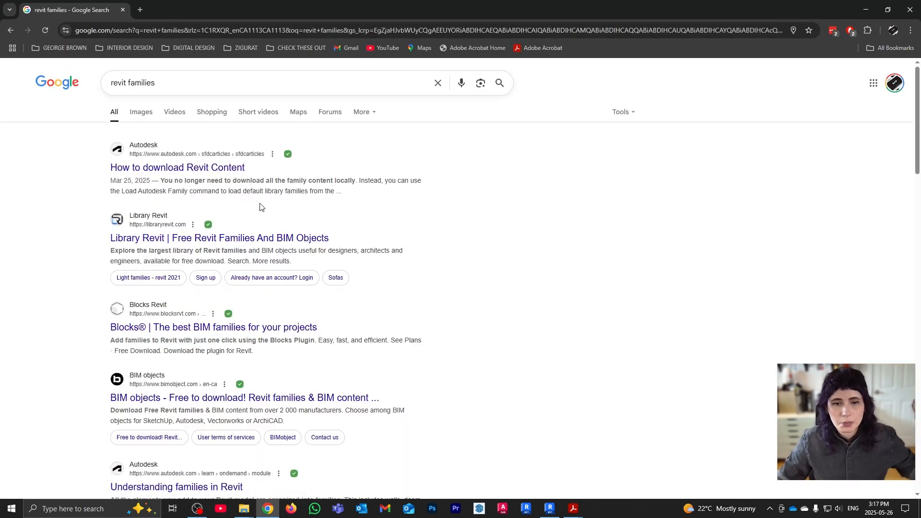
pyautogui.scroll(-6, 407, 288)
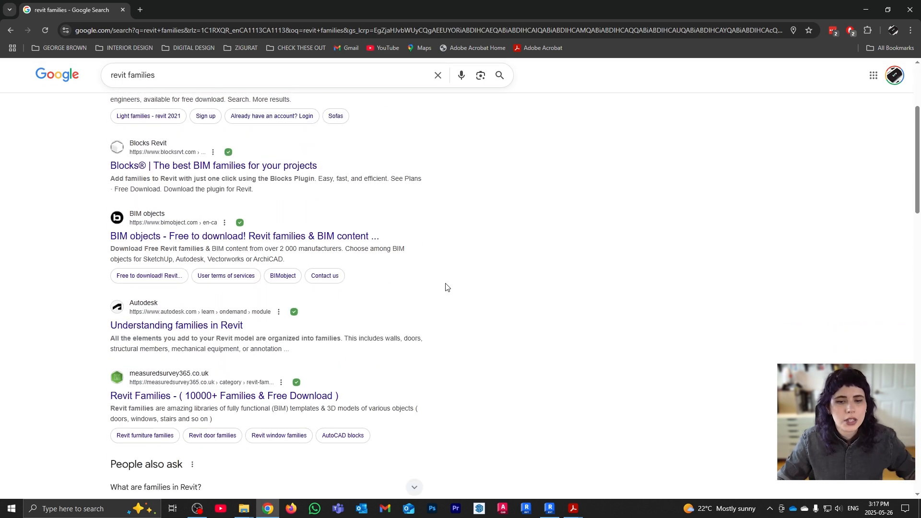
pyautogui.scroll(6, 441, 285)
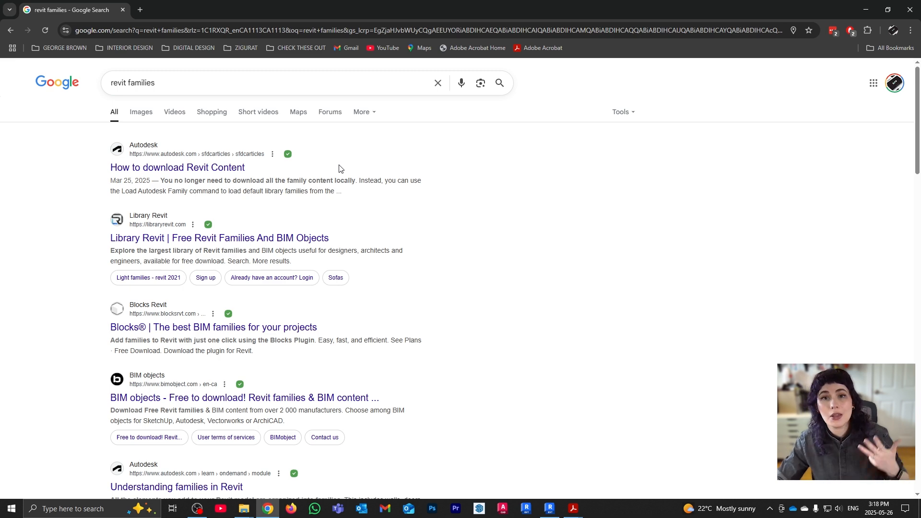
# Search for 'bimsmithmarket' from the address bar
pyautogui.click(332, 30)
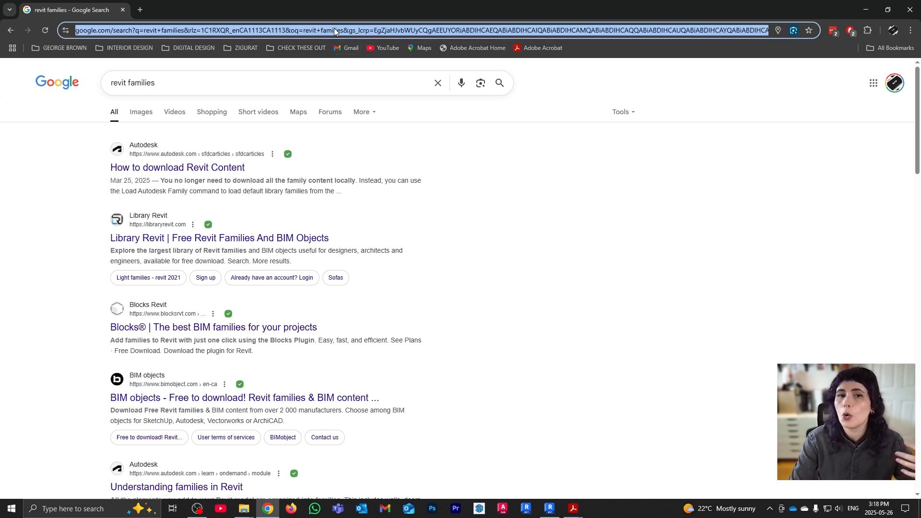
pyautogui.write('bimsmithmarket')
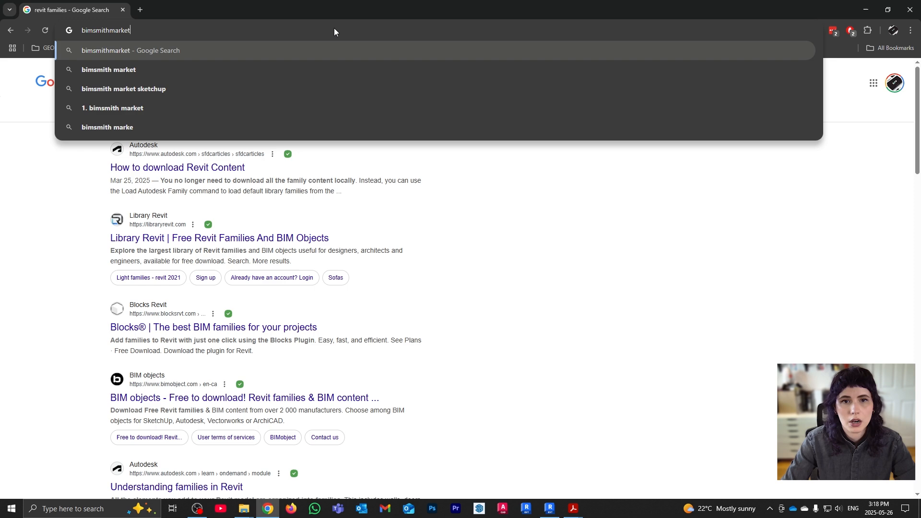
pyautogui.press('Return')
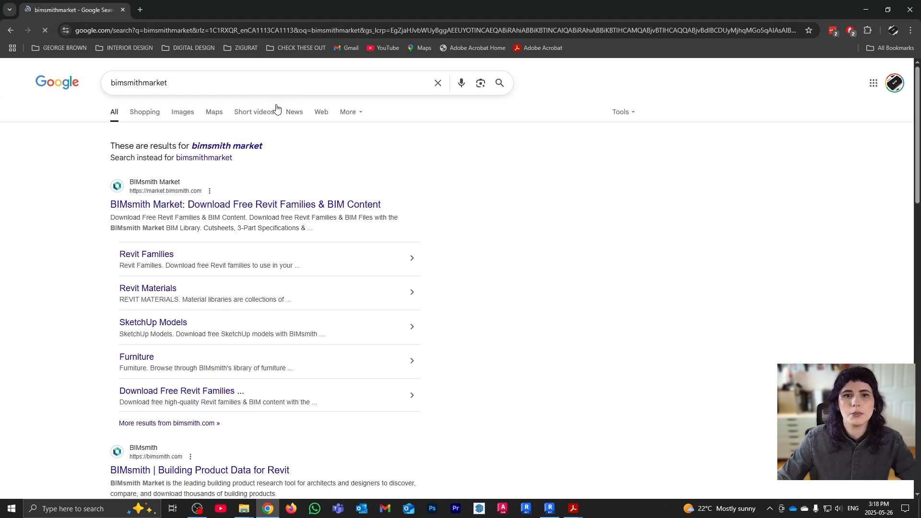
# Open the BIMsmith Market result, log in with the saved credentials, and tick the Revit filter
pyautogui.click(217, 204)
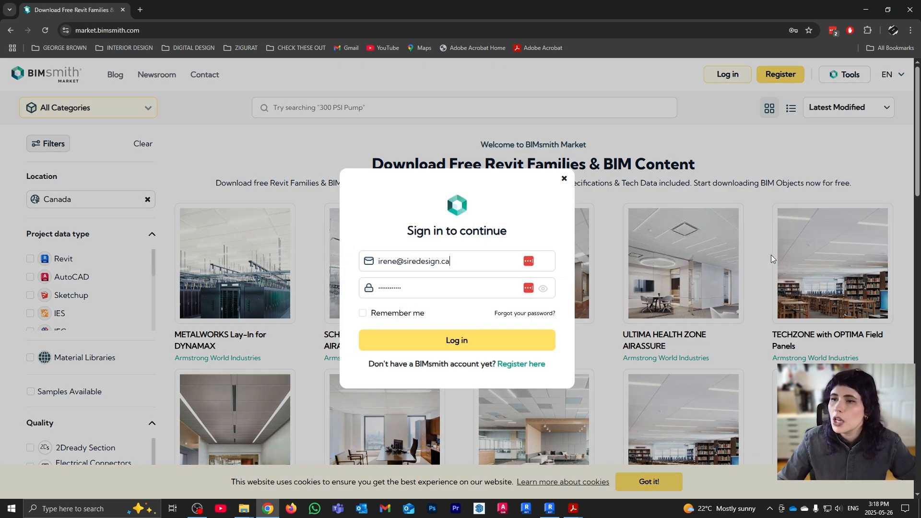
pyautogui.click(729, 77)
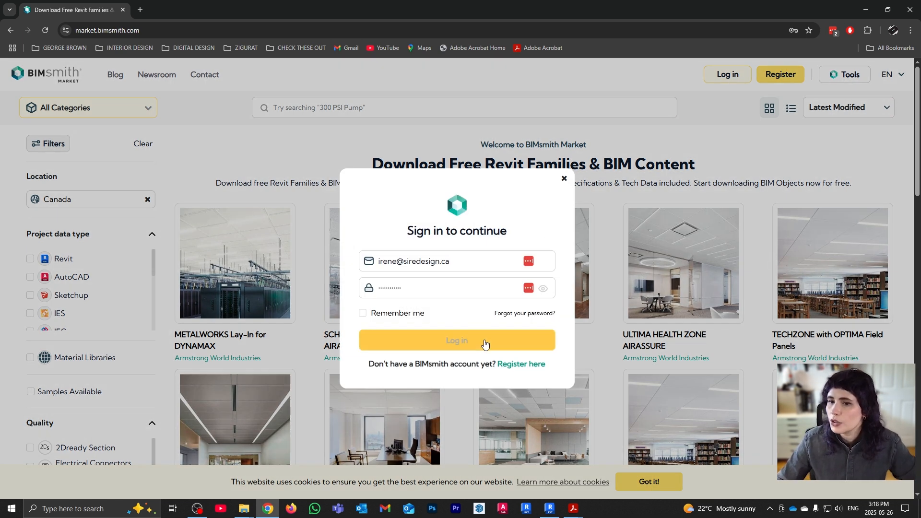
pyautogui.click(484, 341)
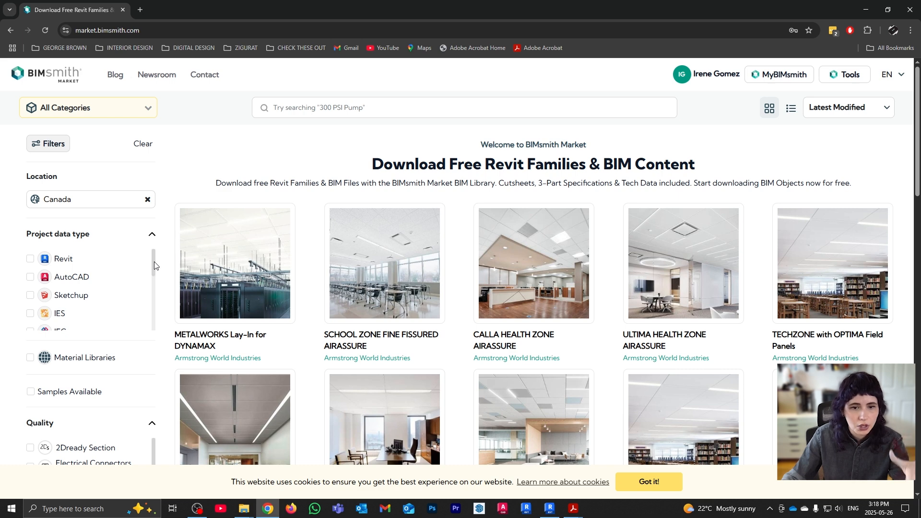
pyautogui.moveTo(154, 265)
pyautogui.mouseDown()
pyautogui.moveTo(155, 322)
pyautogui.moveTo(150, 255)
pyautogui.mouseUp()
pyautogui.click(31, 262)
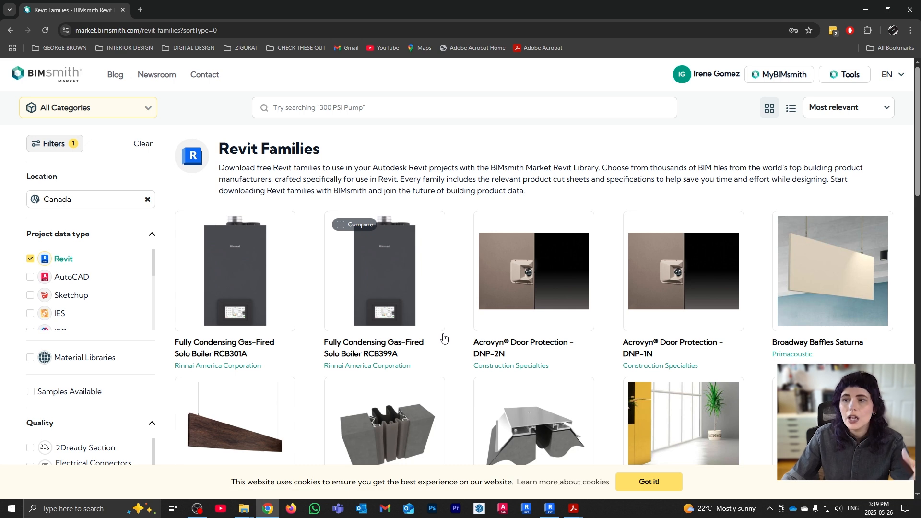
pyautogui.scroll(-2, 443, 338)
pyautogui.scroll(-8, 443, 339)
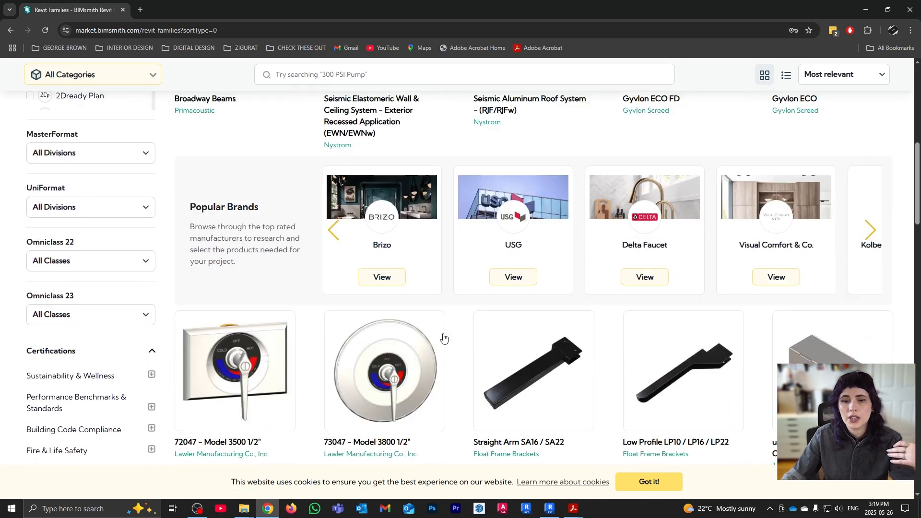
pyautogui.scroll(-2, 443, 339)
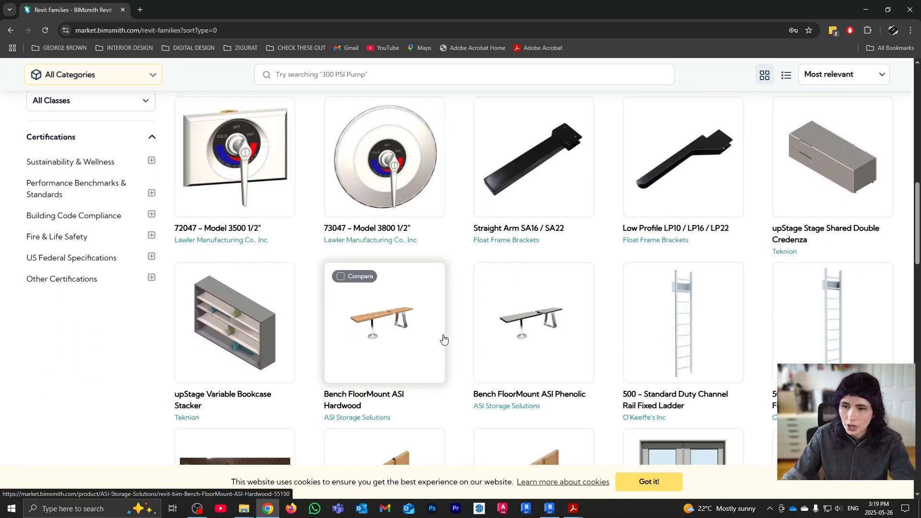
pyautogui.scroll(-4, 443, 338)
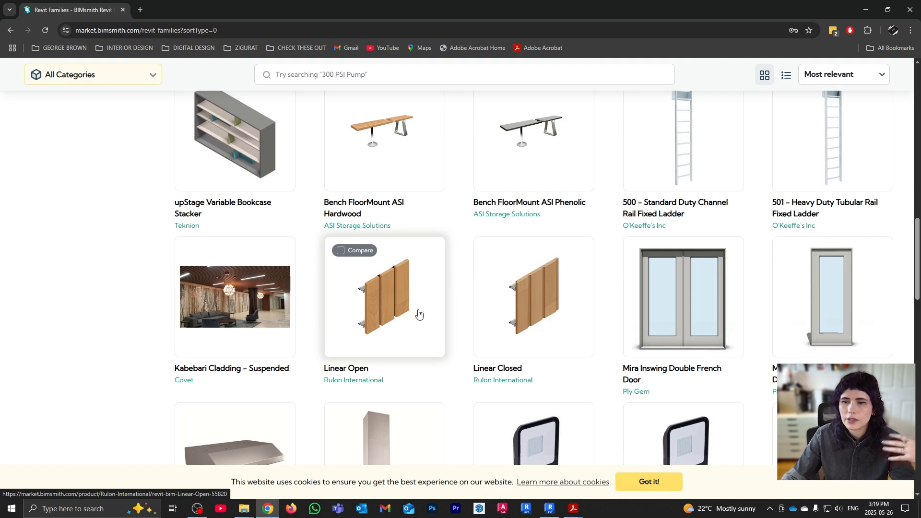
pyautogui.scroll(-10, 459, 320)
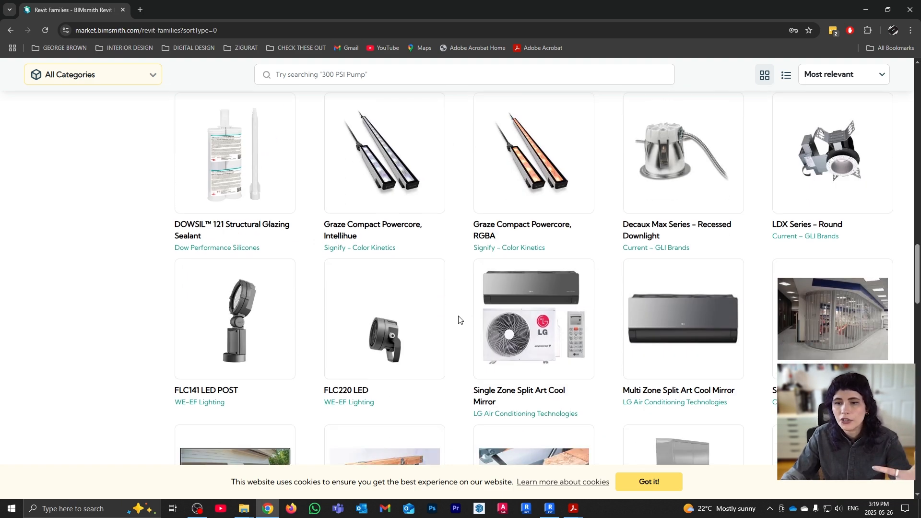
pyautogui.scroll(-8, 459, 320)
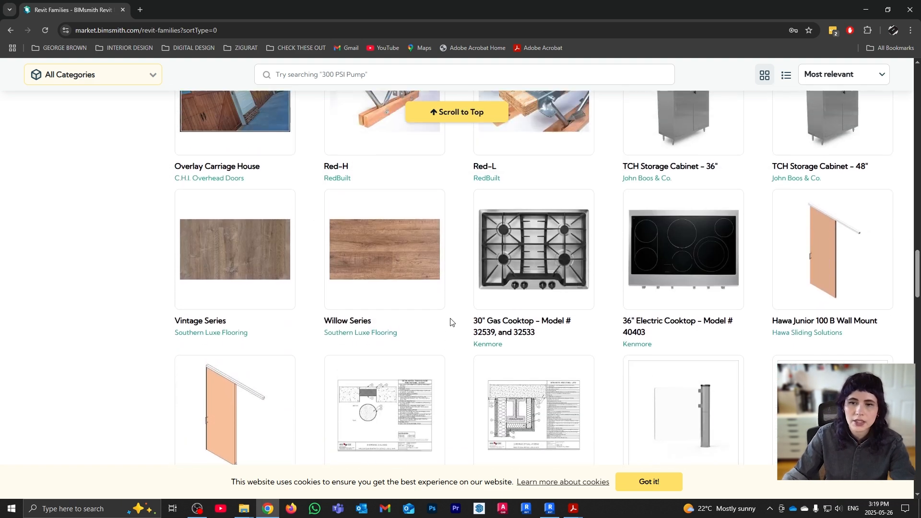
pyautogui.scroll(20, 450, 322)
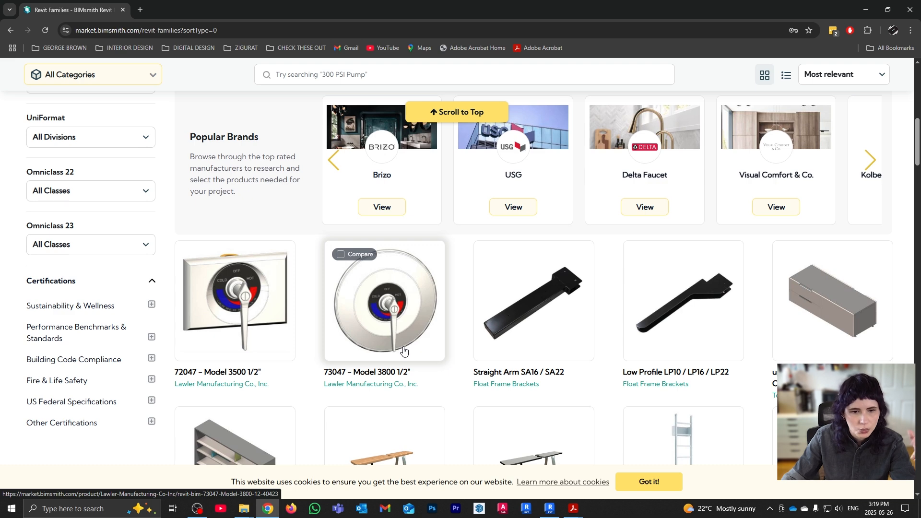
pyautogui.scroll(3, 126, 262)
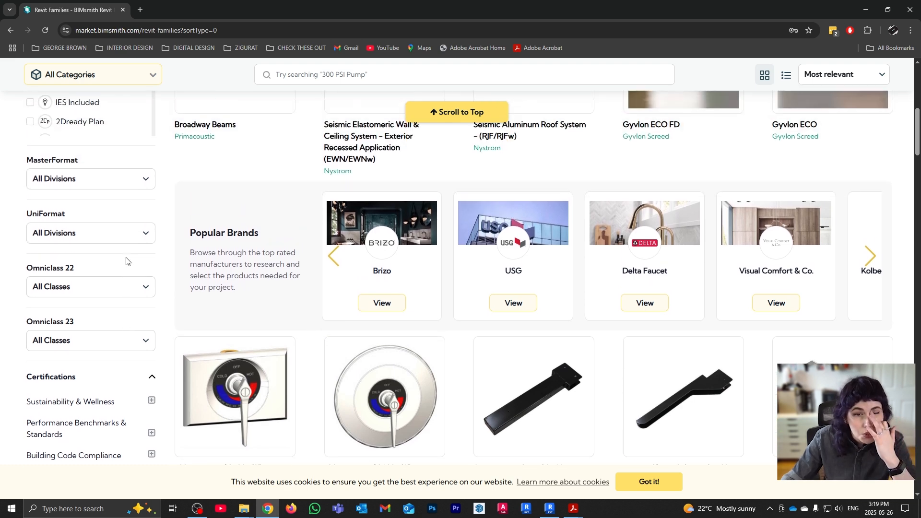
pyautogui.scroll(1, 126, 262)
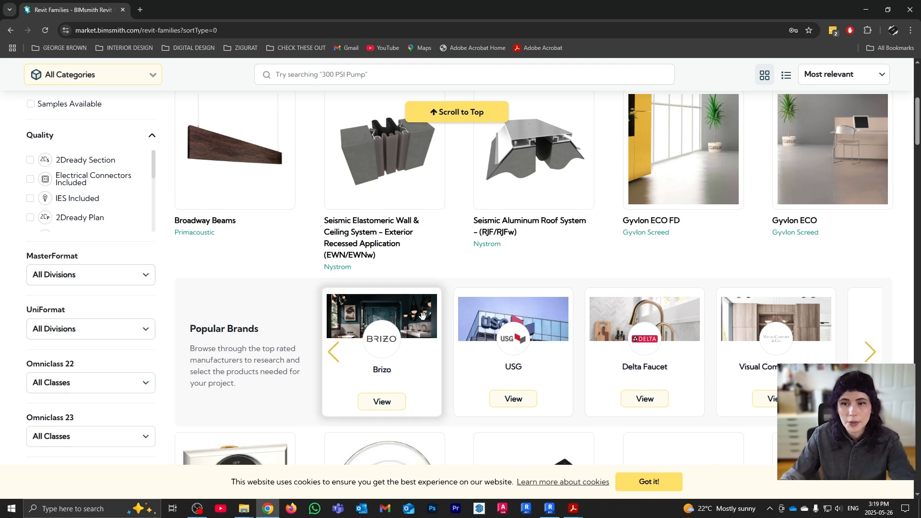
pyautogui.scroll(5, 422, 314)
pyautogui.scroll(-1, 341, 373)
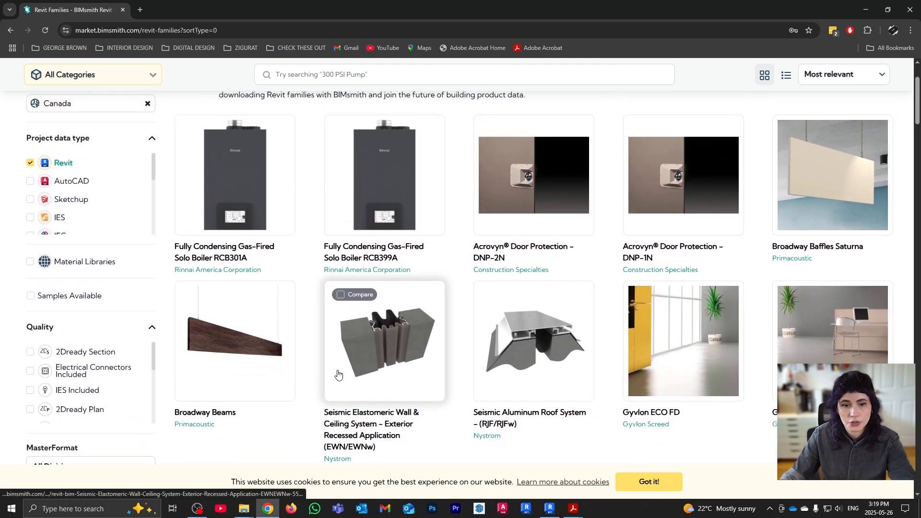
pyautogui.scroll(-2, 155, 258)
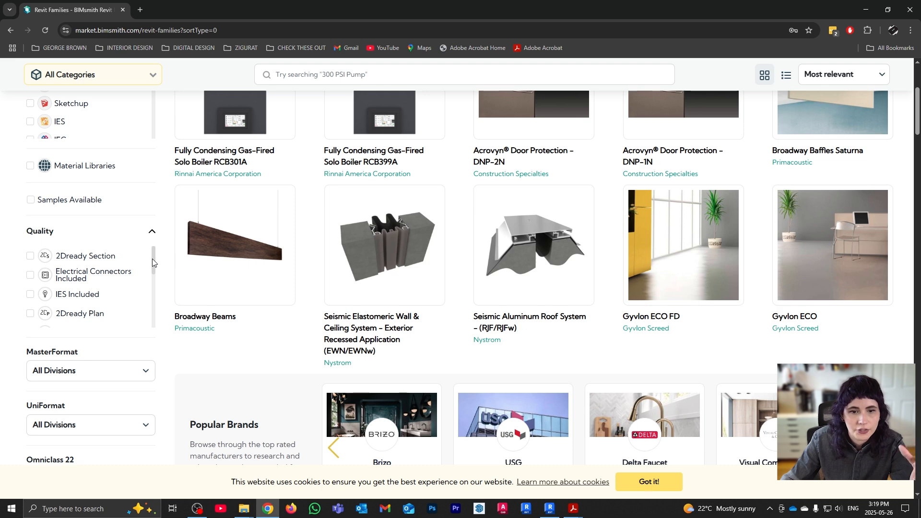
pyautogui.scroll(-1, 153, 264)
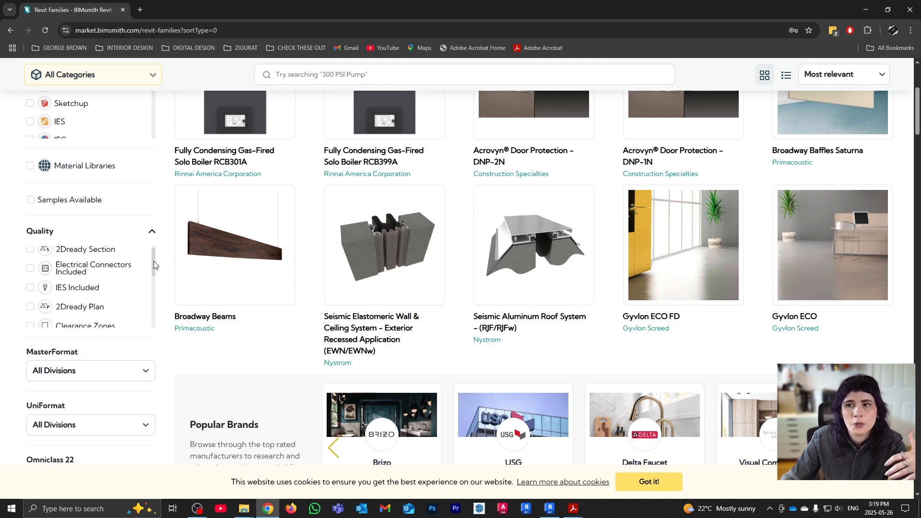
pyautogui.scroll(1, 154, 263)
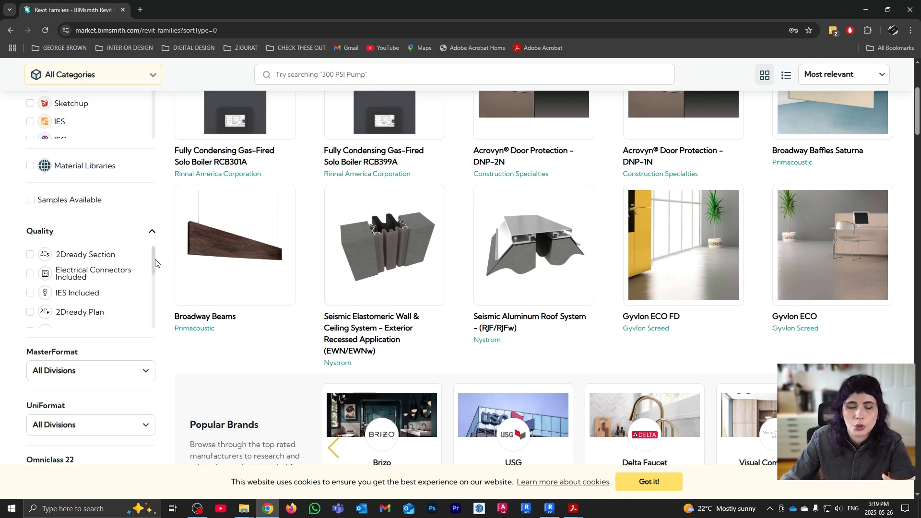
pyautogui.moveTo(154, 263); pyautogui.dragTo(153, 311)
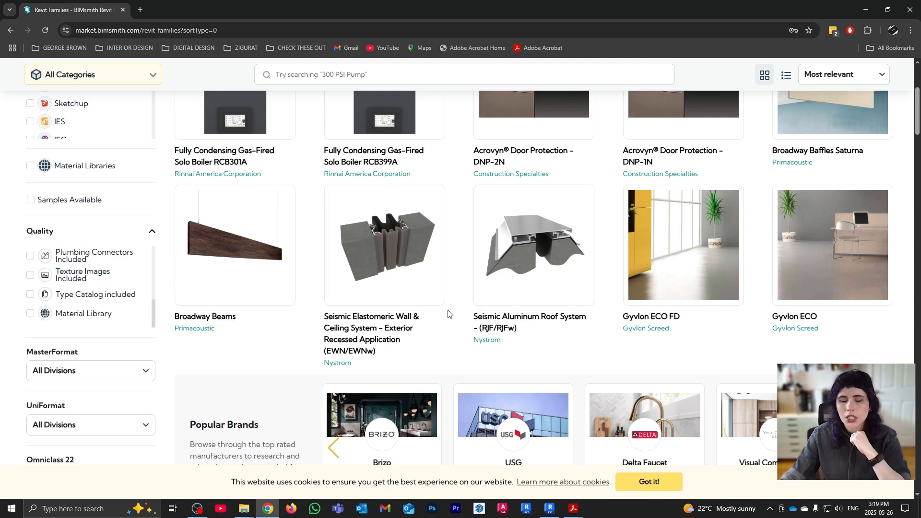
pyautogui.scroll(4, 384, 345)
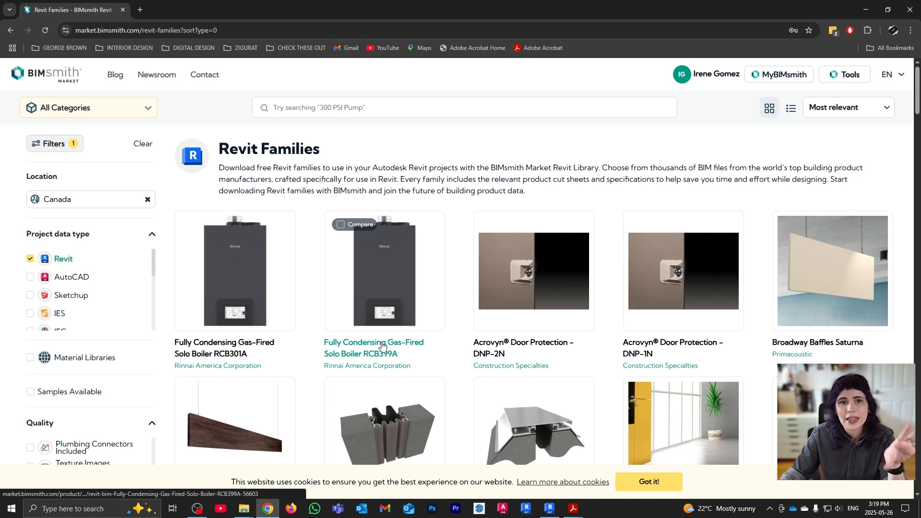
# Go to All Categories > Furniture > Chairs in the BIMsmith catalogue
pyautogui.click(145, 114)
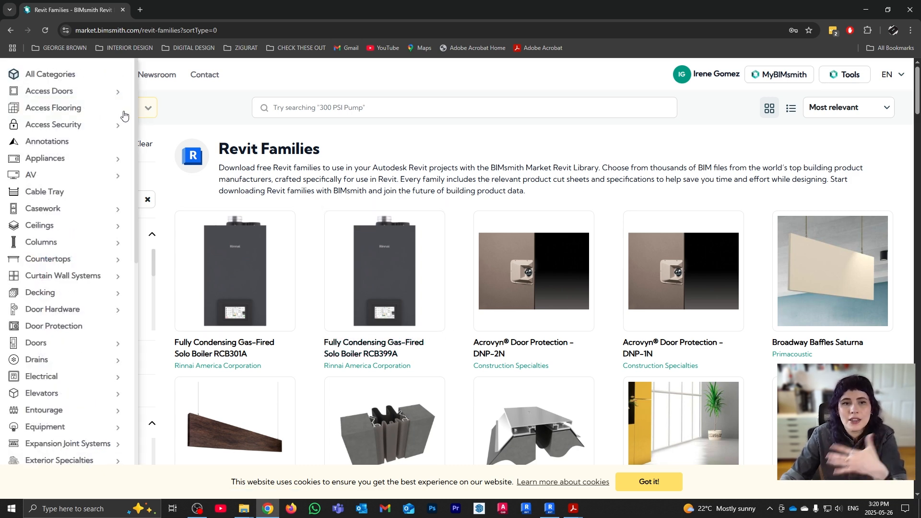
pyautogui.moveTo(76, 98)
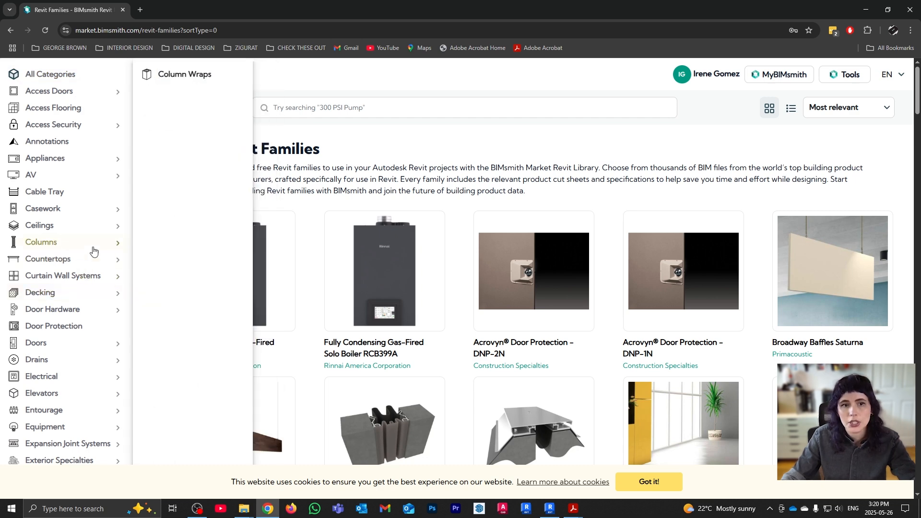
pyautogui.moveTo(100, 260)
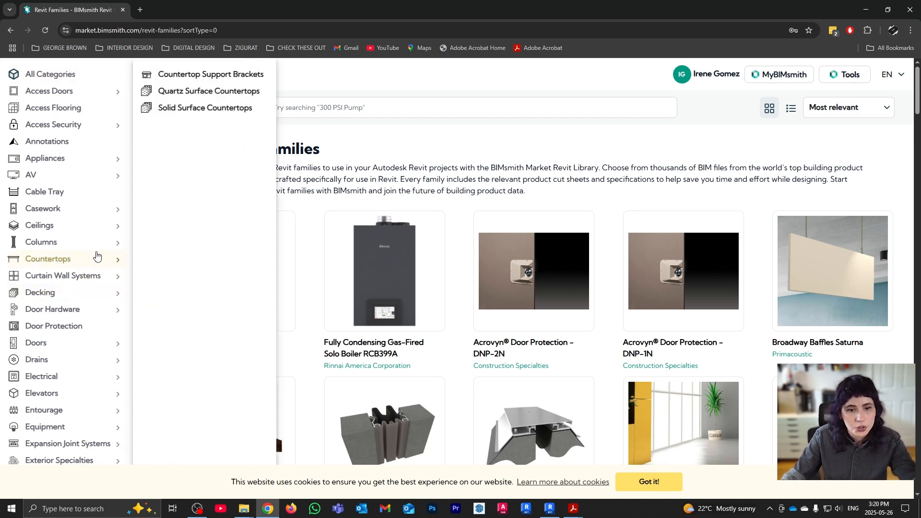
pyautogui.scroll(-4, 95, 377)
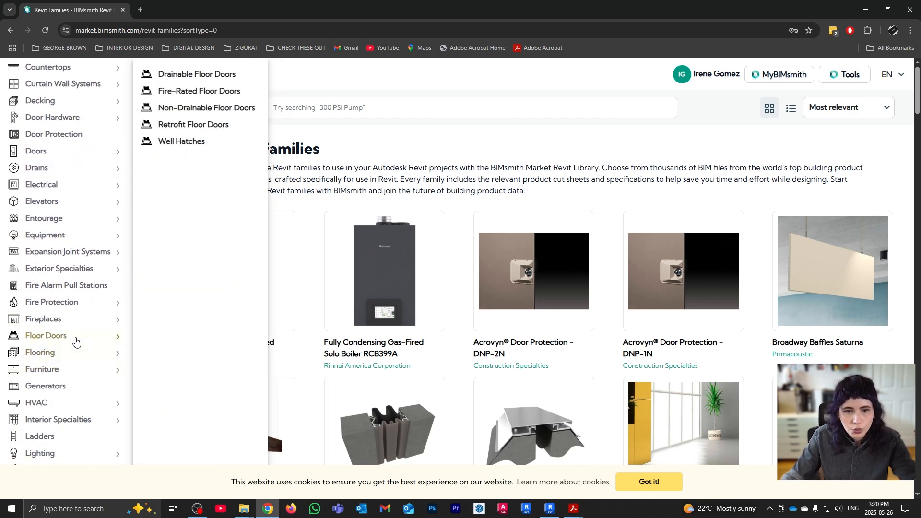
pyautogui.moveTo(91, 369)
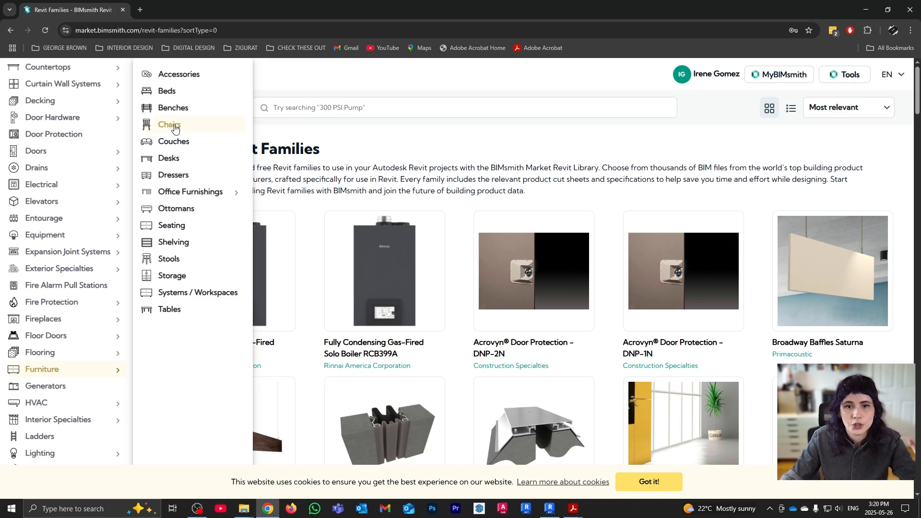
pyautogui.click(175, 125)
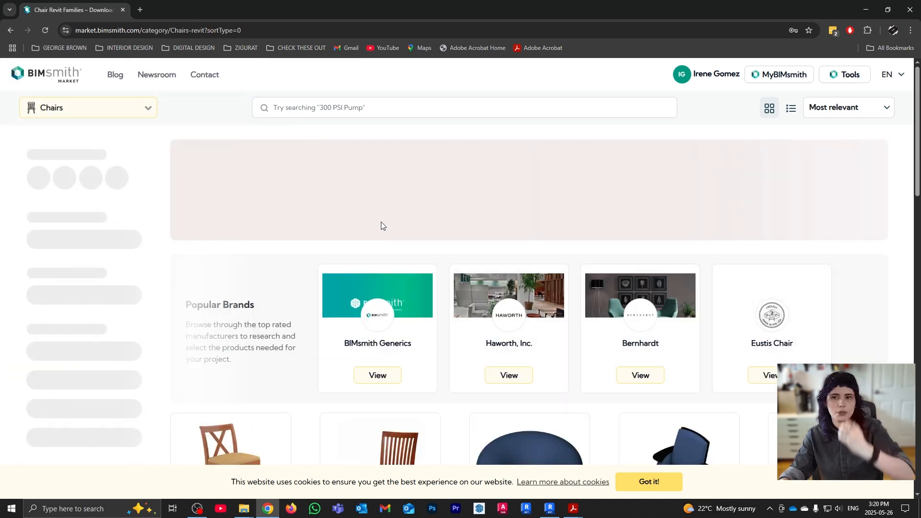
pyautogui.scroll(-1, 482, 273)
pyautogui.scroll(-5, 482, 274)
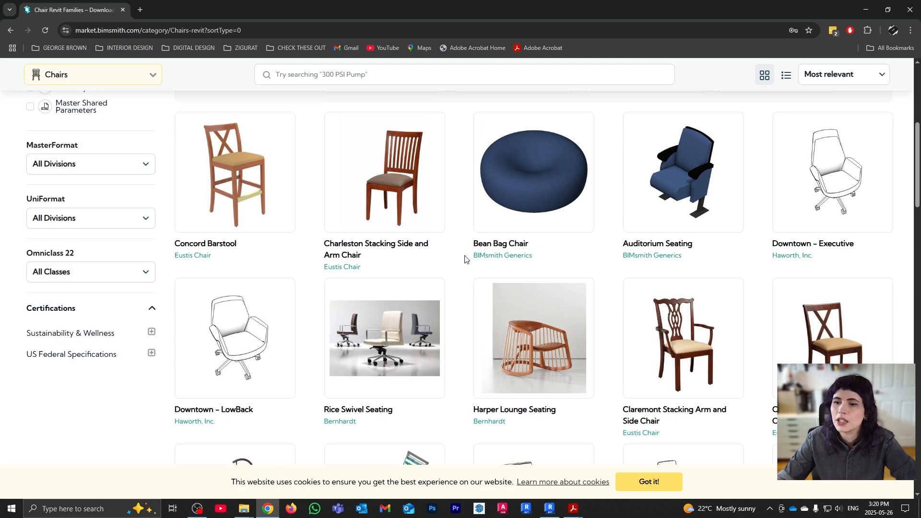
pyautogui.scroll(-2, 491, 259)
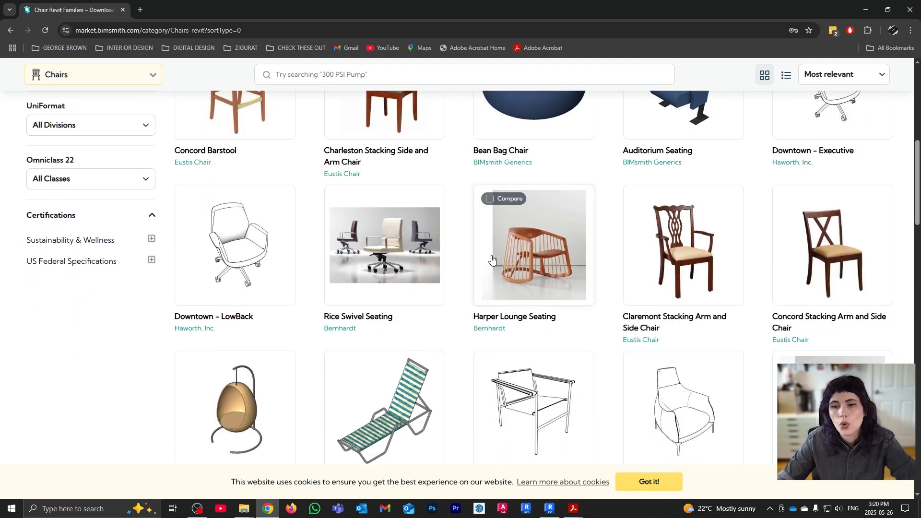
# Open Harper Lounge Seating and Anne Guest Seating each in a new tab
pyautogui.rightClick(533, 251)
pyautogui.click(599, 263)
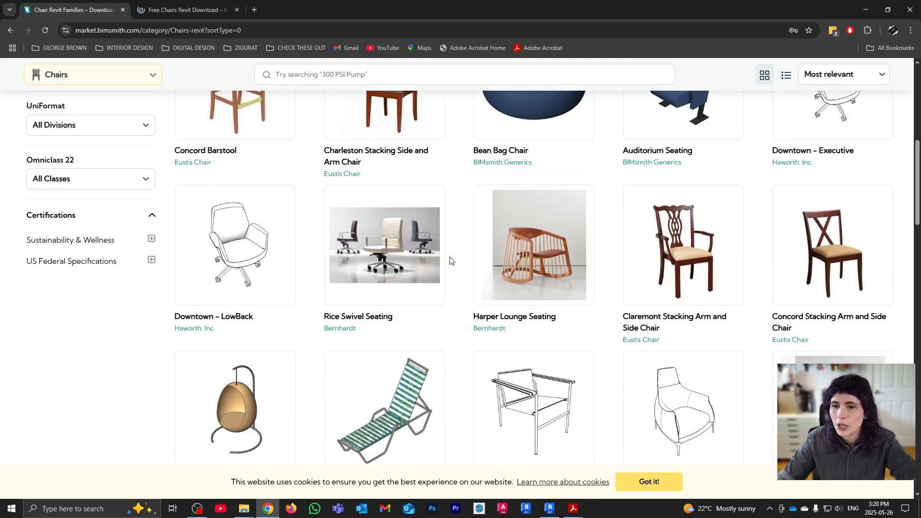
pyautogui.scroll(-1, 449, 256)
pyautogui.scroll(-3, 449, 254)
pyautogui.rightClick(242, 297)
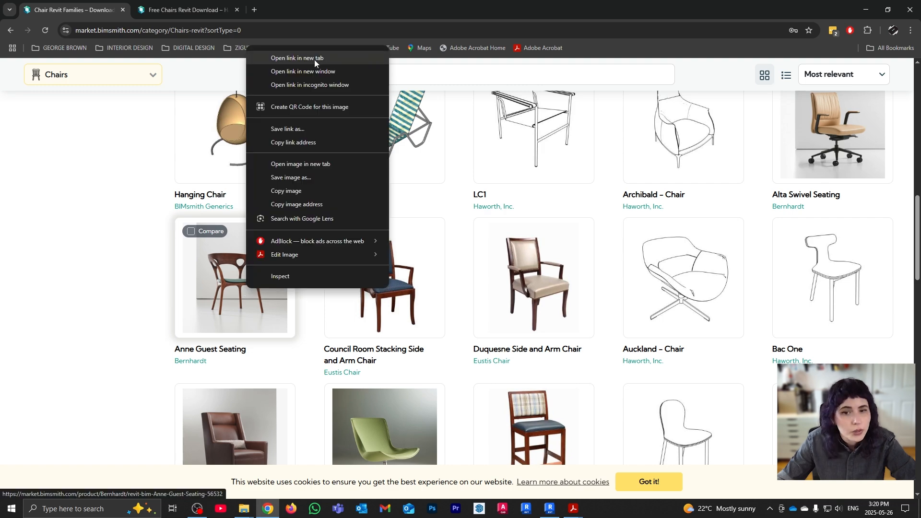
pyautogui.click(315, 60)
# Scroll through the rest of the Chairs listing
pyautogui.scroll(-2, 525, 225)
pyautogui.scroll(-20, 526, 223)
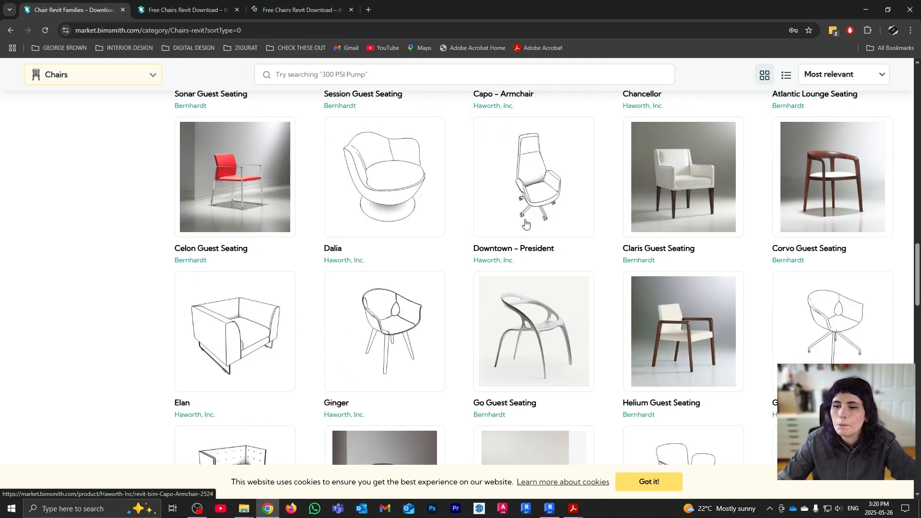
pyautogui.scroll(-15, 525, 223)
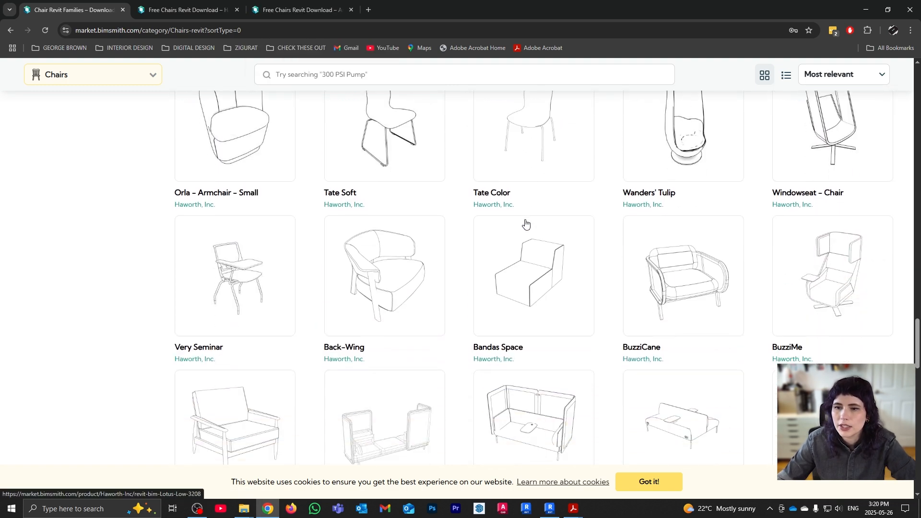
pyautogui.scroll(-4, 528, 223)
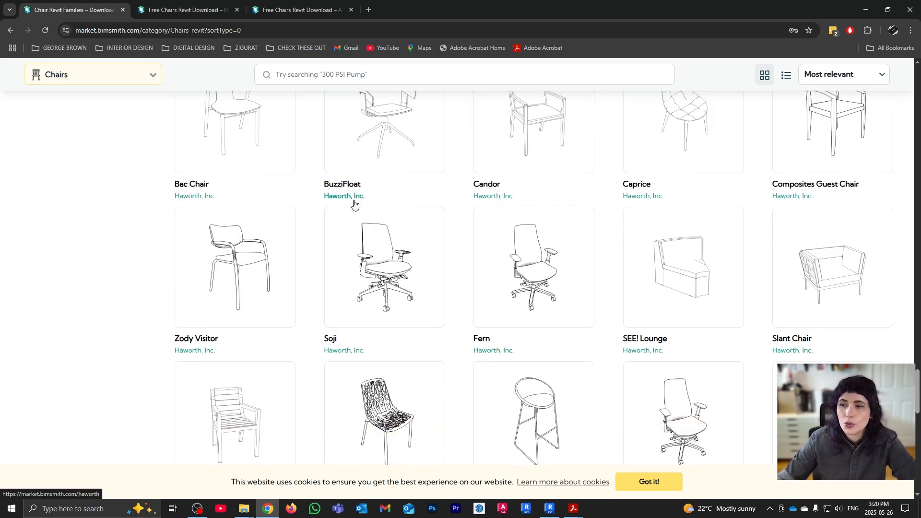
pyautogui.scroll(-10, 449, 200)
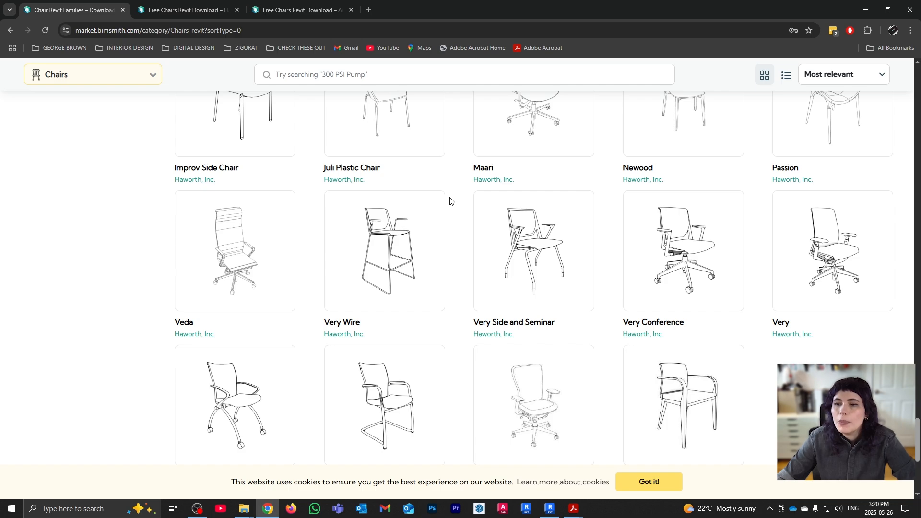
pyautogui.scroll(-6, 450, 201)
pyautogui.scroll(1, 449, 203)
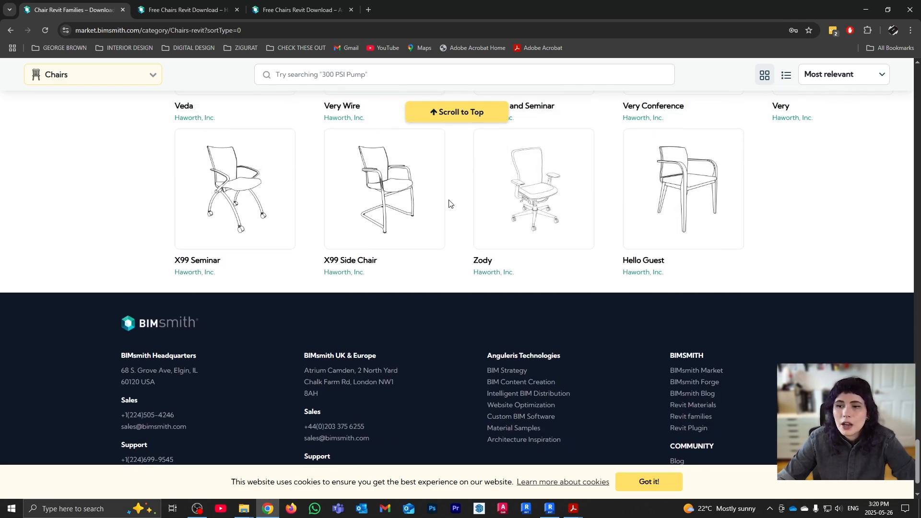
pyautogui.scroll(20, 449, 203)
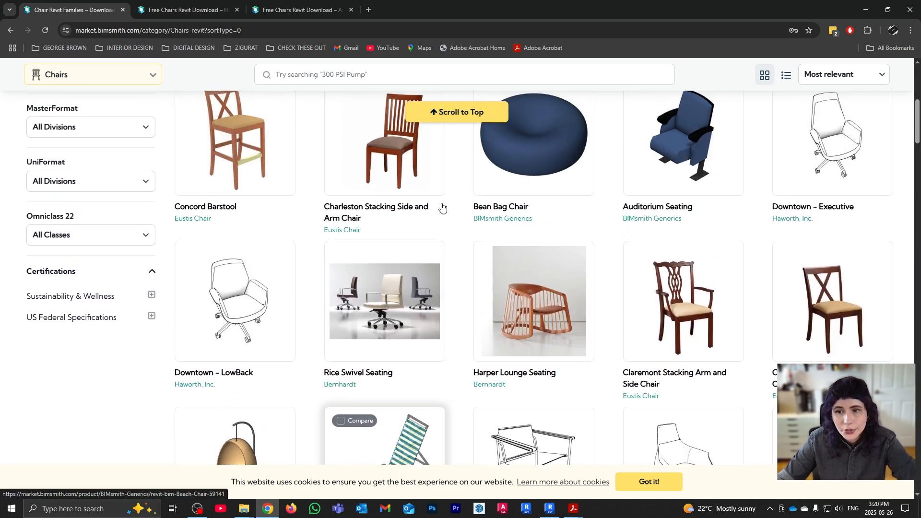
pyautogui.scroll(5, 440, 206)
pyautogui.scroll(-2, 440, 206)
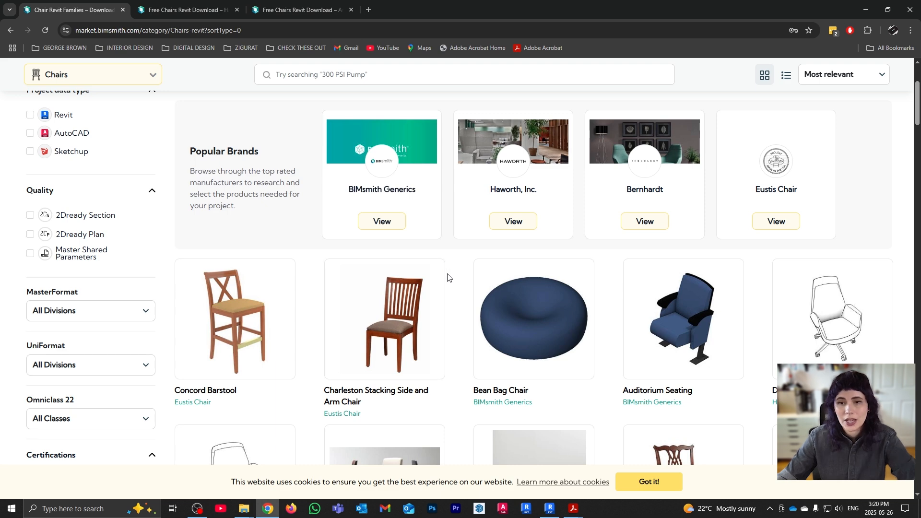
# Download Harper Lounge Seating as Bernhardt_Design-Chair-Lounge-Harper.rfa and show it in its folder
pyautogui.click(194, 10)
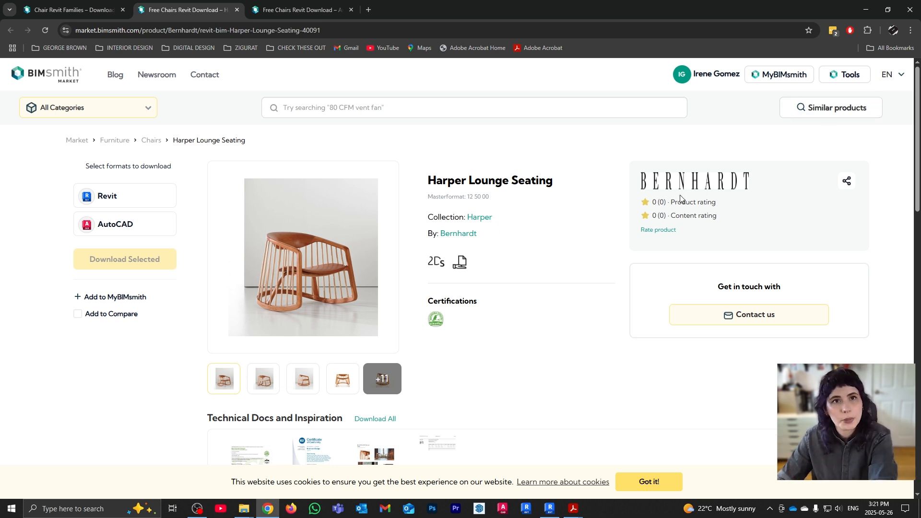
pyautogui.click(135, 198)
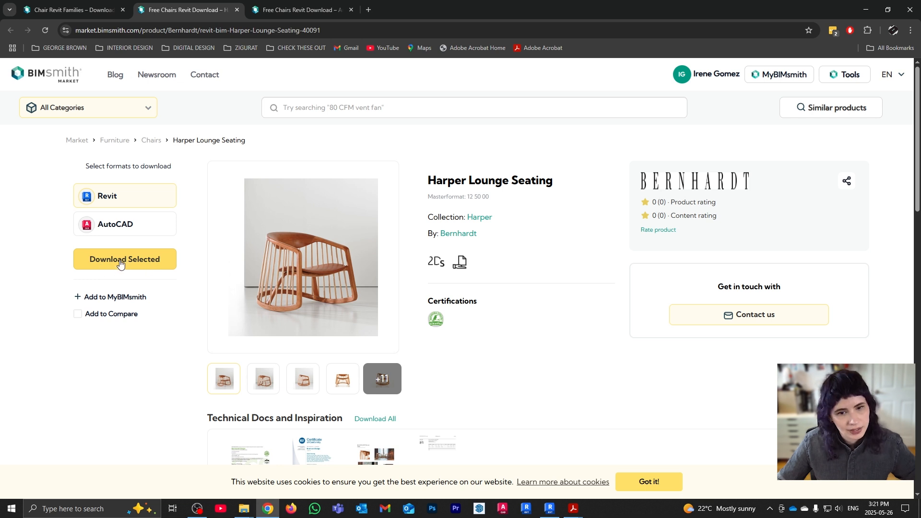
pyautogui.click(121, 262)
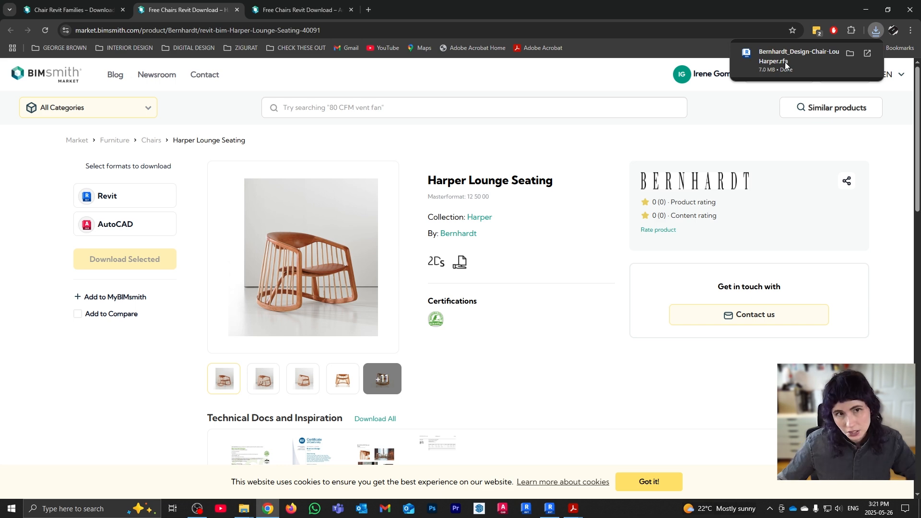
pyautogui.click(850, 54)
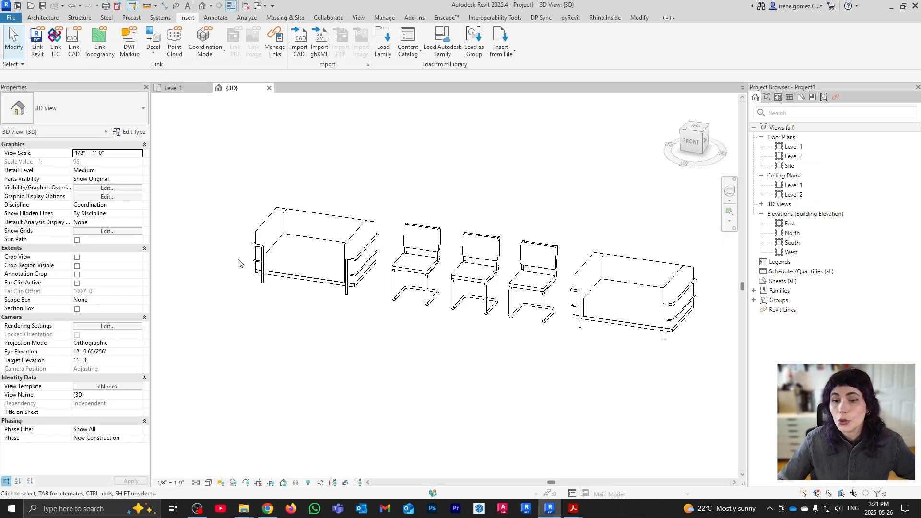
pyautogui.scroll(-2, 242, 260)
# Drag Bernhardt_Design-Chair-Lounge-Harper.rfa from Downloads onto the Revit 3D view to load it
pyautogui.moveTo(652, 268); pyautogui.dragTo(619, 267, button='middle')
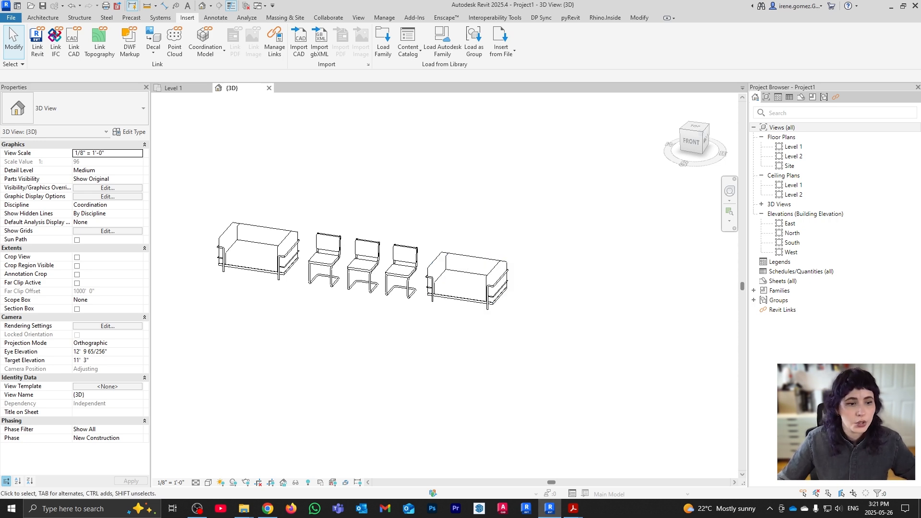
pyautogui.click(244, 508)
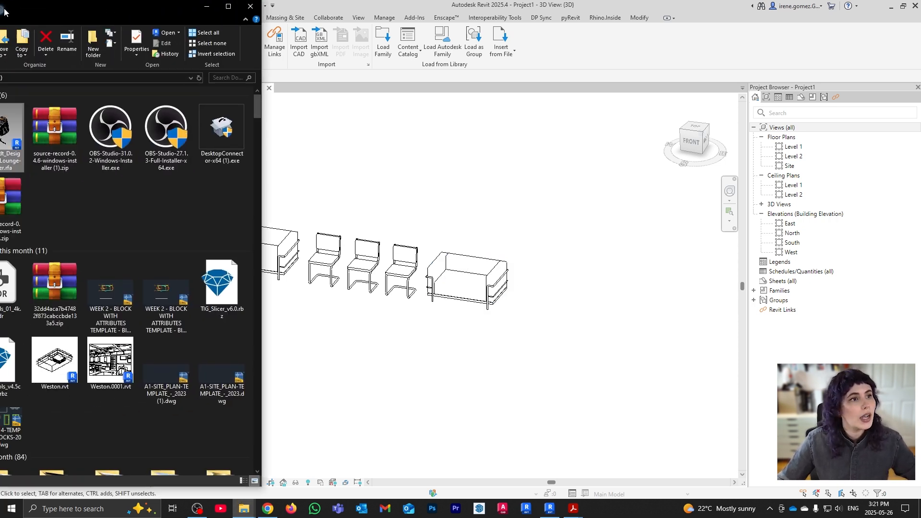
pyautogui.click(231, 226)
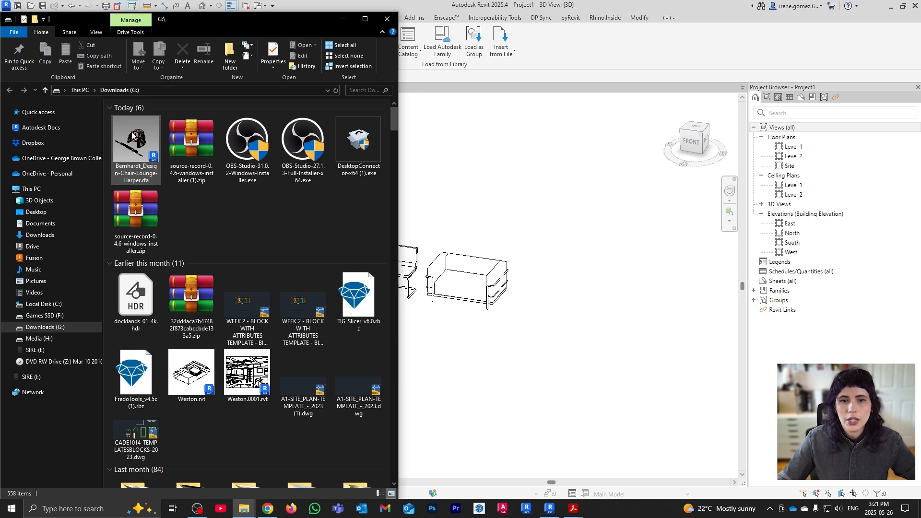
pyautogui.moveTo(129, 137); pyautogui.dragTo(632, 319)
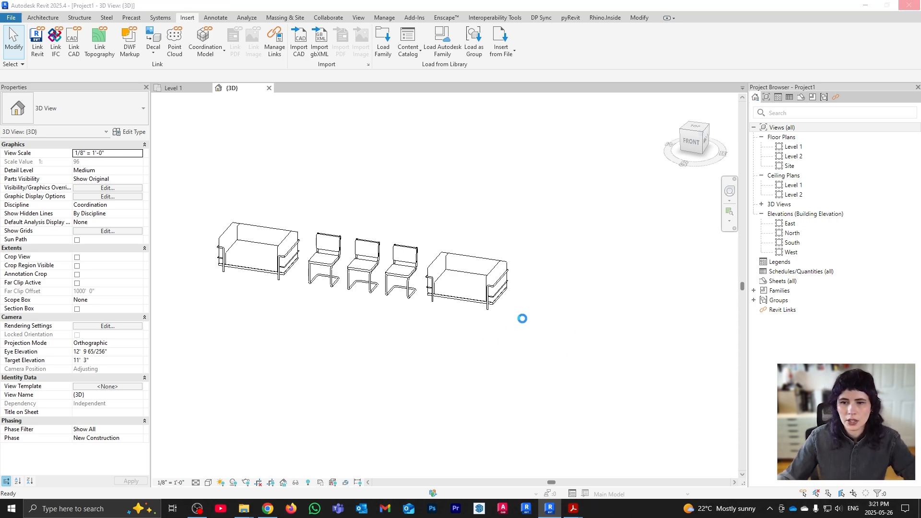
# Dismiss the save reminder and place one Harper lounge chair beside the sofas
pyautogui.click(539, 171)
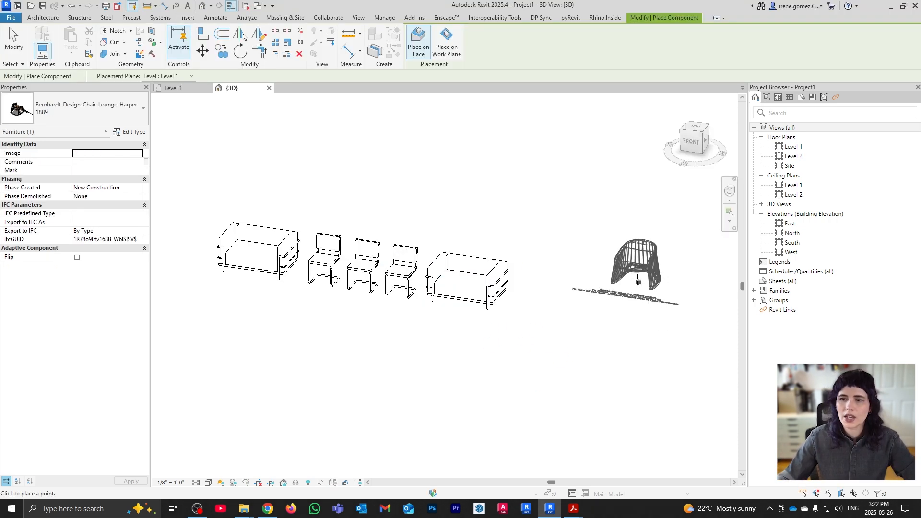
pyautogui.scroll(2, 575, 296)
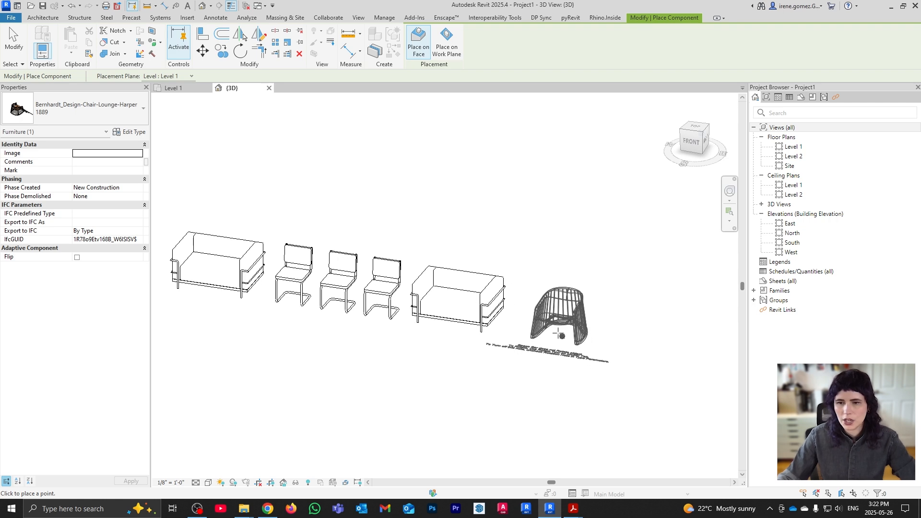
pyautogui.click(557, 331)
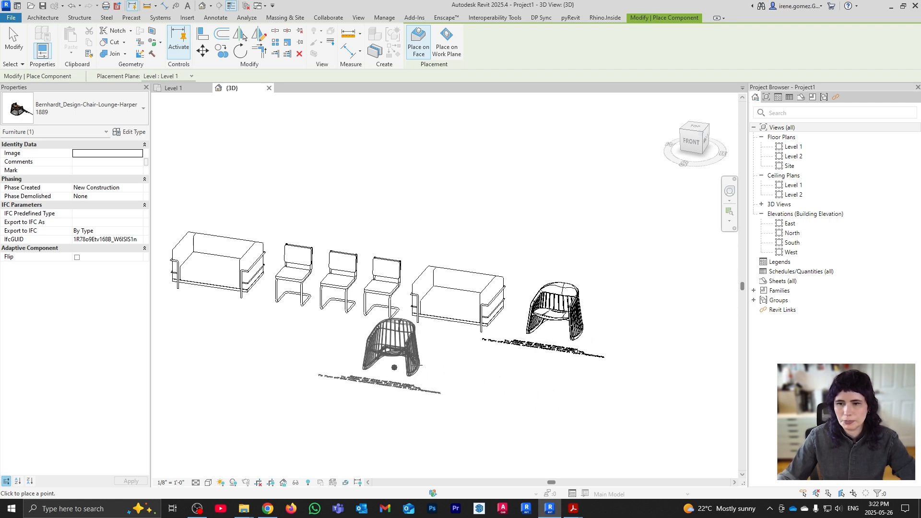
pyautogui.press('Escape')
# Orbit and zoom out to see the Harper chair with the sofas and Breuer chairs
pyautogui.keyDown('shift'); pyautogui.moveTo(582, 326); pyautogui.dragTo(525, 366, button='middle'); pyautogui.keyUp('shift')
pyautogui.scroll(3, 524, 403)
pyautogui.moveTo(474, 335); pyautogui.dragTo(559, 169, button='middle')
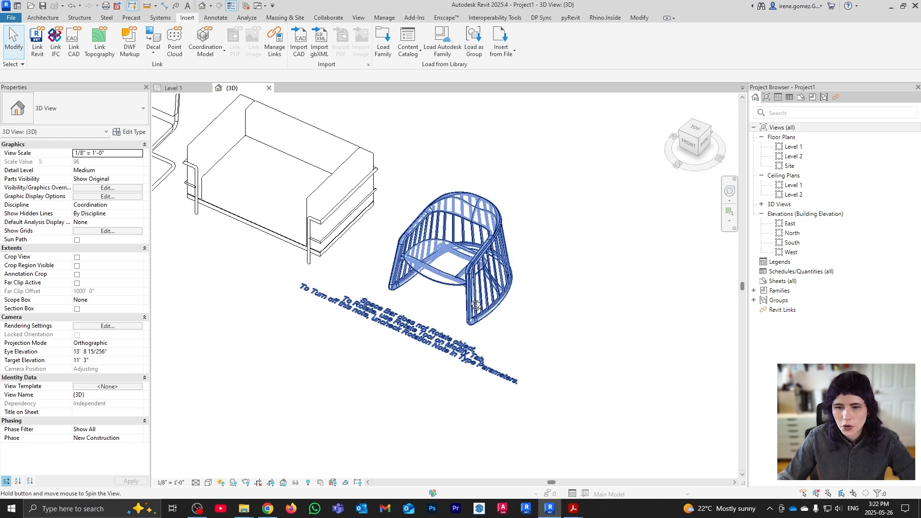
pyautogui.keyDown('shift'); pyautogui.moveTo(507, 252); pyautogui.dragTo(468, 266, button='middle'); pyautogui.keyUp('shift')
pyautogui.scroll(2, 470, 264)
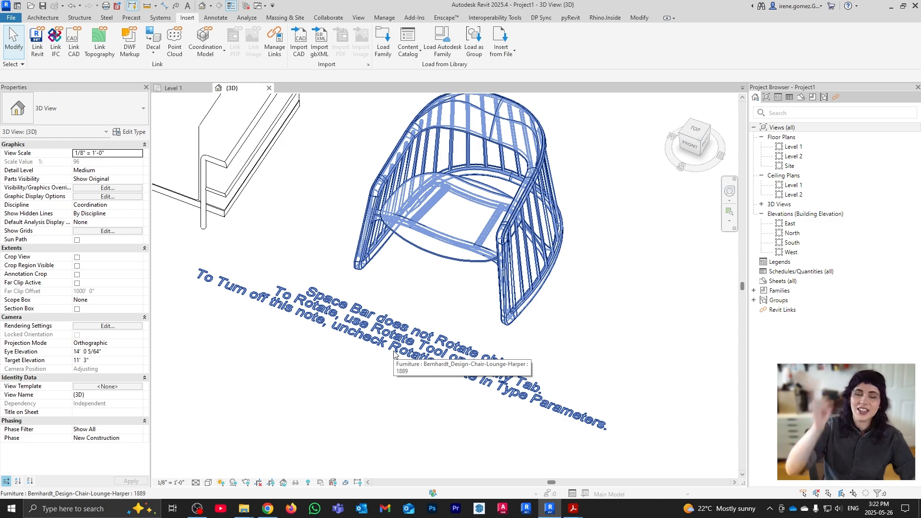
pyautogui.scroll(-3, 393, 353)
pyautogui.keyDown('shift'); pyautogui.moveTo(394, 354); pyautogui.dragTo(571, 305, button='middle'); pyautogui.keyUp('shift')
pyautogui.scroll(-2, 571, 306)
pyautogui.scroll(-1, 306, 235)
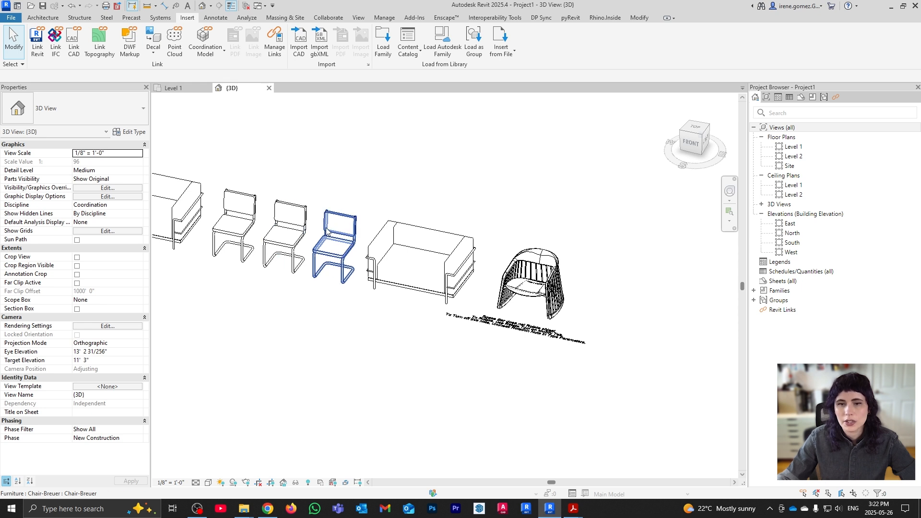
# Turn a Breuer chair a quarter turn, then spin the Harper chair back beside the sofa
pyautogui.click(287, 240)
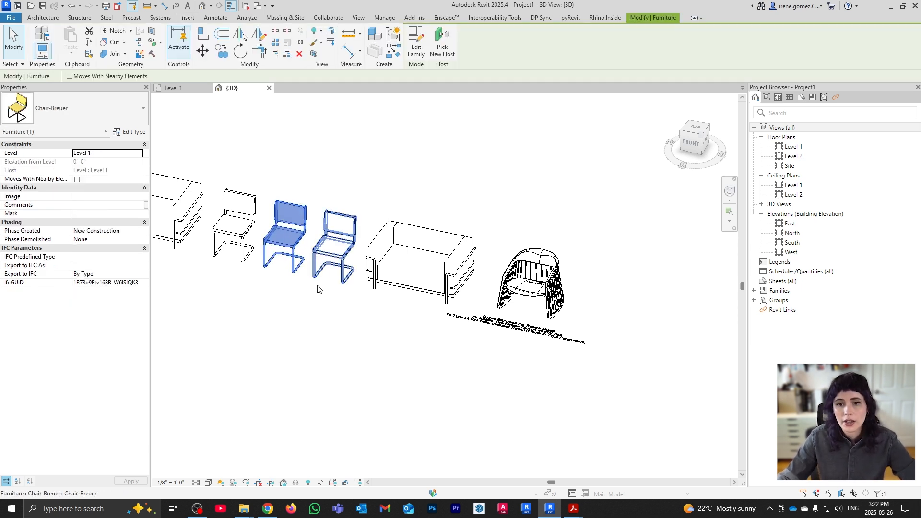
pyautogui.press('space')
pyautogui.press('space')
pyautogui.press('space')
pyautogui.press('space')
pyautogui.press('space')
pyautogui.press('space')
pyautogui.press('space')
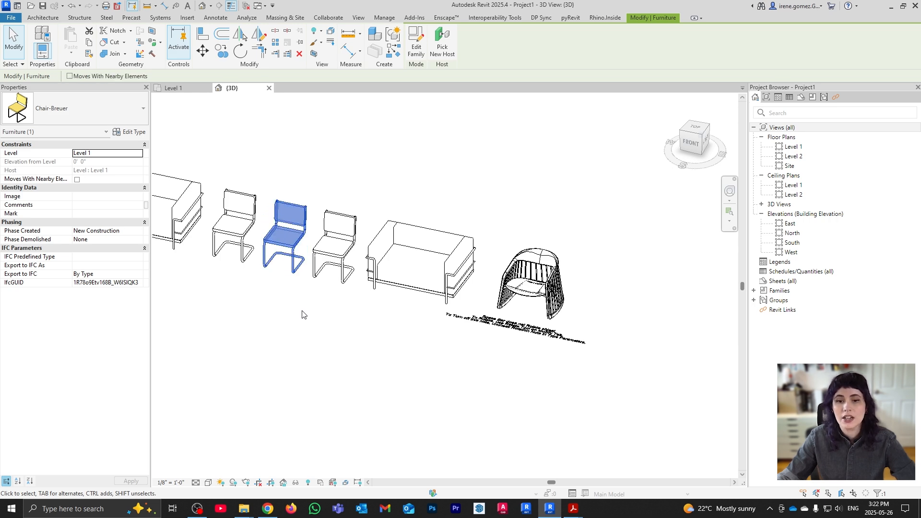
pyautogui.click(543, 288)
pyautogui.press('space')
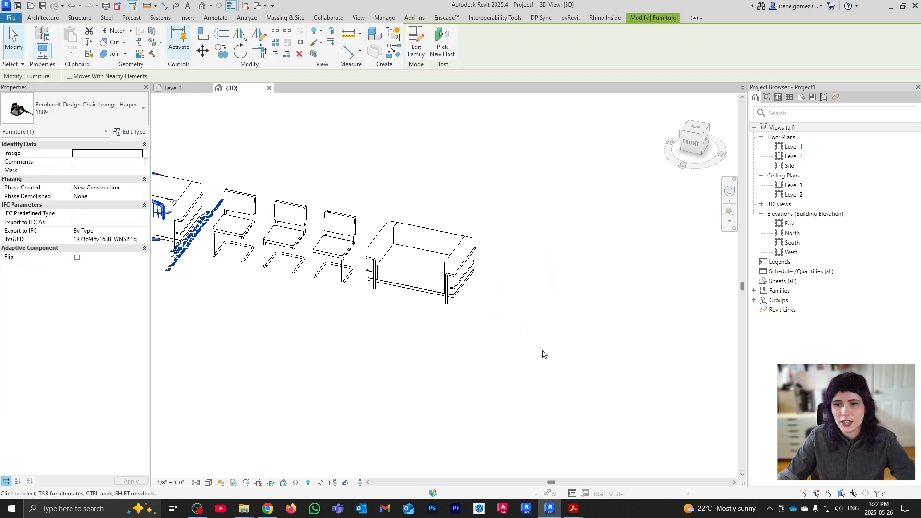
pyautogui.scroll(-2, 539, 319)
pyautogui.press('space')
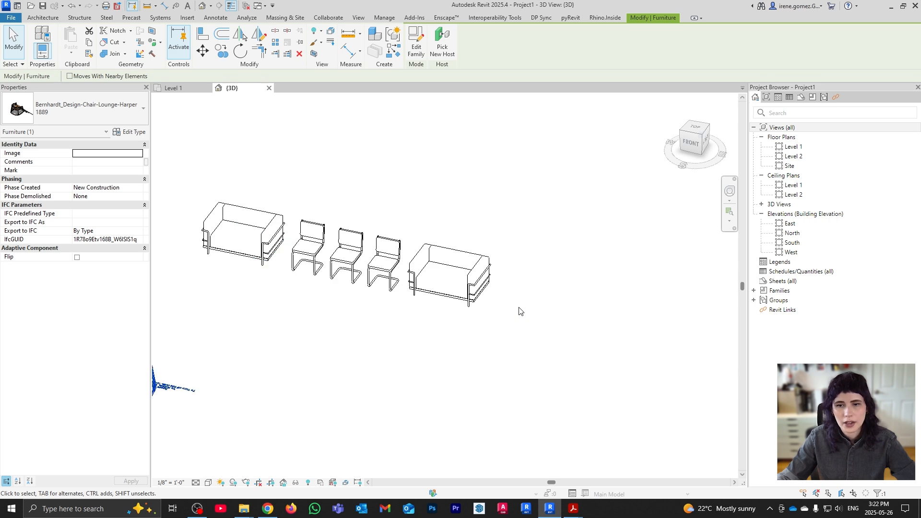
pyautogui.scroll(-2, 520, 311)
pyautogui.press('space')
pyautogui.press('space')
pyautogui.scroll(5, 582, 303)
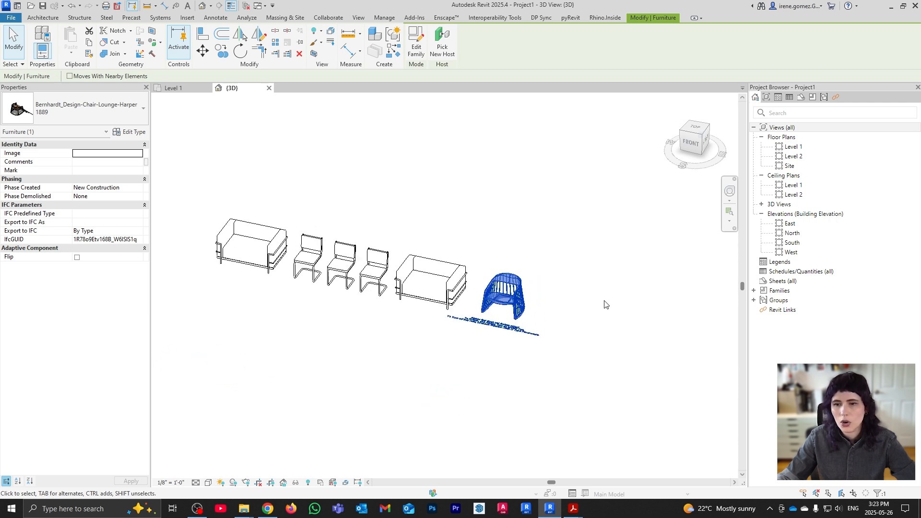
pyautogui.press('Escape')
# Toggle the Harper chair's Flip option in Properties, keeping it facing as first placed
pyautogui.scroll(1, 475, 322)
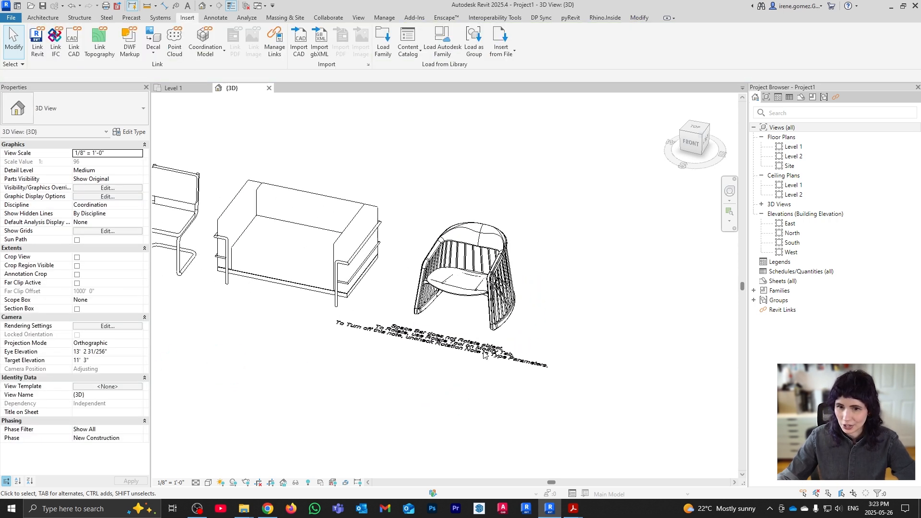
pyautogui.scroll(1, 475, 322)
pyautogui.keyDown('shift'); pyautogui.moveTo(475, 322); pyautogui.dragTo(442, 252, button='middle'); pyautogui.keyUp('shift')
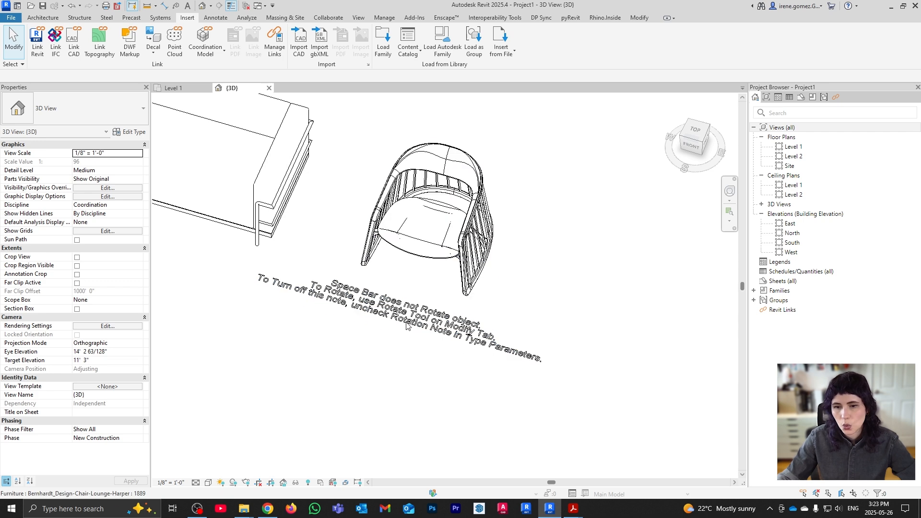
pyautogui.scroll(-3, 444, 321)
pyautogui.keyDown('shift'); pyautogui.moveTo(444, 322); pyautogui.dragTo(499, 280, button='middle'); pyautogui.keyUp('shift')
pyautogui.moveTo(603, 338); pyautogui.dragTo(632, 326, button='middle')
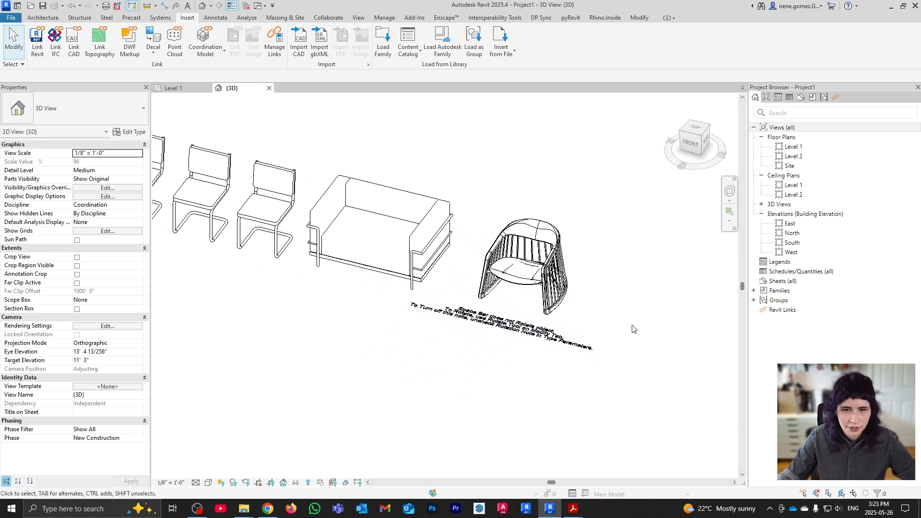
pyautogui.click(565, 271)
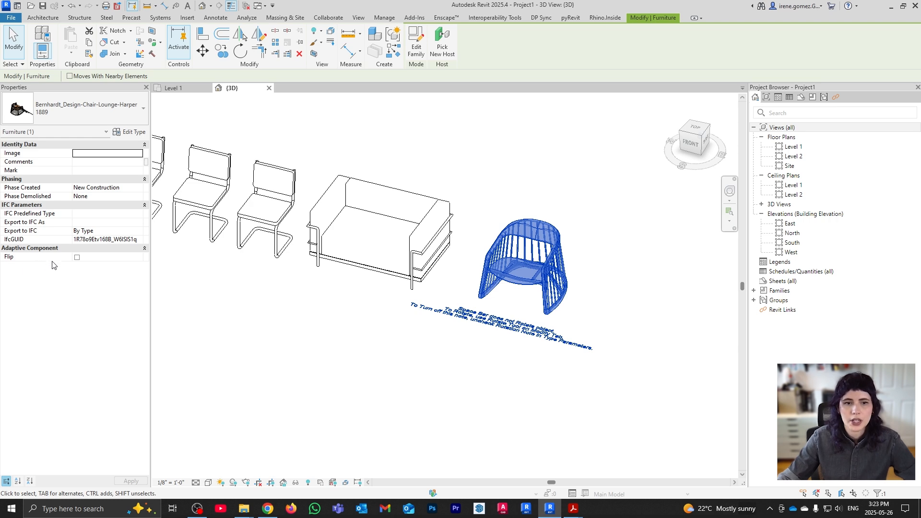
pyautogui.click(77, 257)
pyautogui.click(615, 294)
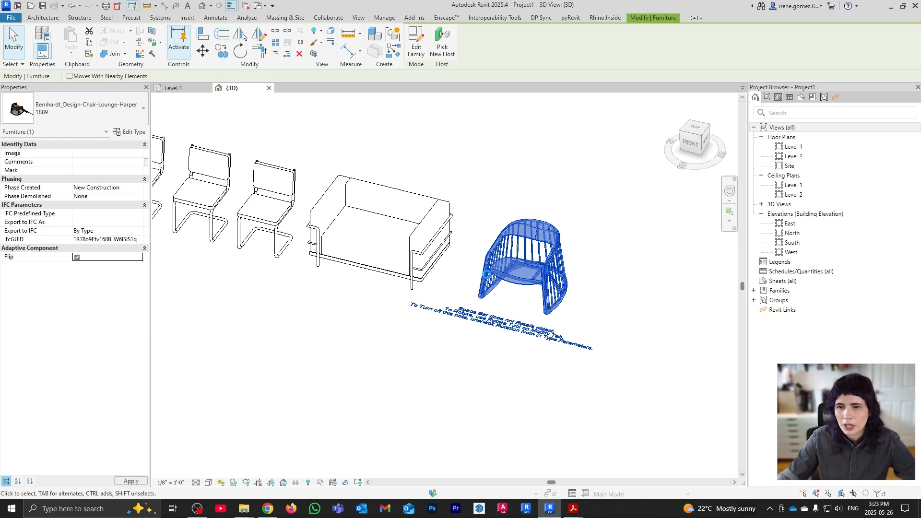
pyautogui.keyDown('shift'); pyautogui.moveTo(532, 389); pyautogui.dragTo(497, 277, button='middle'); pyautogui.keyUp('shift')
pyautogui.click(497, 278)
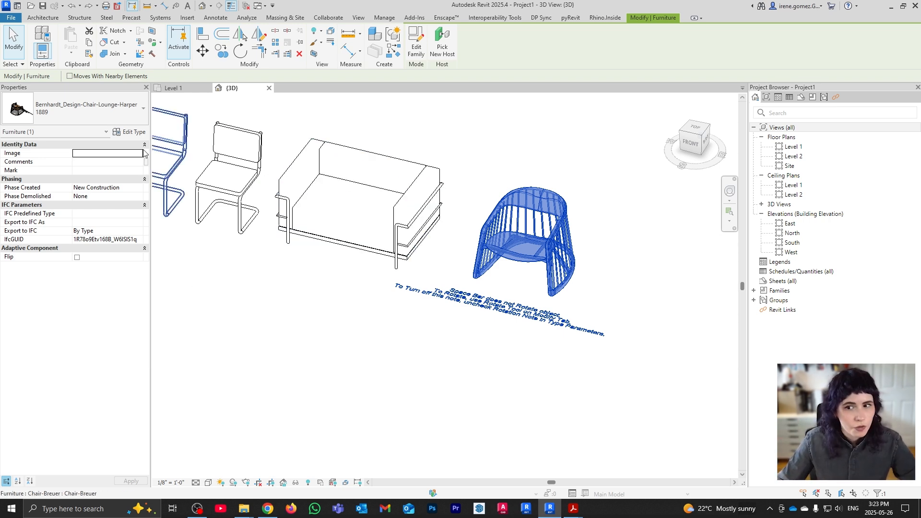
# Uncheck Rotation Note in the Harper 1889 type properties and apply it
pyautogui.click(133, 132)
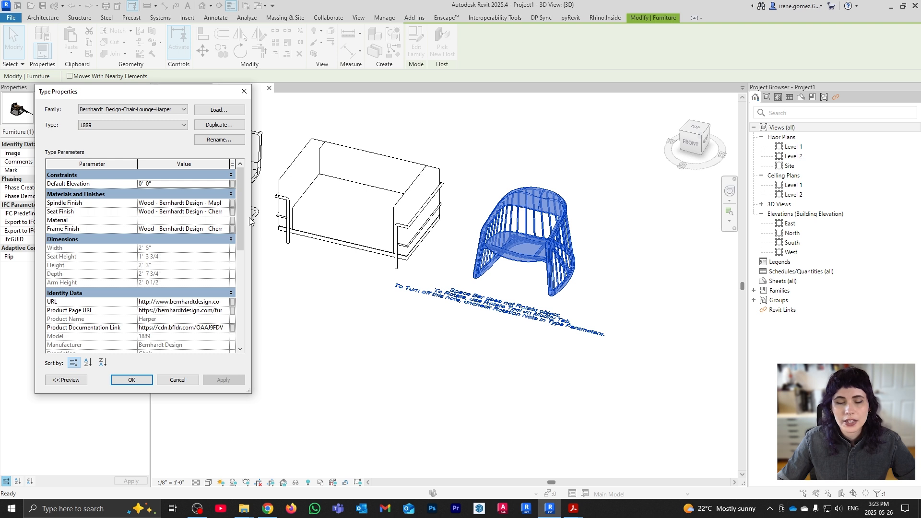
pyautogui.moveTo(249, 392); pyautogui.dragTo(266, 472)
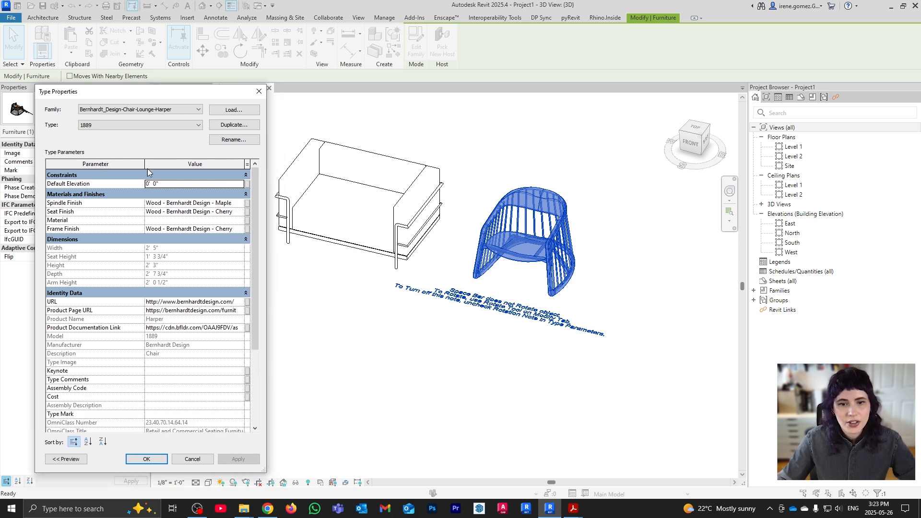
pyautogui.moveTo(145, 165); pyautogui.dragTo(131, 166)
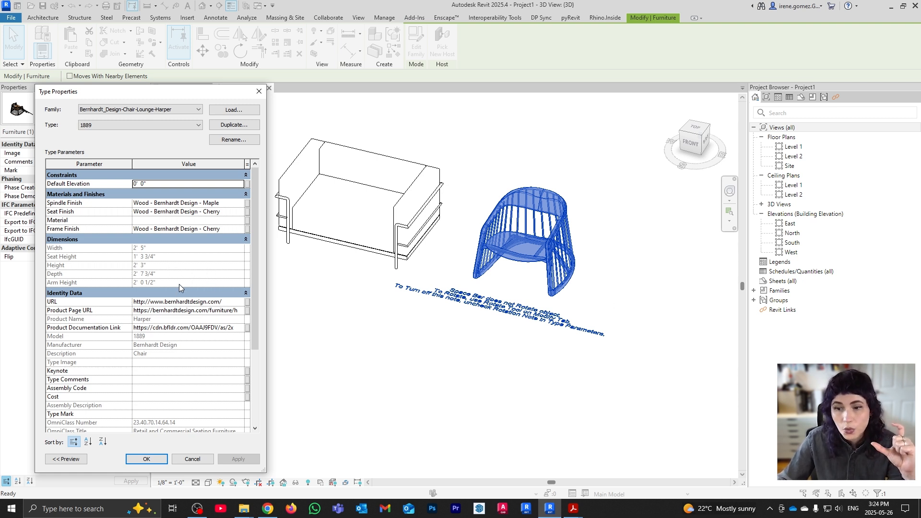
pyautogui.scroll(-1, 180, 276)
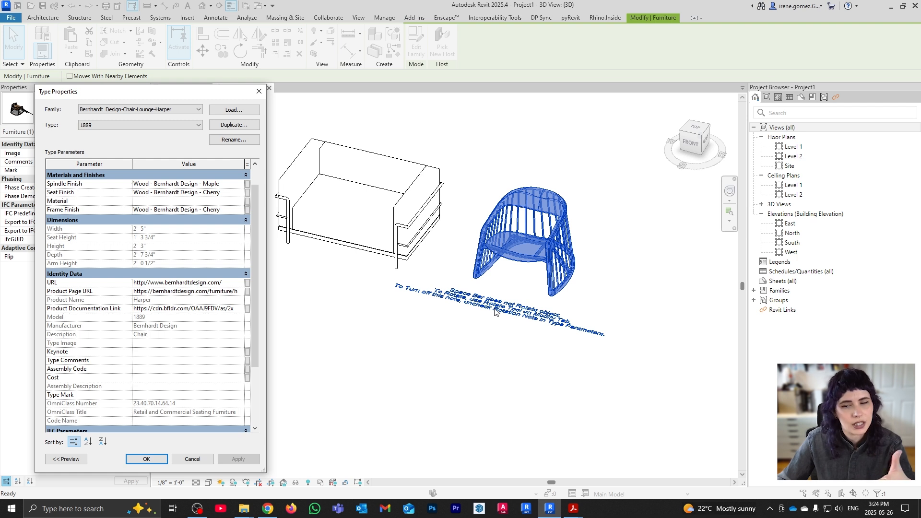
pyautogui.scroll(-3, 244, 318)
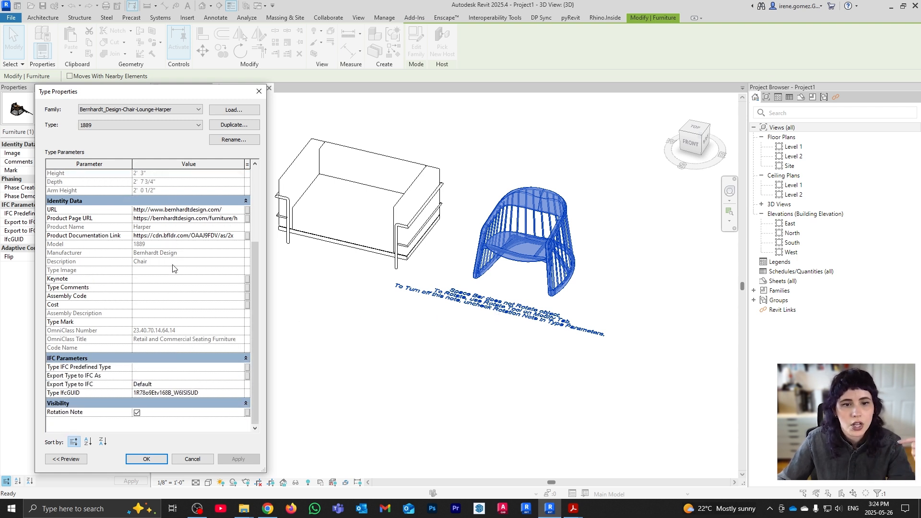
pyautogui.click(137, 413)
pyautogui.click(239, 460)
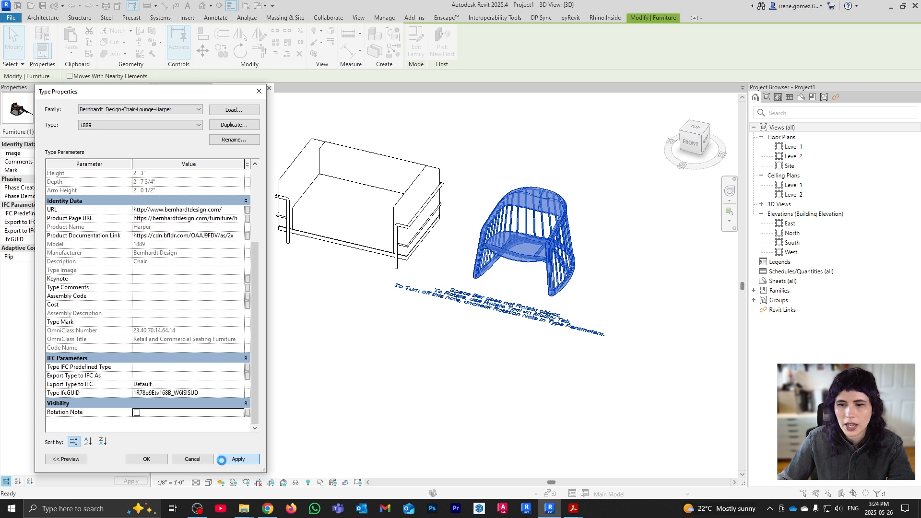
pyautogui.click(167, 459)
# Orbit and pan to view the whole furniture row, then return to Chrome's Harper Lounge Seating page
pyautogui.click(585, 345)
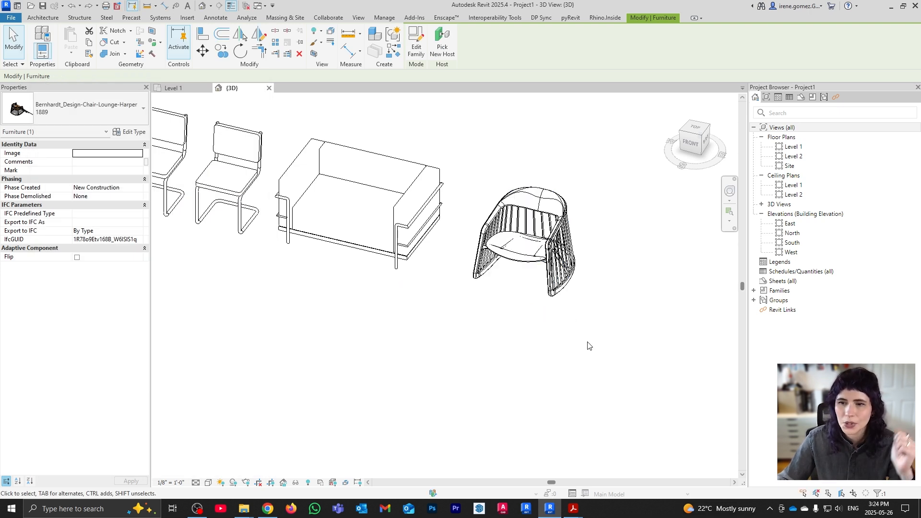
pyautogui.keyDown('shift'); pyautogui.moveTo(602, 288); pyautogui.dragTo(545, 290, button='middle'); pyautogui.keyUp('shift')
pyautogui.scroll(-3, 510, 338)
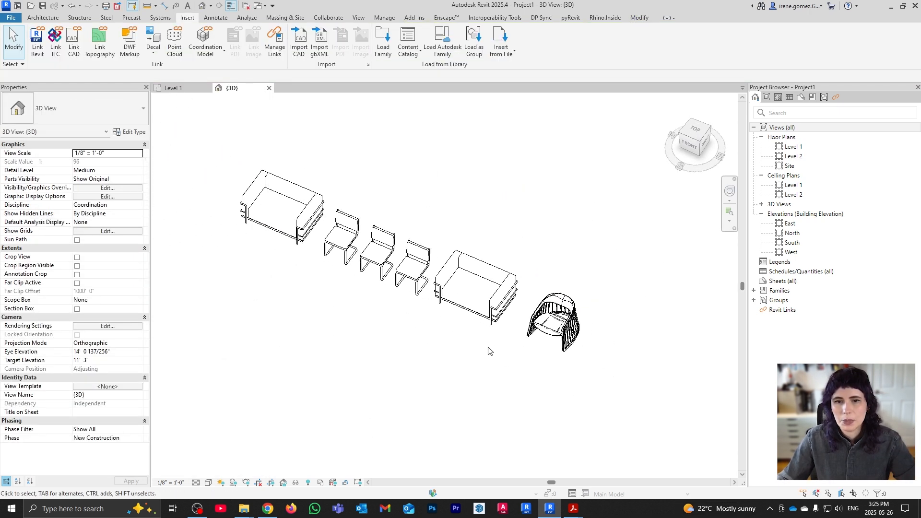
pyautogui.keyDown('shift'); pyautogui.moveTo(489, 350); pyautogui.dragTo(517, 317, button='middle'); pyautogui.keyUp('shift')
pyautogui.moveTo(562, 254); pyautogui.dragTo(504, 337, button='middle')
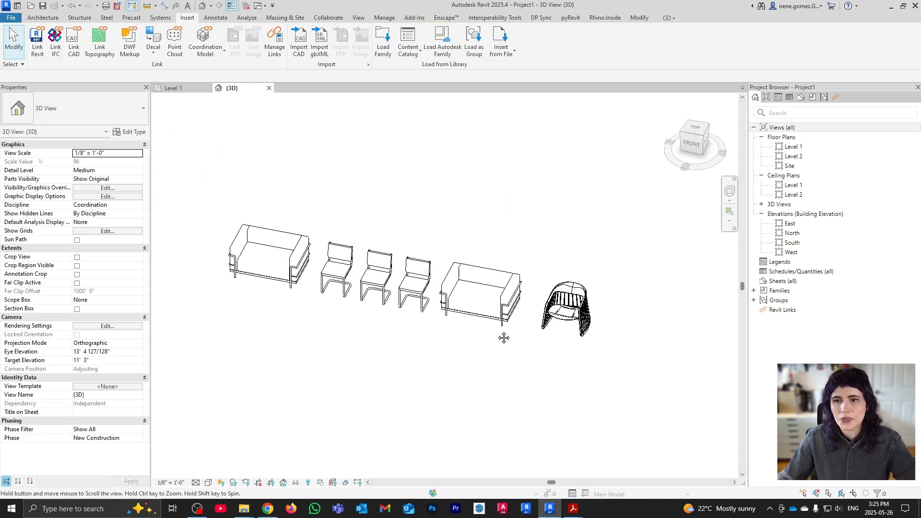
pyautogui.click(268, 508)
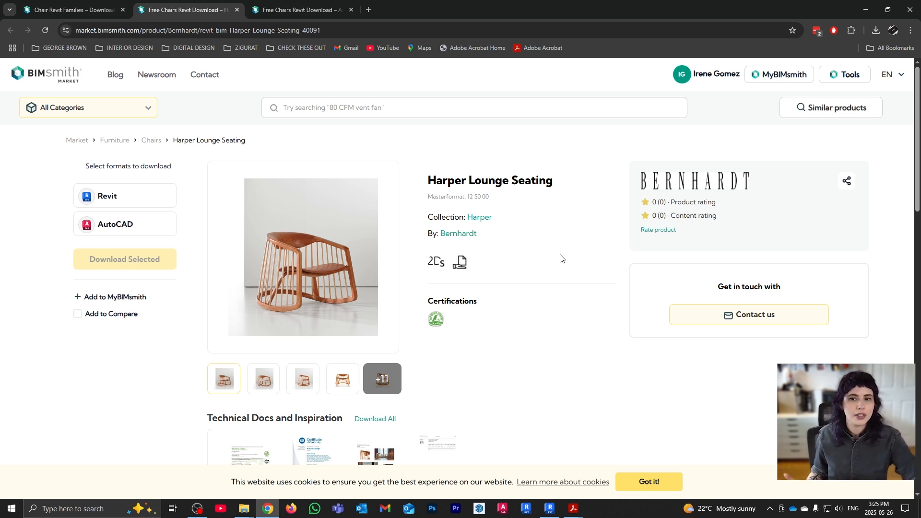
# Search the catalogue for 'vase' and scroll the results to find the Flower Vase
pyautogui.click(442, 110)
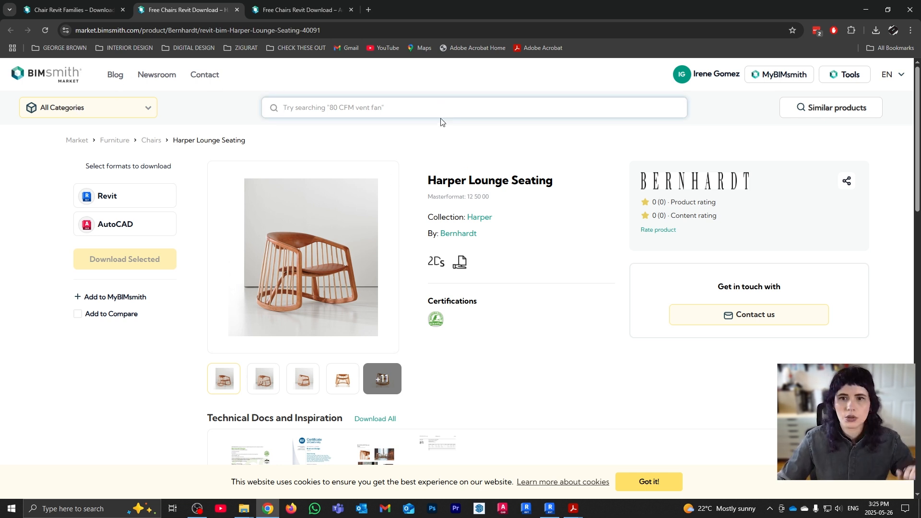
pyautogui.write('vase')
pyautogui.press('Return')
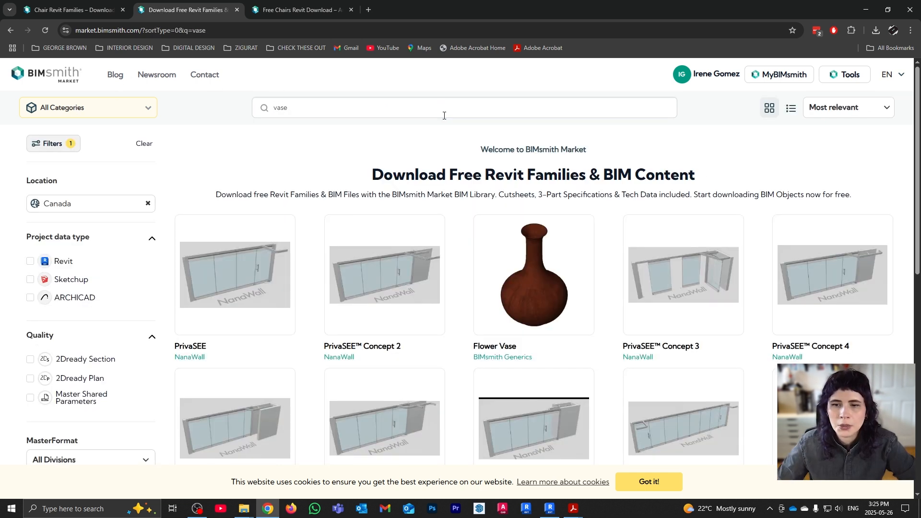
pyautogui.scroll(-1, 596, 250)
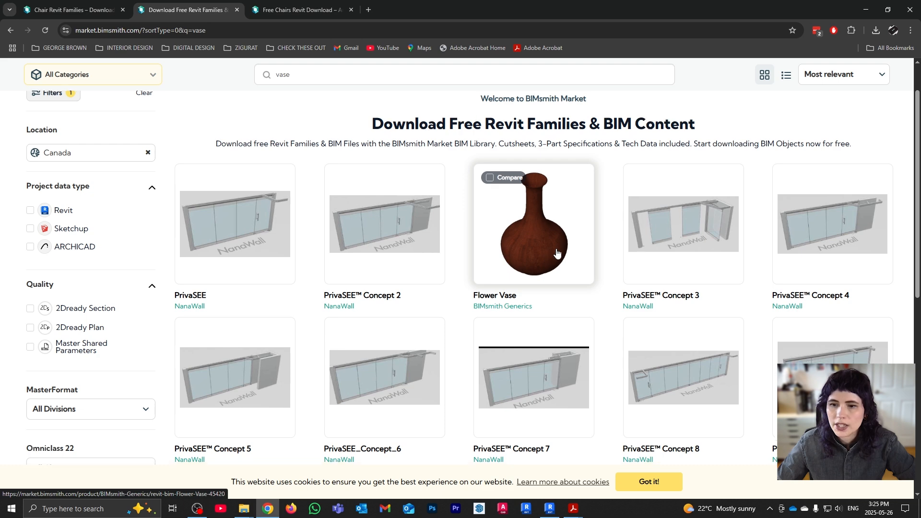
pyautogui.scroll(-5, 555, 254)
pyautogui.scroll(2, 554, 278)
pyautogui.scroll(4, 554, 278)
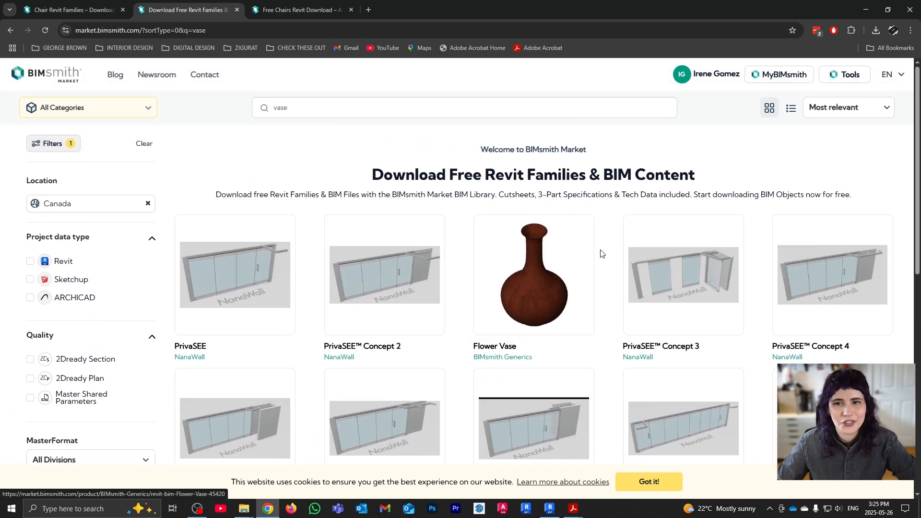
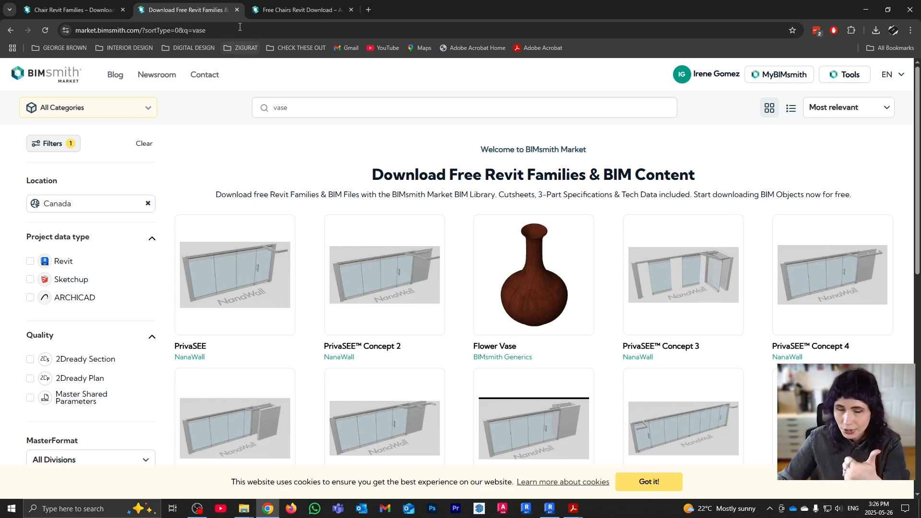
# Close the two extra BIMsmith tabs and run a Google search for 'bimobject'
pyautogui.click(237, 10)
pyautogui.click(237, 10)
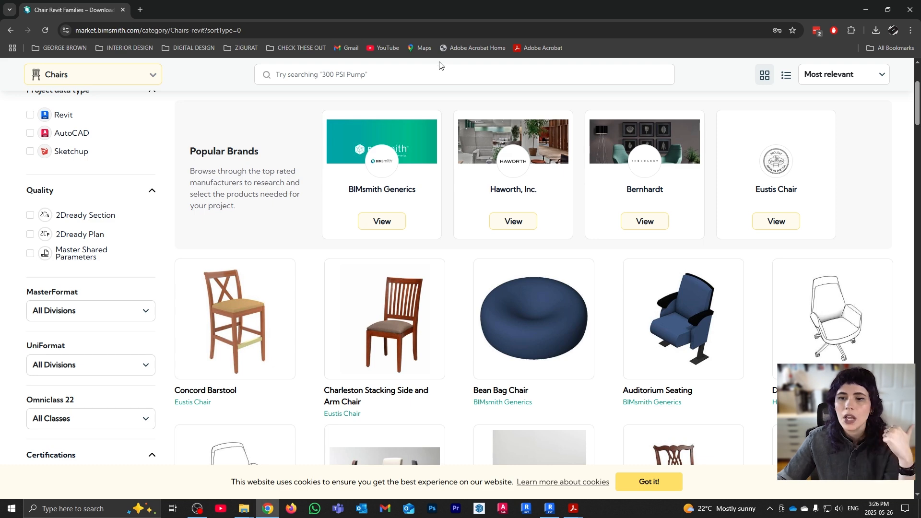
pyautogui.click(406, 26)
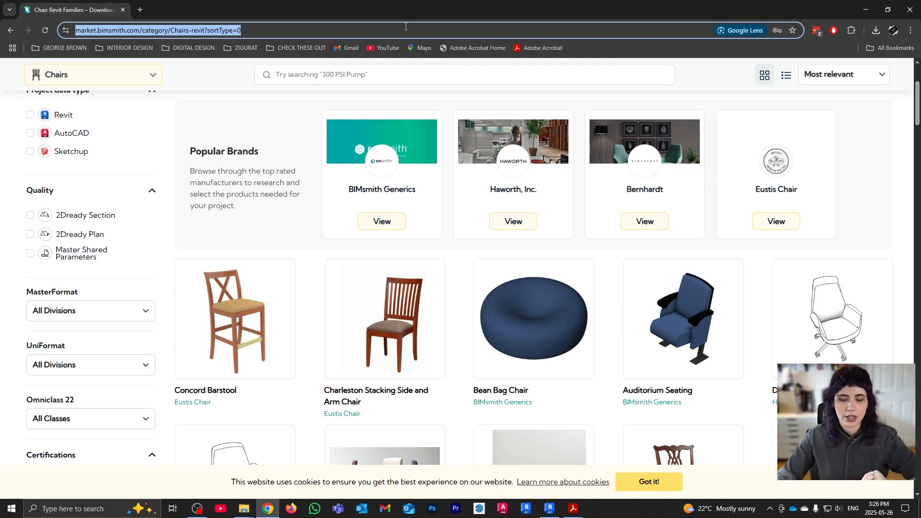
pyautogui.write('bimobject')
pyautogui.press('Return')
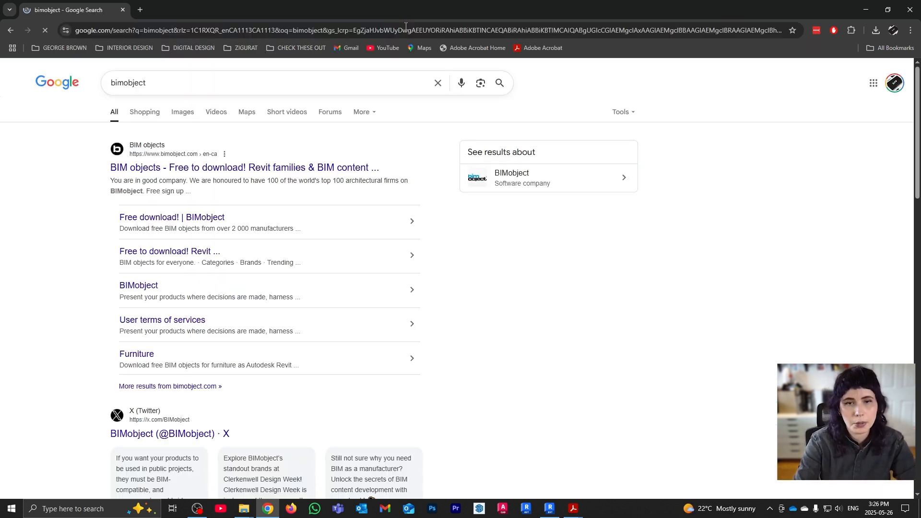
# Open BIMobject, accept all cookies, skip registration, and open the Furniture category
pyautogui.click(240, 167)
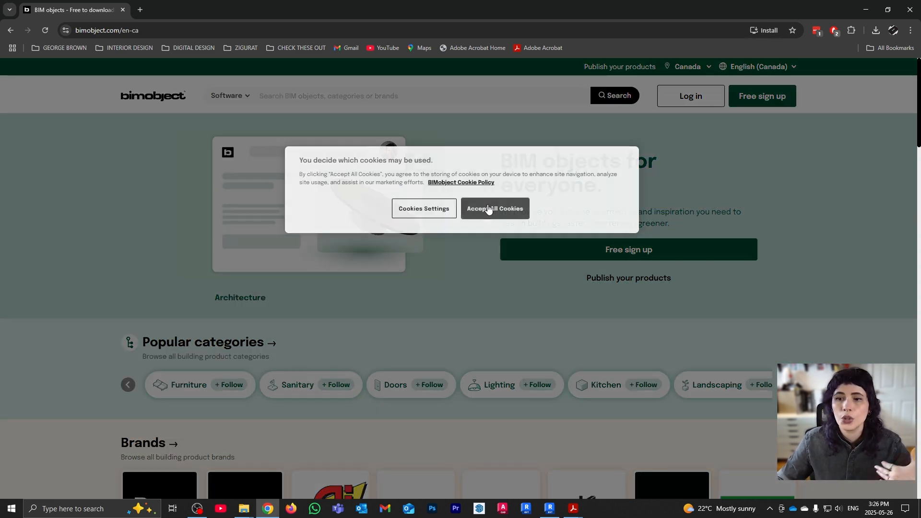
pyautogui.click(469, 208)
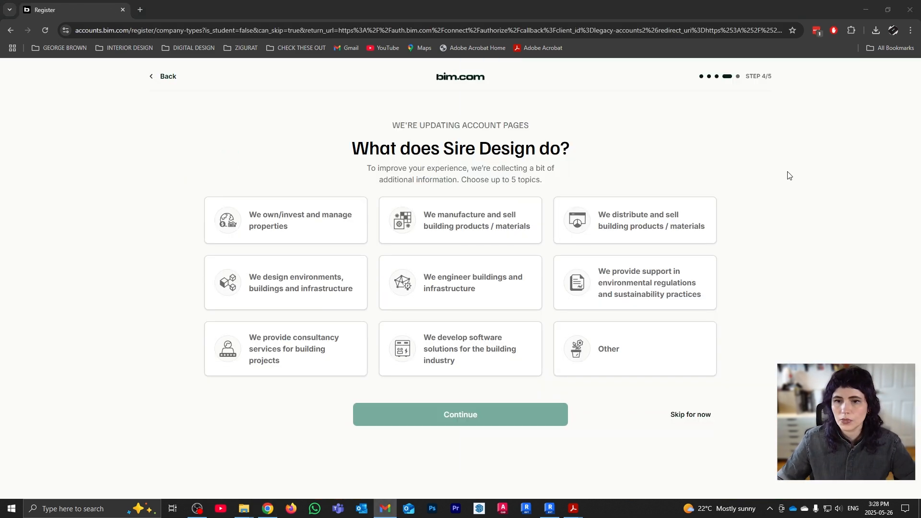
pyautogui.click(705, 416)
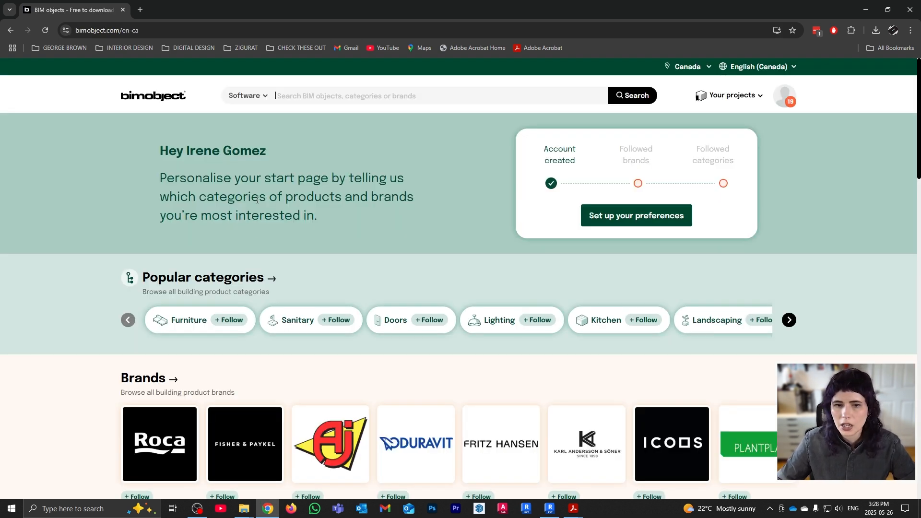
pyautogui.scroll(-3, 402, 233)
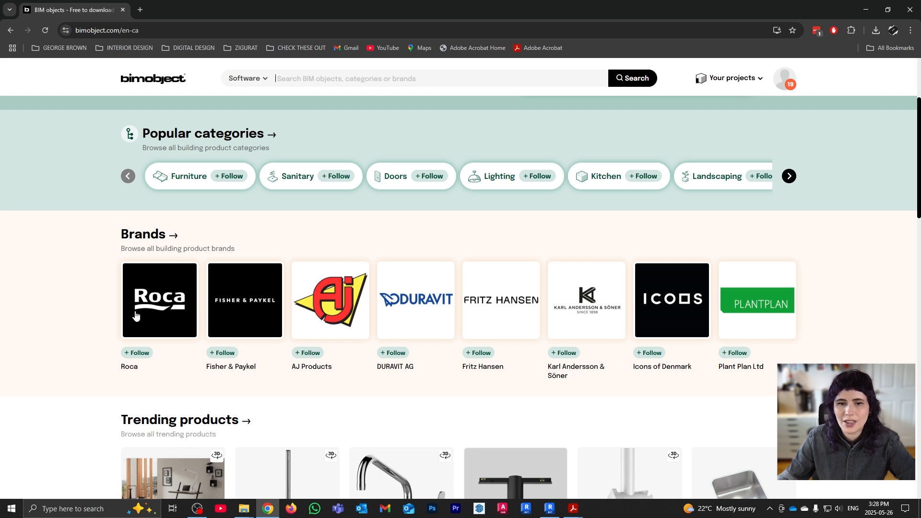
pyautogui.scroll(-4, 271, 307)
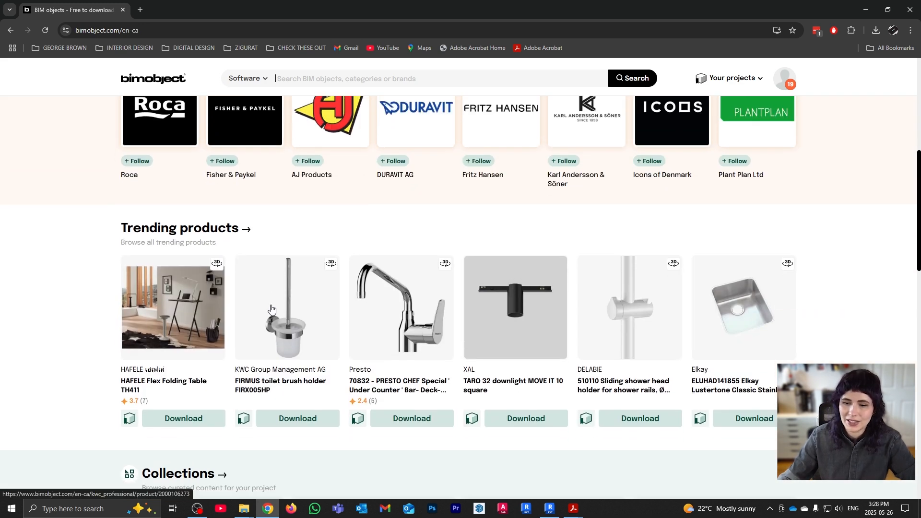
pyautogui.scroll(7, 470, 277)
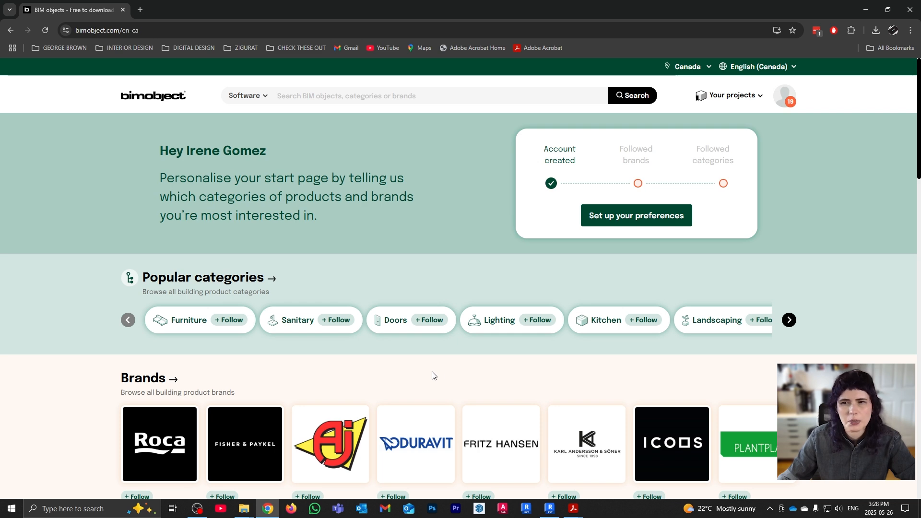
pyautogui.click(182, 322)
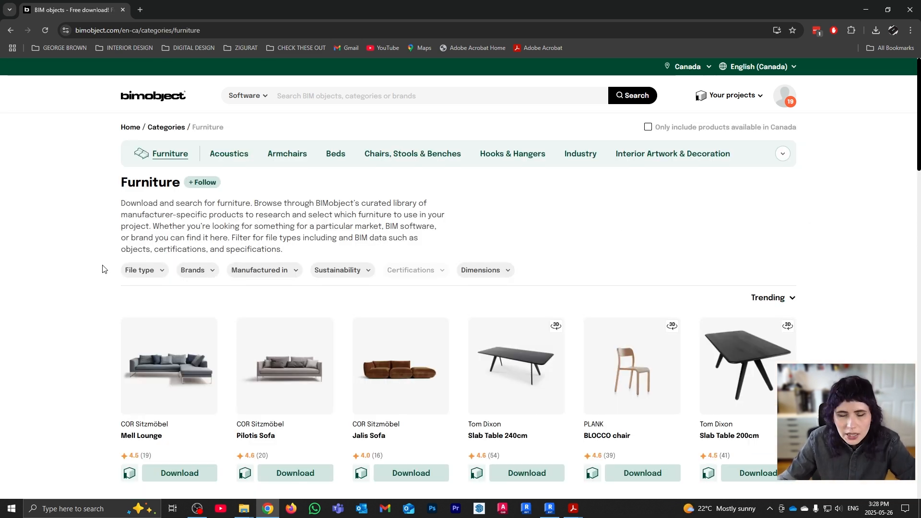
# Filter the furniture listing to Revit files only
pyautogui.click(143, 270)
pyautogui.click(135, 293)
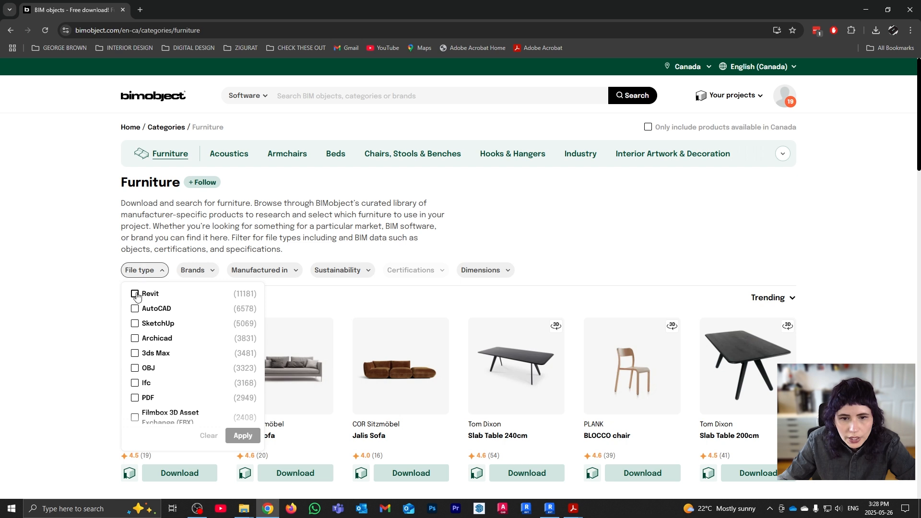
pyautogui.click(242, 435)
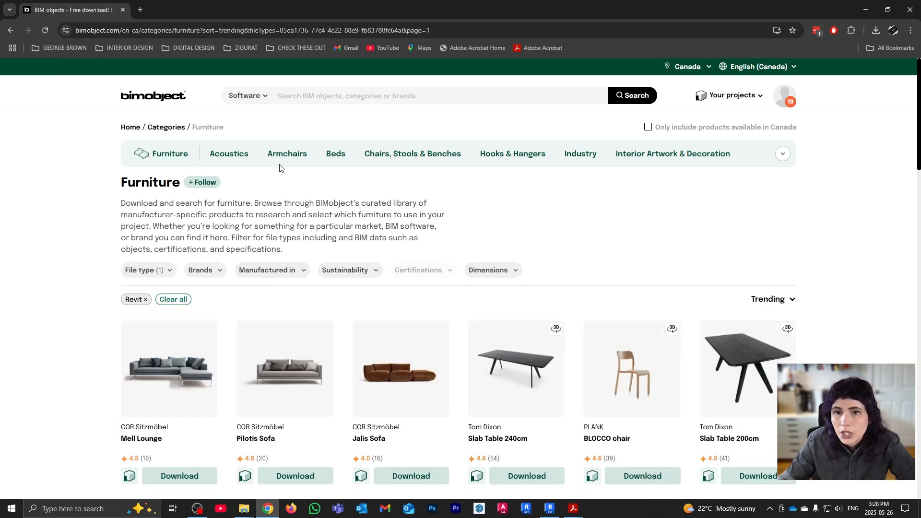
# Narrow to Armchairs and open the Obi armchair C060 product page
pyautogui.click(292, 157)
pyautogui.scroll(-2, 777, 249)
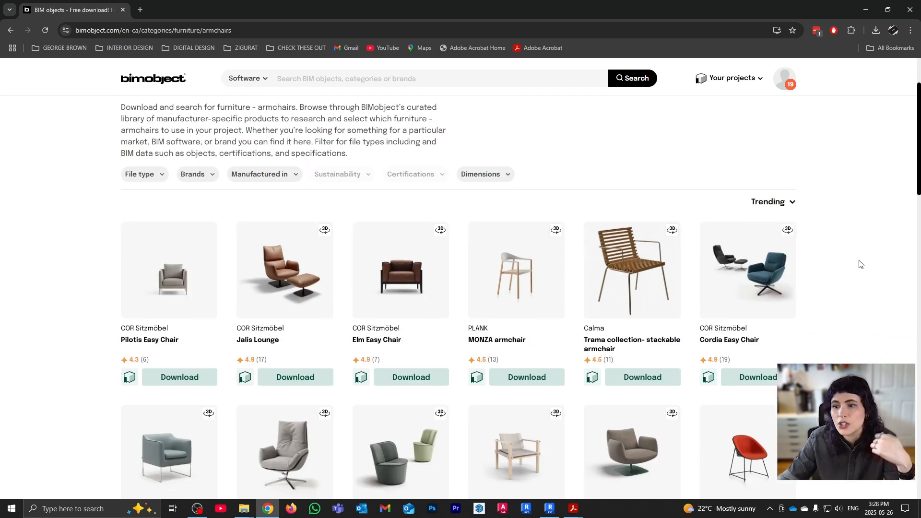
pyautogui.scroll(-3, 859, 264)
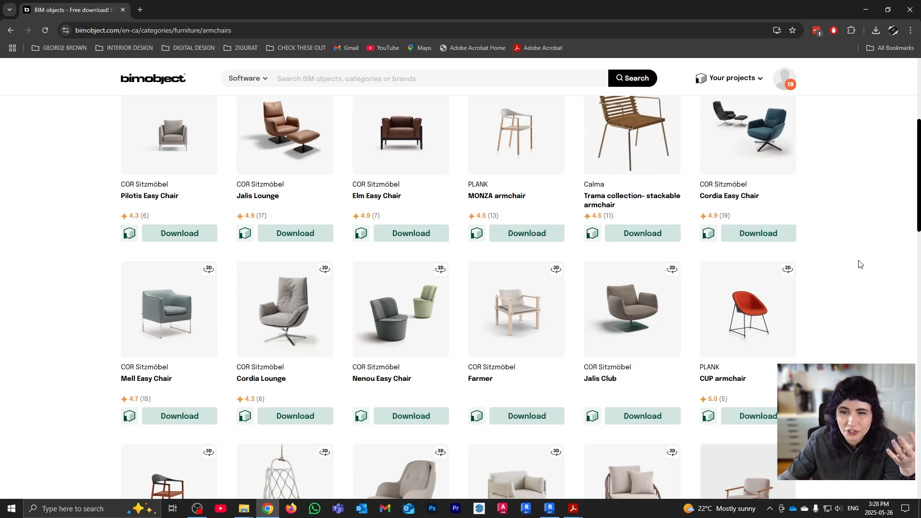
pyautogui.scroll(-2, 859, 264)
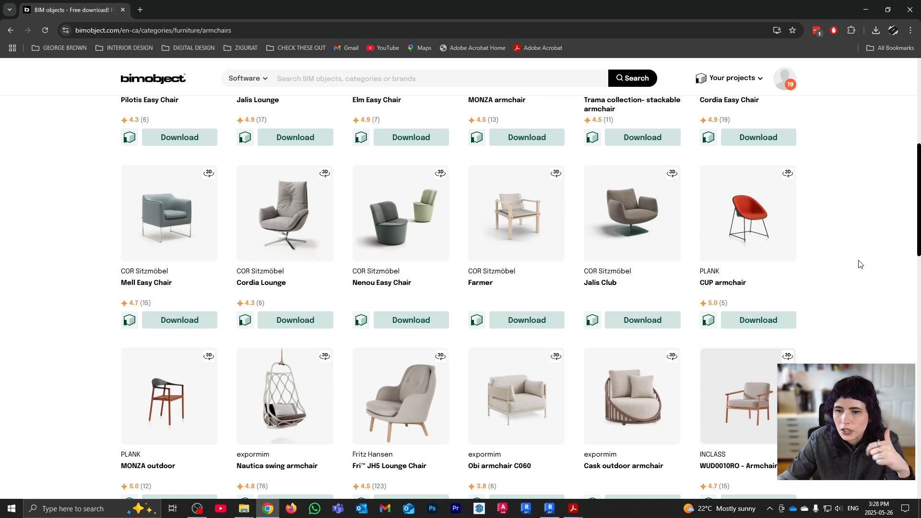
pyautogui.scroll(-1, 859, 264)
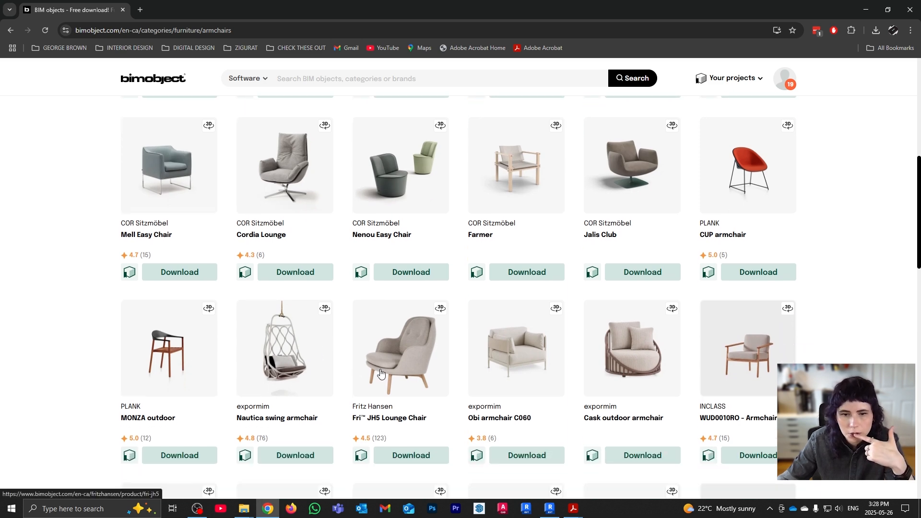
pyautogui.click(516, 358)
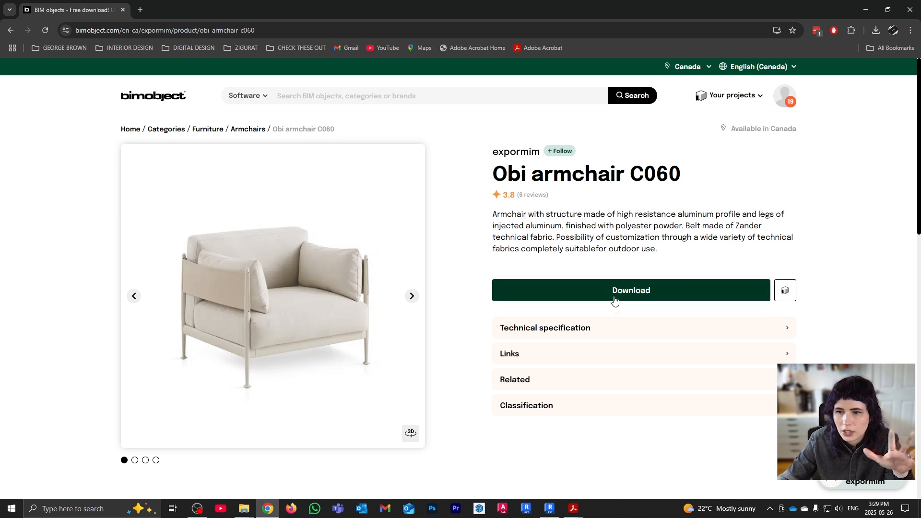
# Download only the Revit file EXPORMIM_OBI_ARMCHAIR_C060.rfa for the Obi armchair C060
pyautogui.click(616, 295)
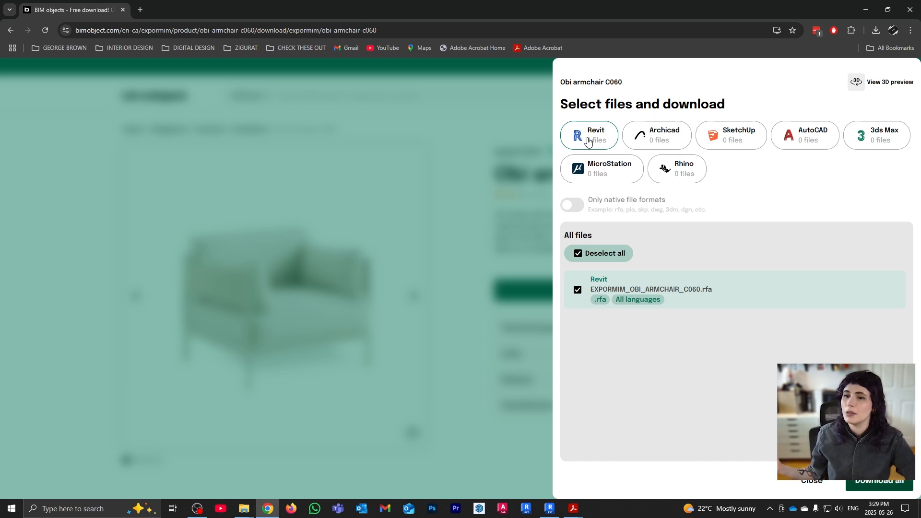
pyautogui.click(589, 139)
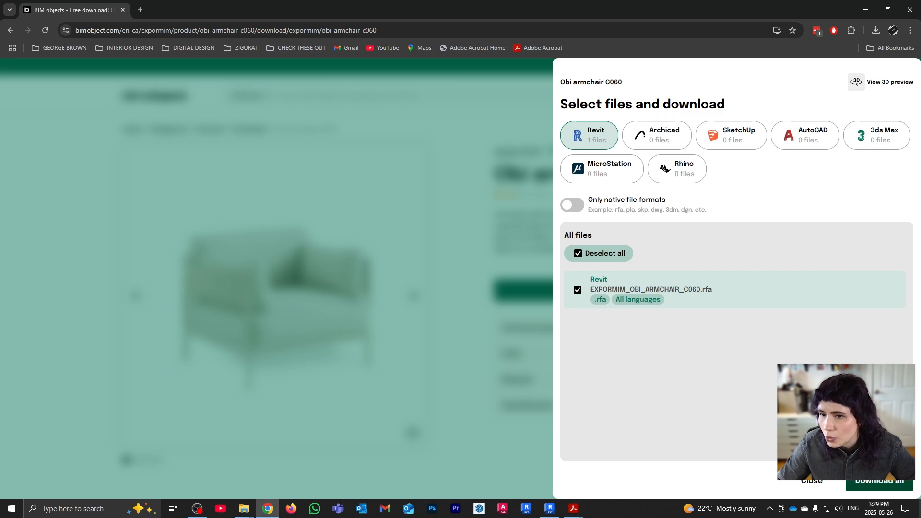
pyautogui.click(894, 481)
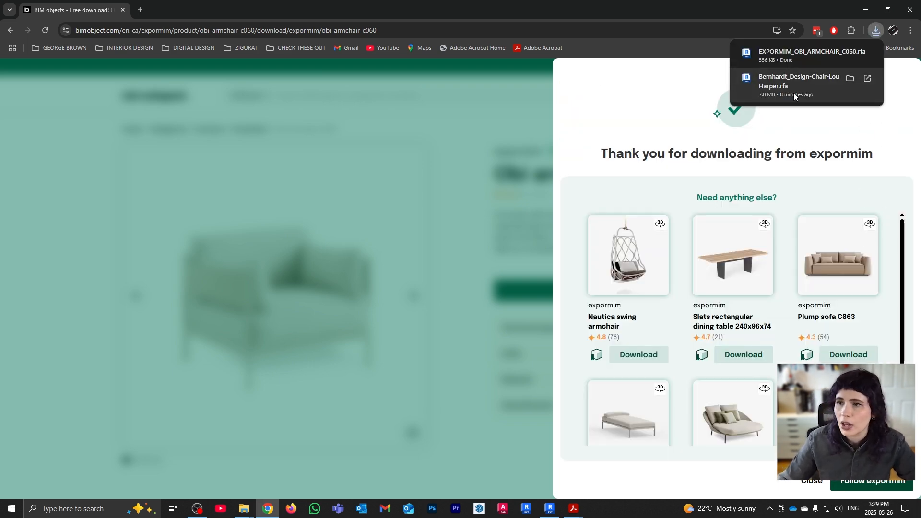
# Show the downloaded .rfa in the Downloads (G:) folder, refresh the listing, and return to Revit
pyautogui.click(848, 53)
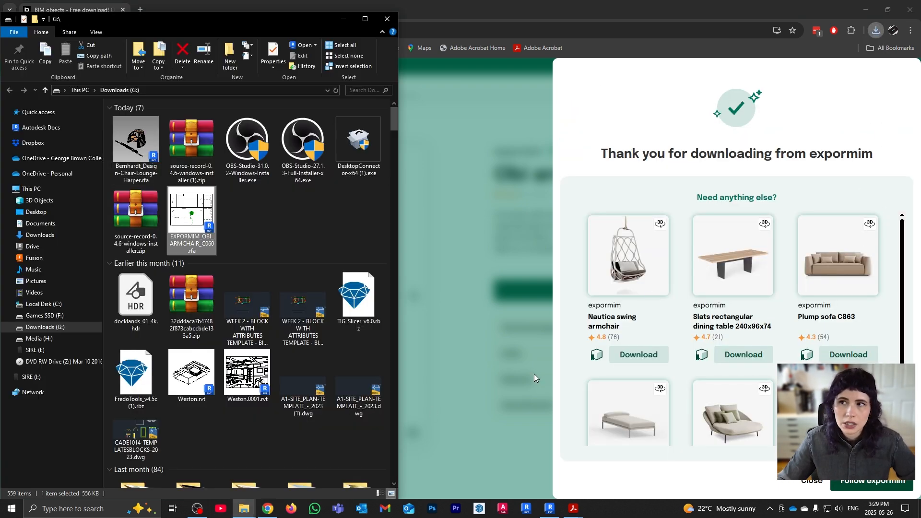
pyautogui.click(336, 90)
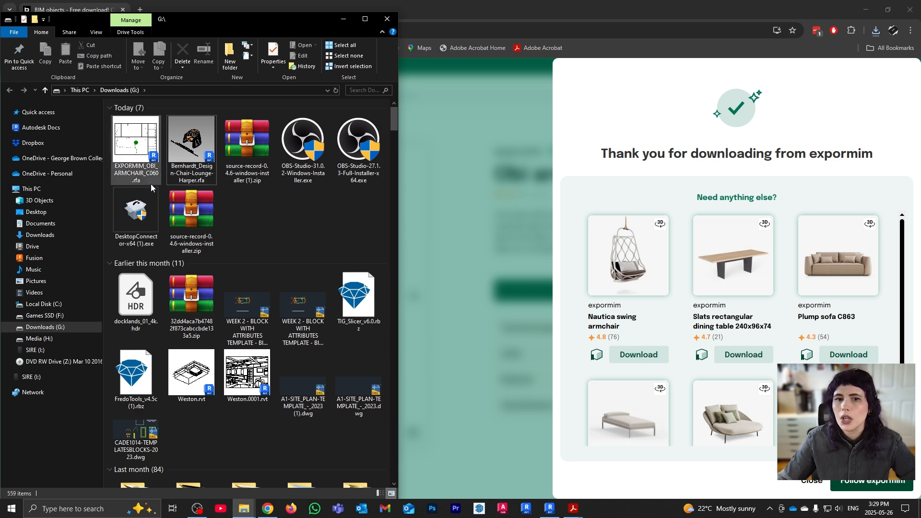
pyautogui.click(549, 509)
# Drag EXPORMIM_OBI_ARMCHAIR_C060.rfa into the 3D view and place one armchair right of the row
pyautogui.moveTo(245, 509)
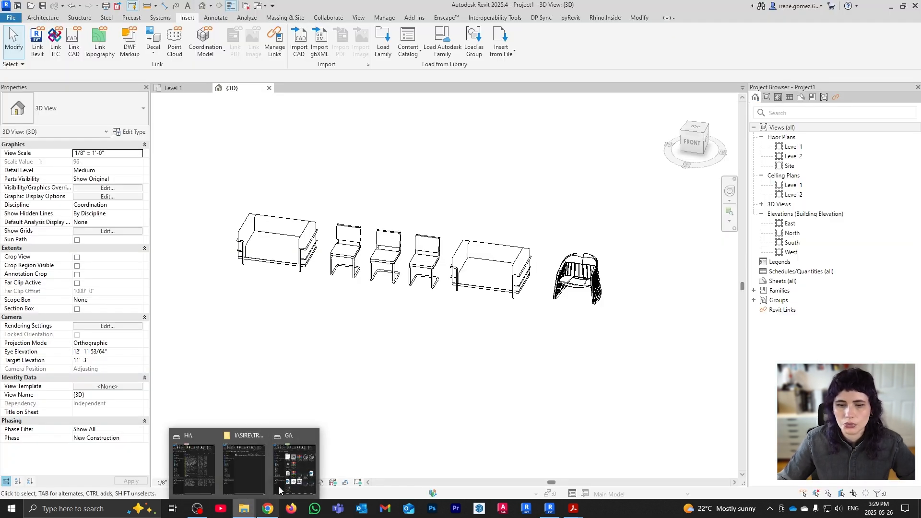
pyautogui.click(300, 466)
pyautogui.moveTo(127, 135); pyautogui.dragTo(658, 322)
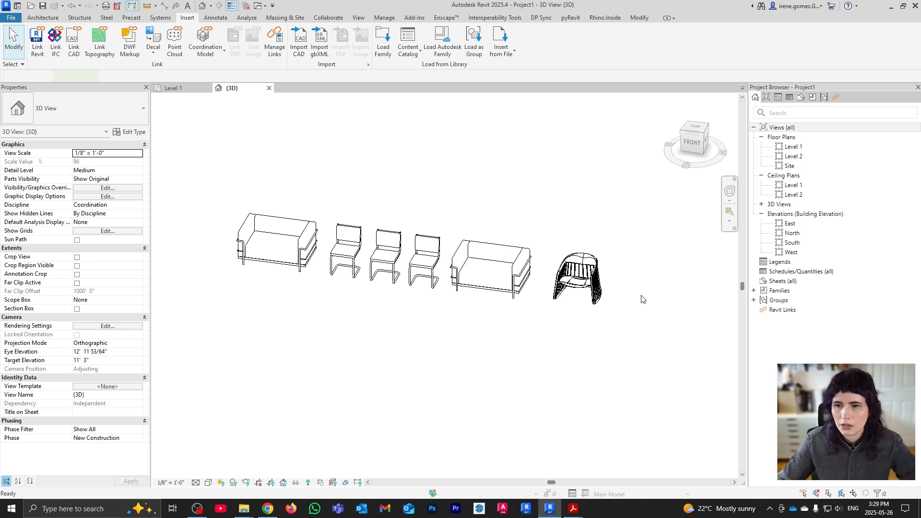
pyautogui.click(651, 306)
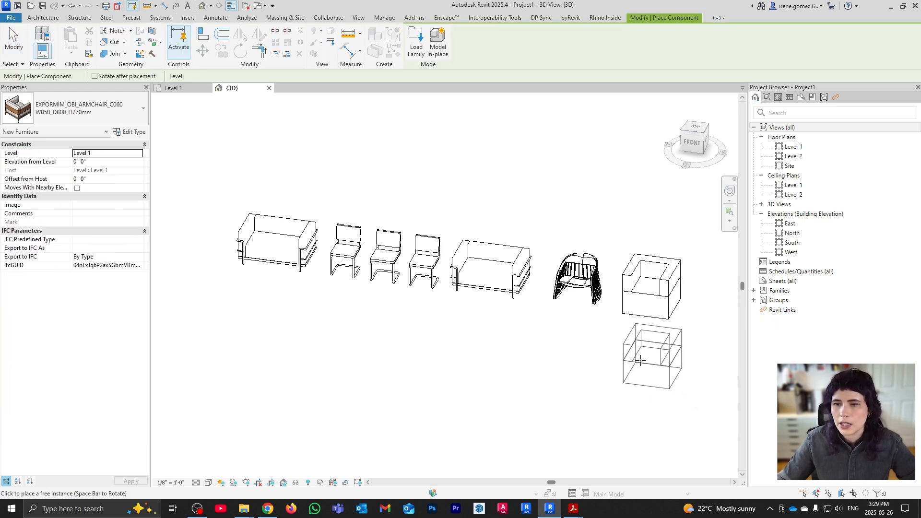
pyautogui.press('Escape')
pyautogui.press('Escape')
pyautogui.moveTo(679, 334); pyautogui.dragTo(597, 349, button='middle')
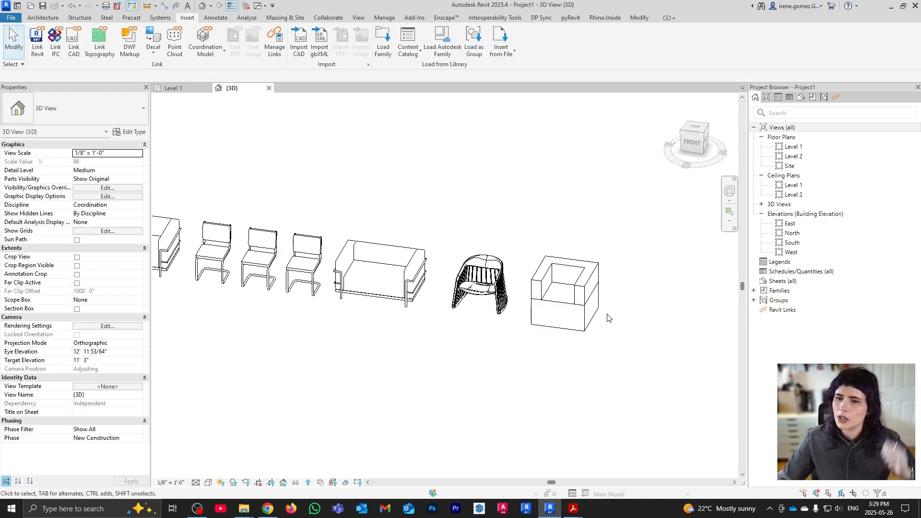
pyautogui.scroll(2, 598, 312)
pyautogui.scroll(3, 599, 312)
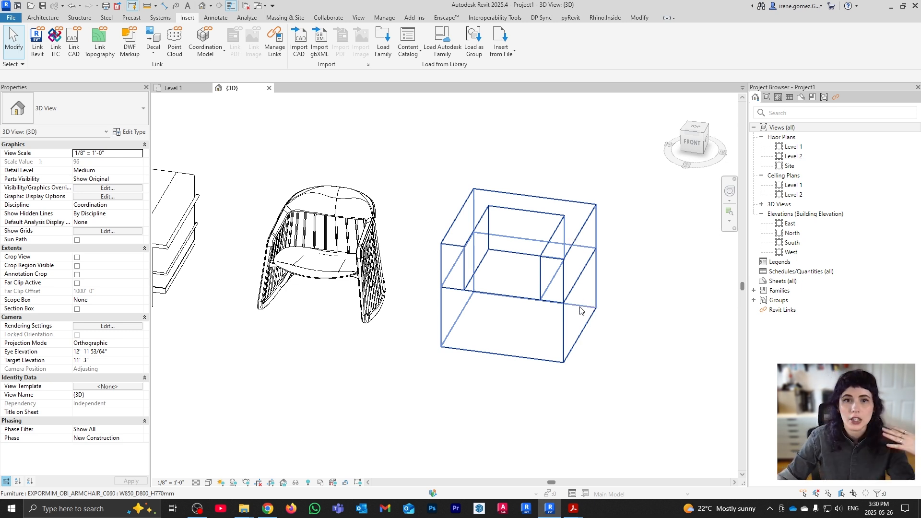
# Switch the 3D view from Coarse to Fine detail, orbit, and select the new armchair
pyautogui.click(196, 484)
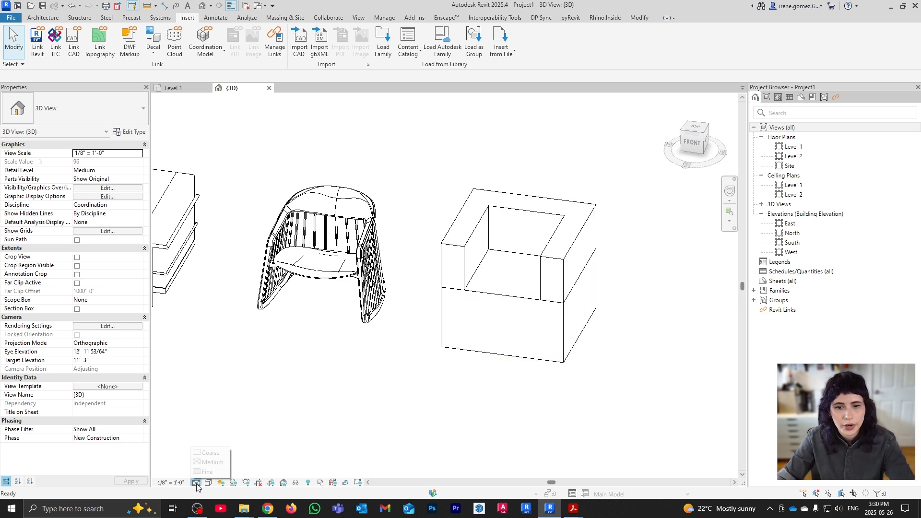
pyautogui.click(217, 455)
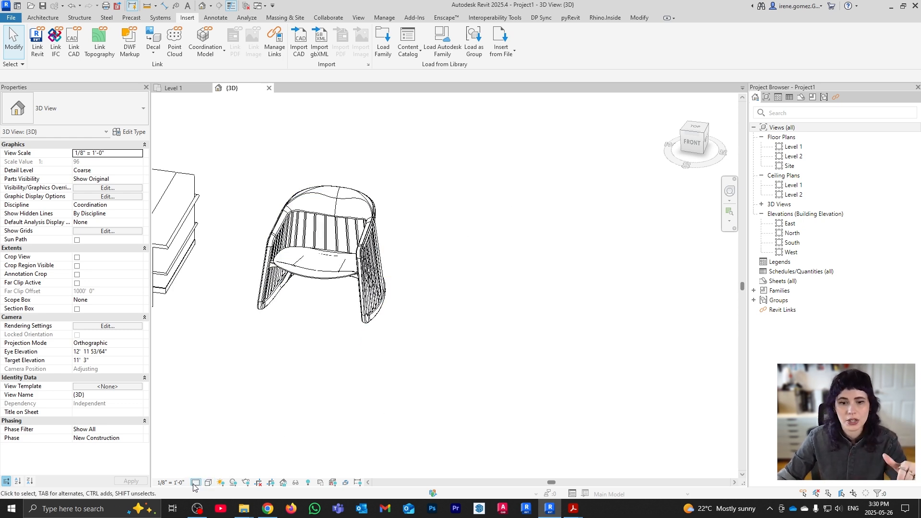
pyautogui.click(195, 482)
pyautogui.click(217, 474)
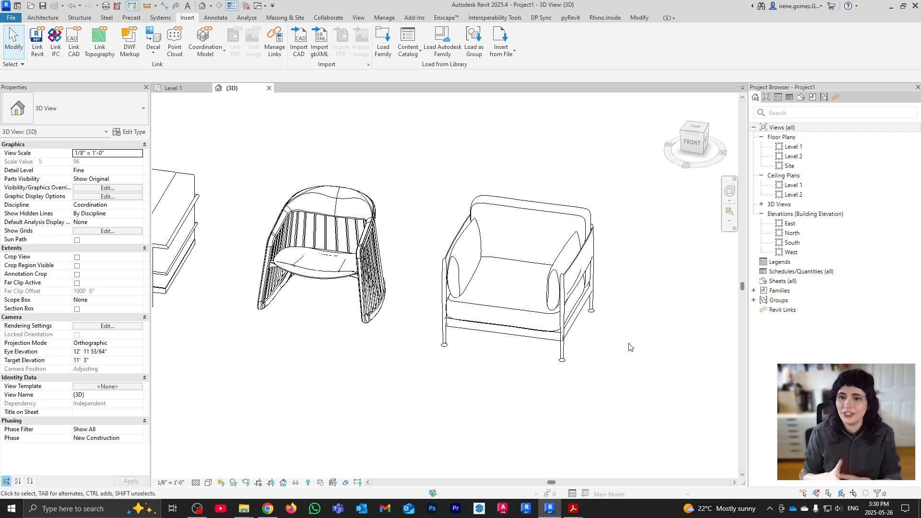
pyautogui.keyDown('shift'); pyautogui.moveTo(633, 366); pyautogui.dragTo(541, 287, button='middle'); pyautogui.keyUp('shift')
pyautogui.click(540, 288)
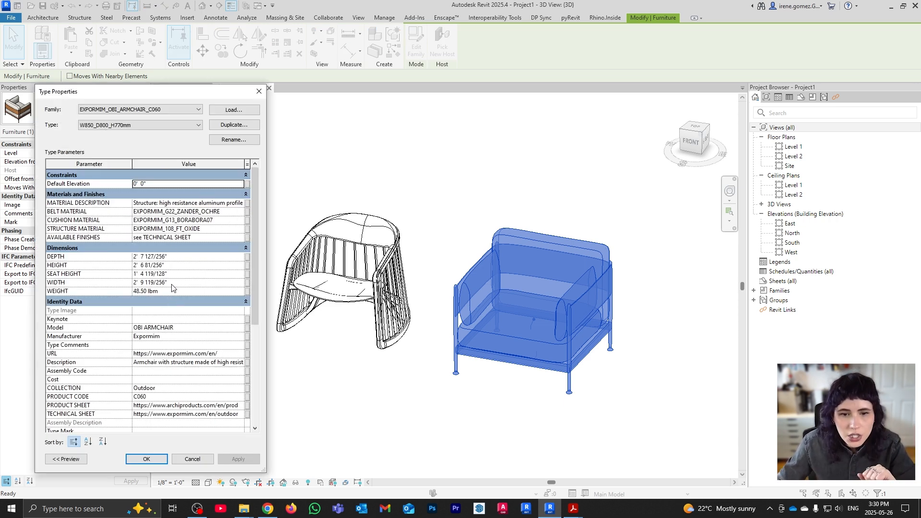
# Set the Obi armchair type WIDTH to 4', apply, and reopen Type Properties to verify
pyautogui.click(178, 283)
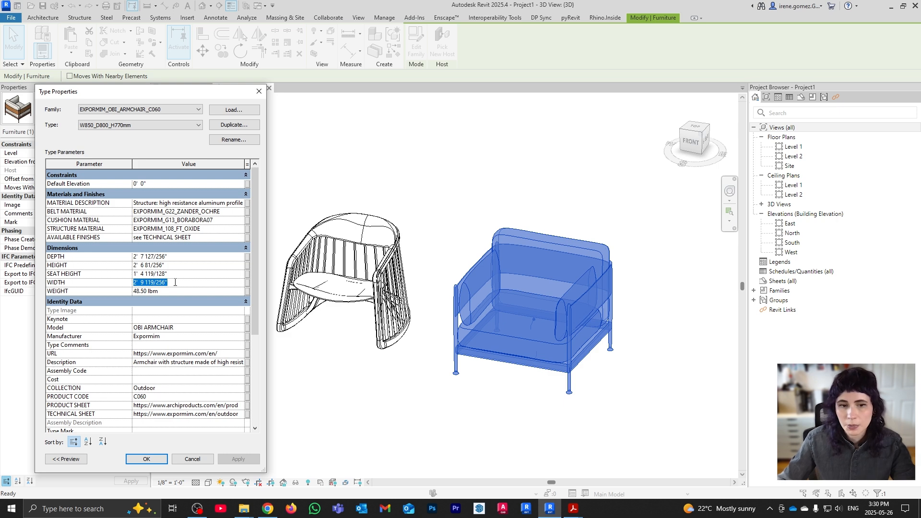
pyautogui.write("4'")
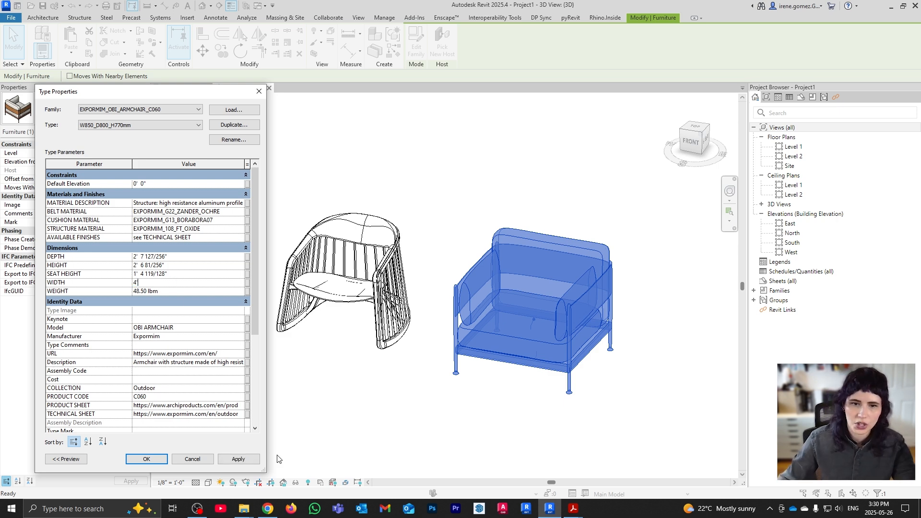
pyautogui.click(239, 461)
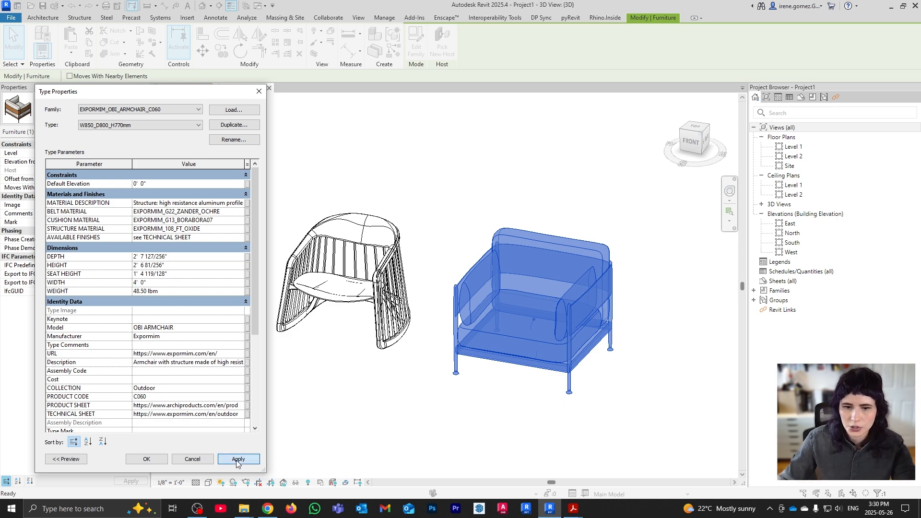
pyautogui.click(146, 459)
pyautogui.click(128, 132)
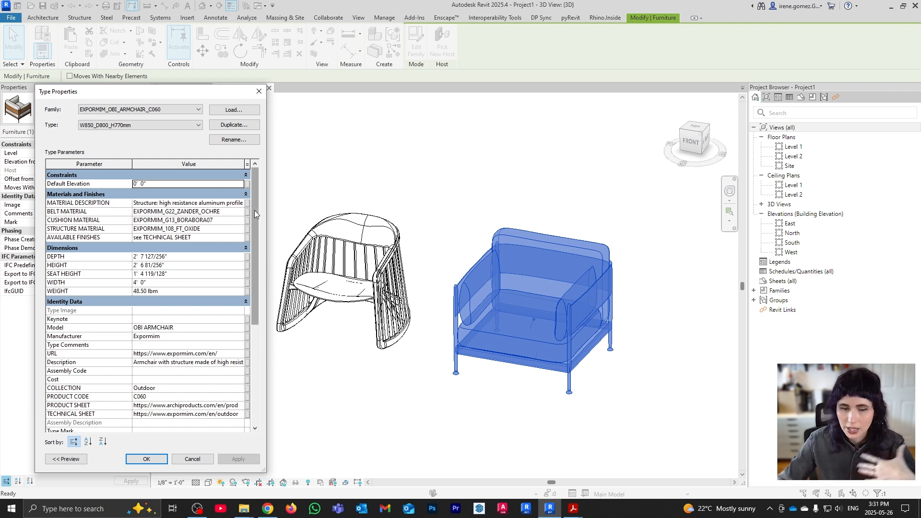
pyautogui.click(259, 90)
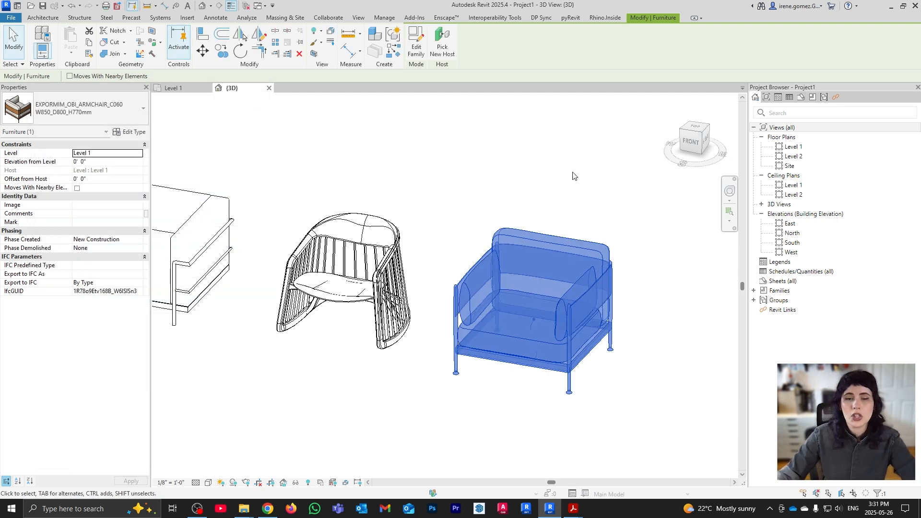
# Deselect the armchair, zoom to review the furniture row, then switch to Chrome's Obi armchair page
pyautogui.click(523, 199)
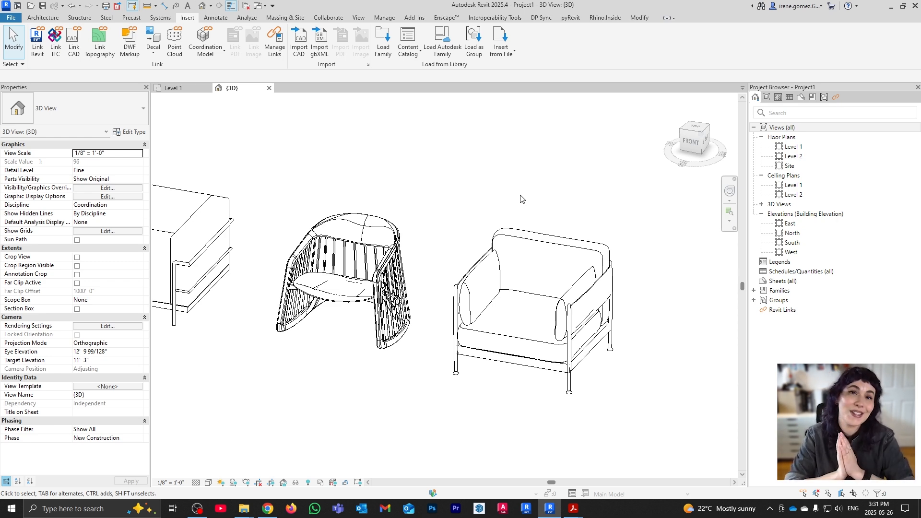
pyautogui.scroll(-5, 523, 257)
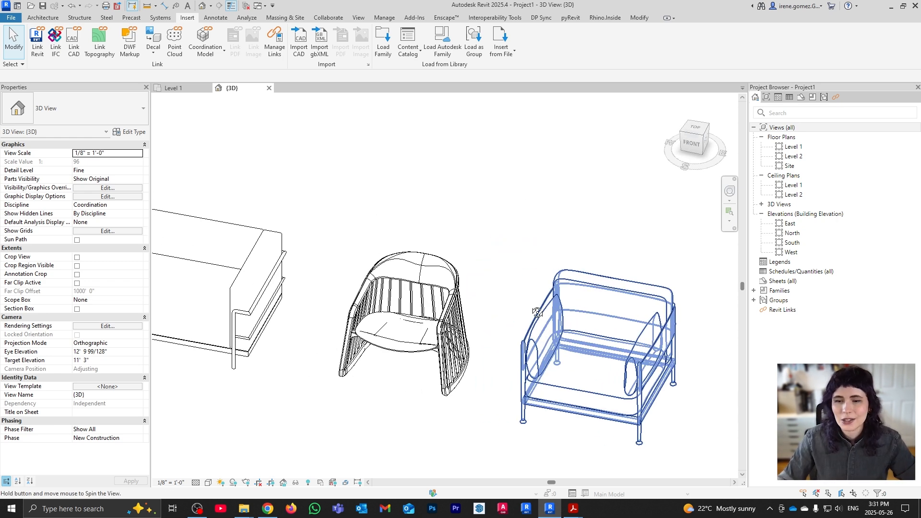
pyautogui.scroll(-5, 486, 265)
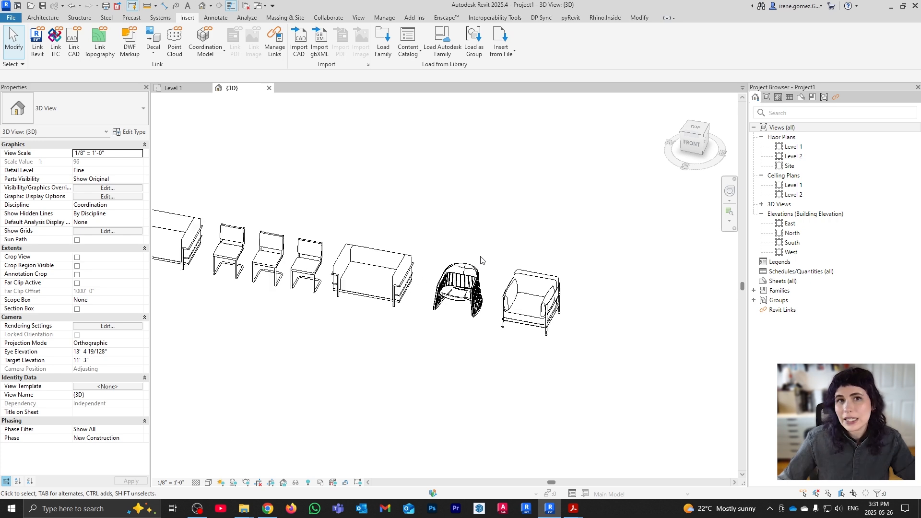
pyautogui.scroll(4, 425, 287)
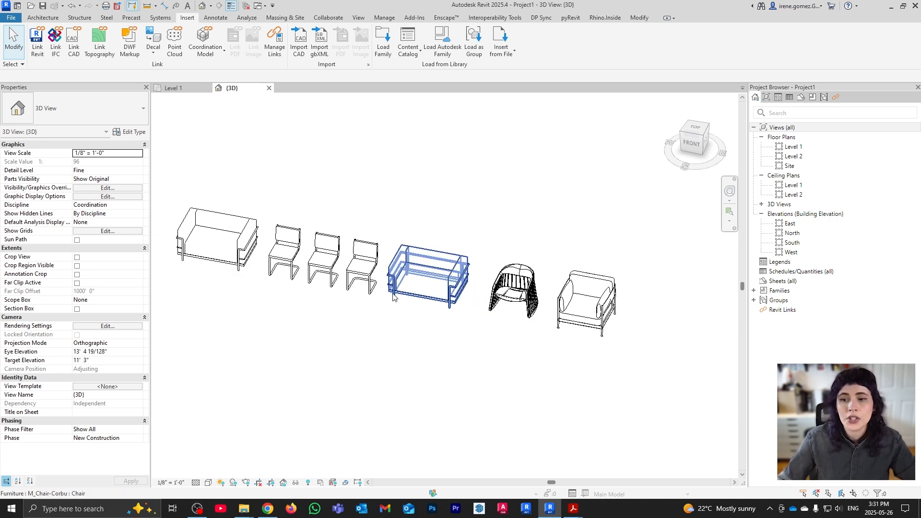
pyautogui.scroll(1, 426, 287)
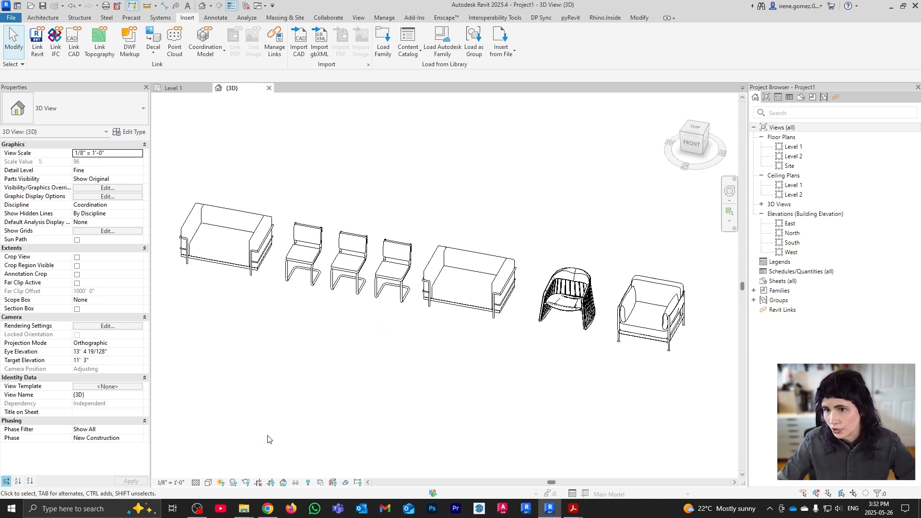
pyautogui.click(268, 508)
# Dismiss the download thank-you panel and search the web for 'revitcity'
pyautogui.click(528, 244)
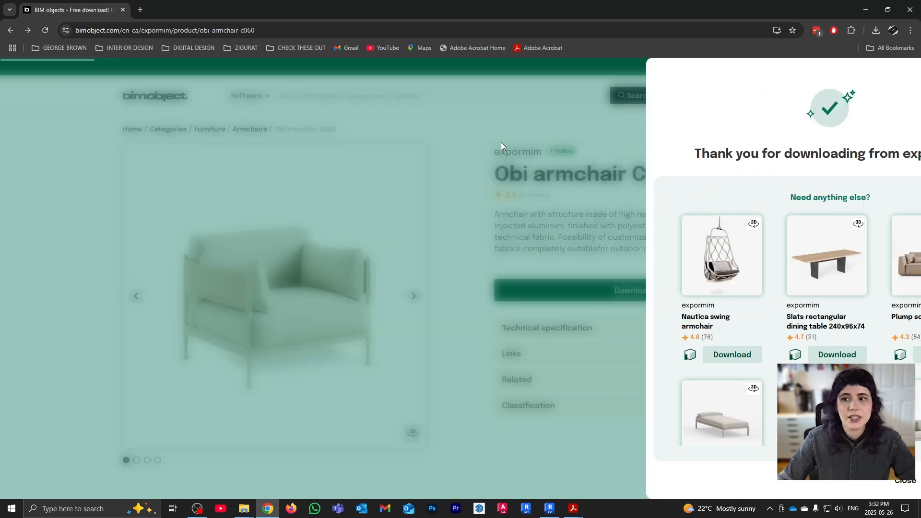
pyautogui.click(273, 27)
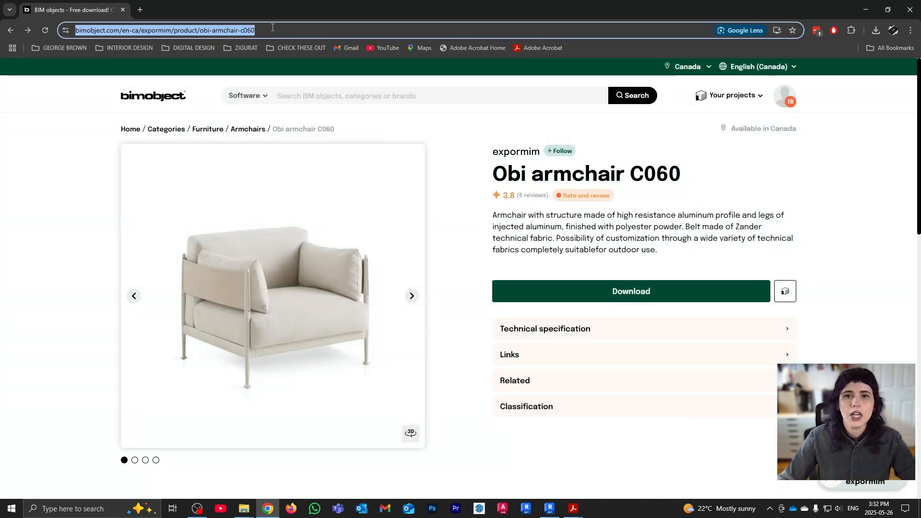
pyautogui.write('revitcity')
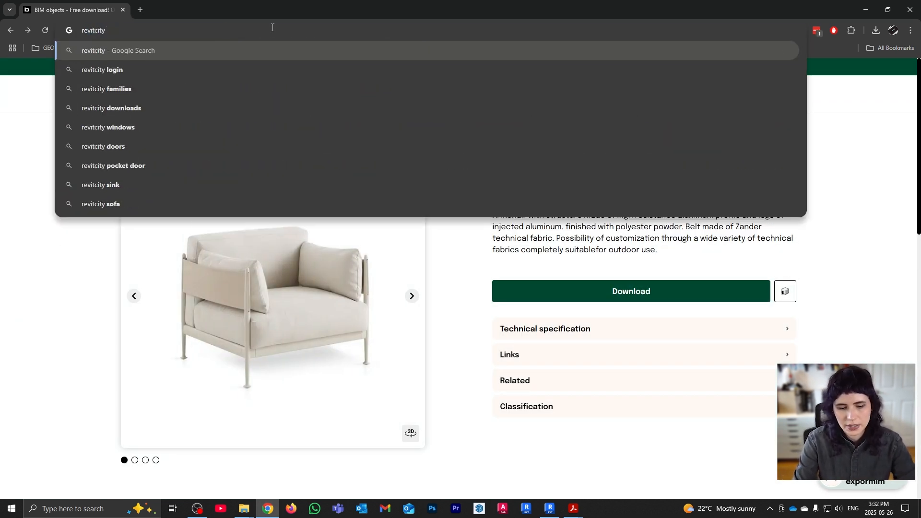
pyautogui.press('Return')
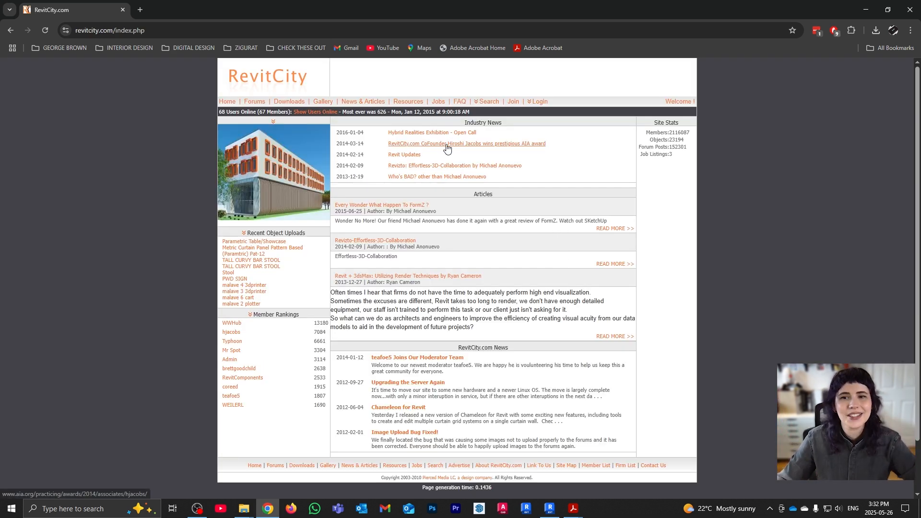
# Log in to RevitCity, go to the Downloads page, and decline saving the password
pyautogui.click(544, 103)
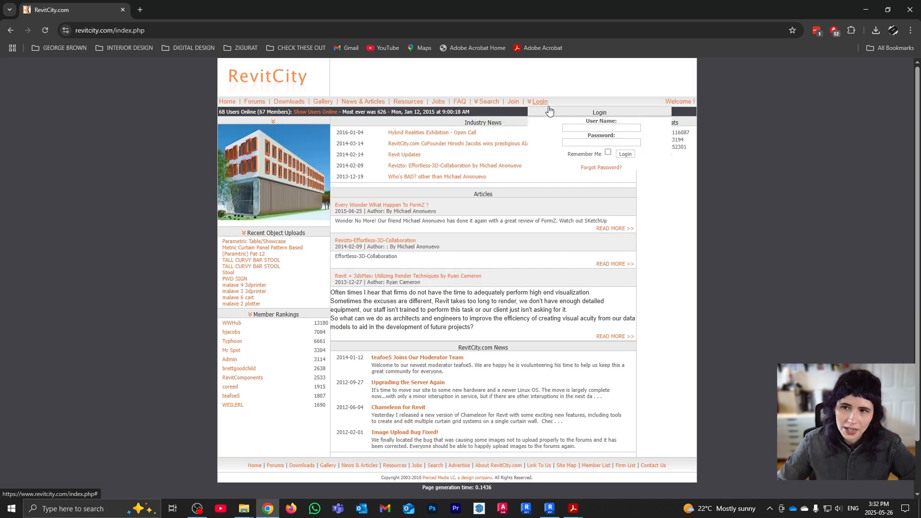
pyautogui.click(625, 154)
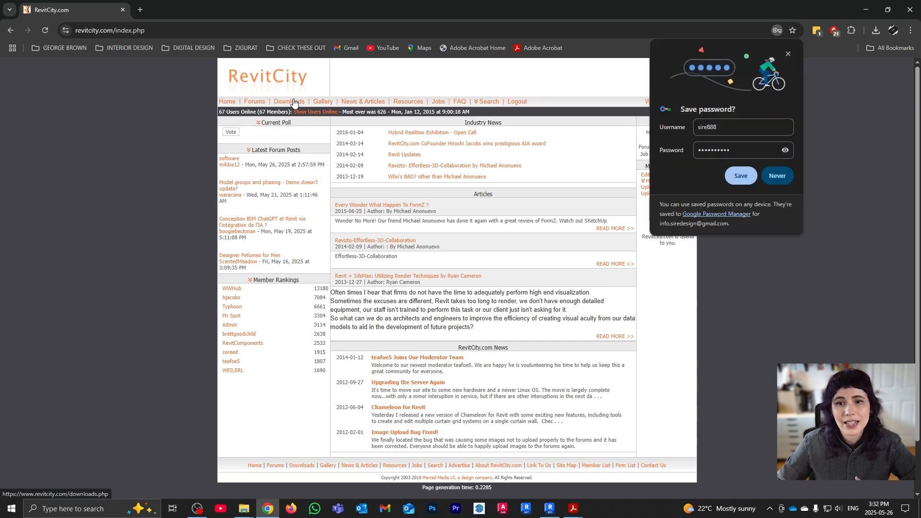
pyautogui.click(292, 103)
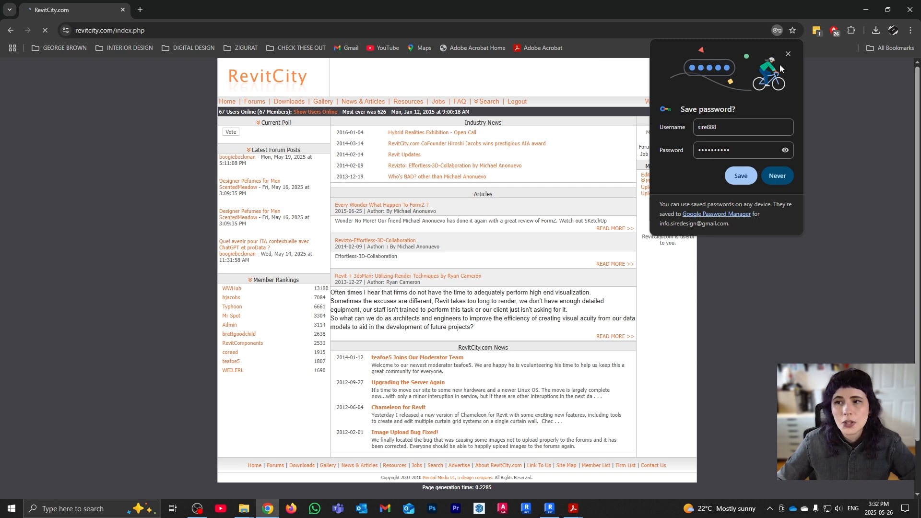
pyautogui.click(787, 54)
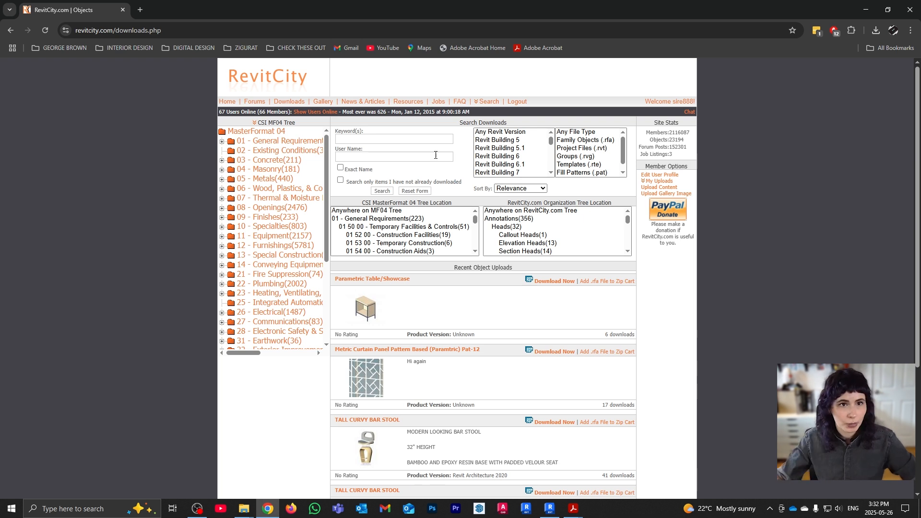
# Search RevitCity for 'vase' and download Vase_with_Flowerstulips_3321.rfa (Vase with Flowers(tulips))
pyautogui.click(355, 138)
pyautogui.write('vase')
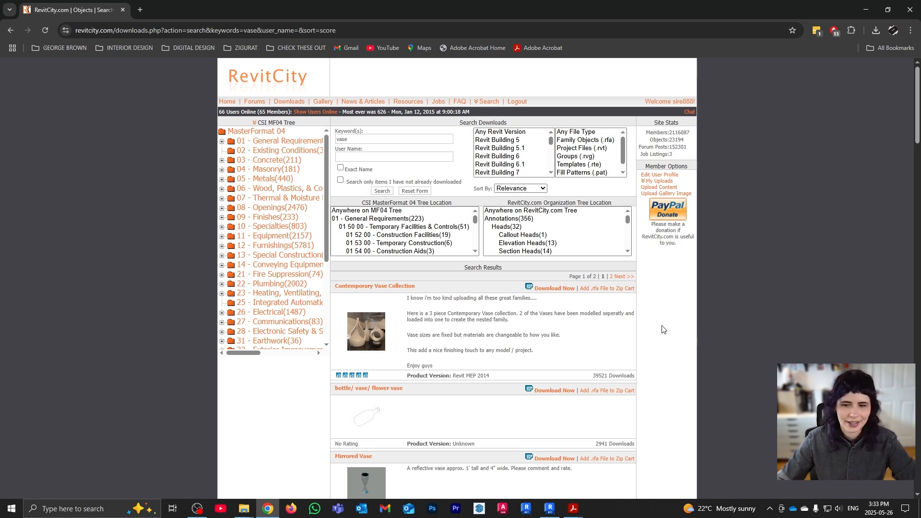
pyautogui.scroll(-3, 663, 330)
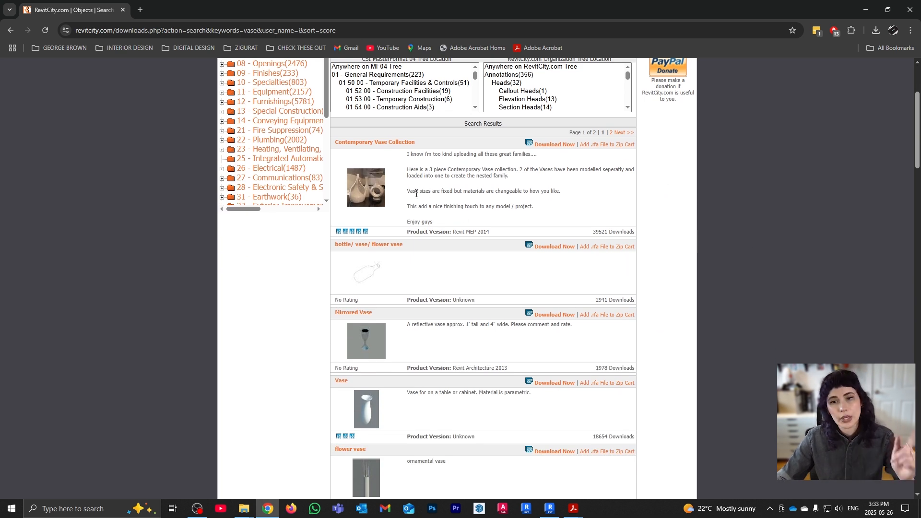
pyautogui.scroll(-6, 412, 192)
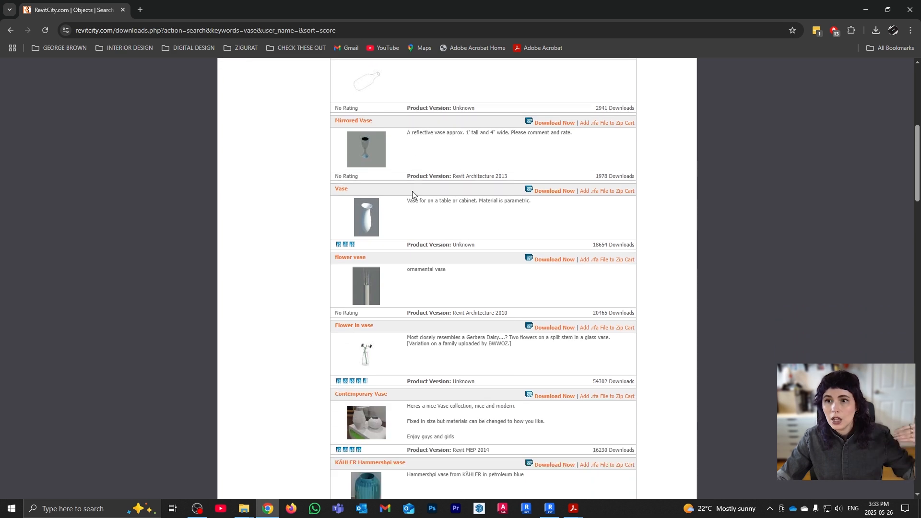
pyautogui.scroll(-4, 376, 254)
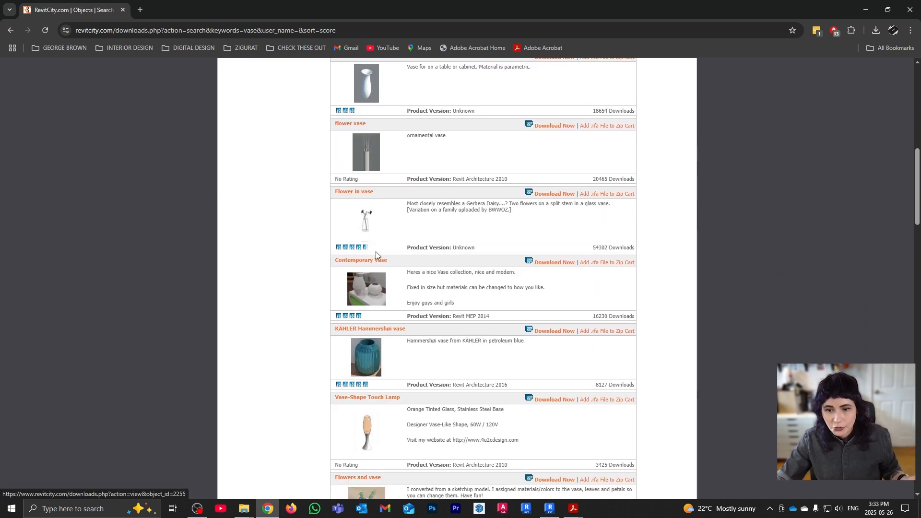
pyautogui.scroll(-8, 488, 235)
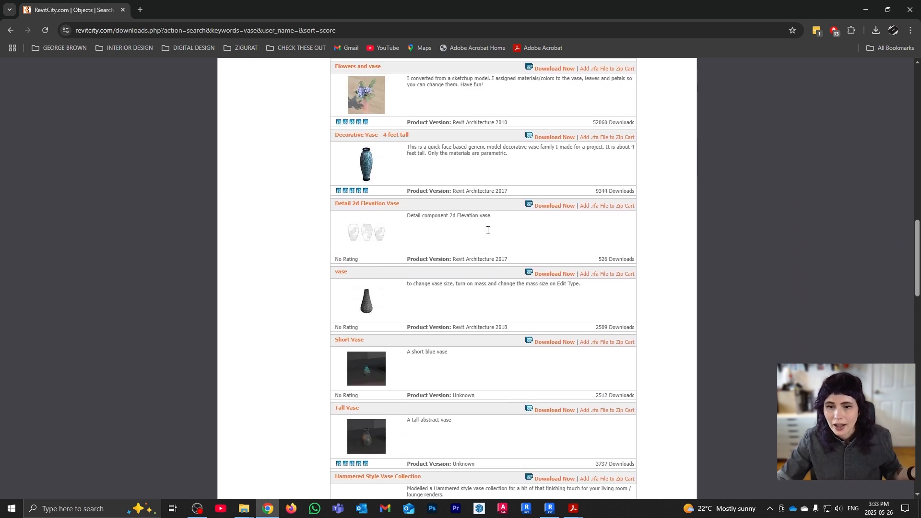
pyautogui.scroll(-4, 486, 232)
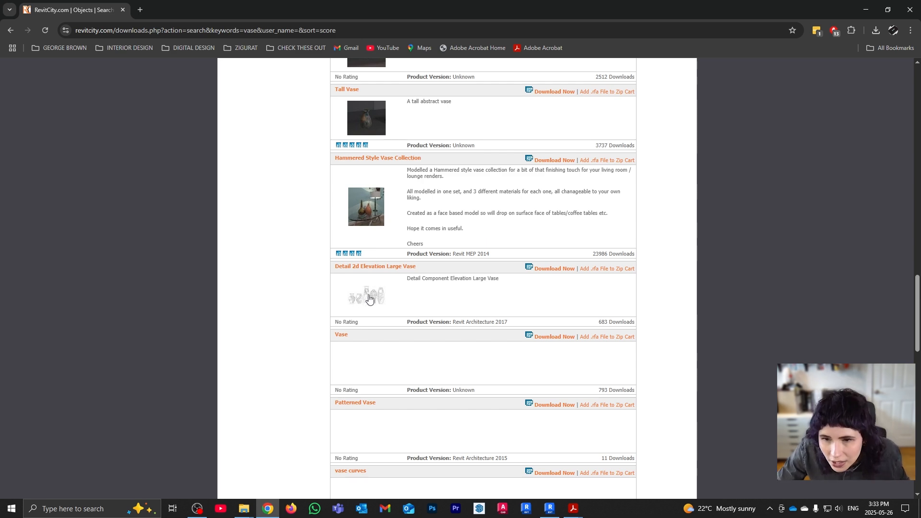
pyautogui.scroll(-10, 388, 290)
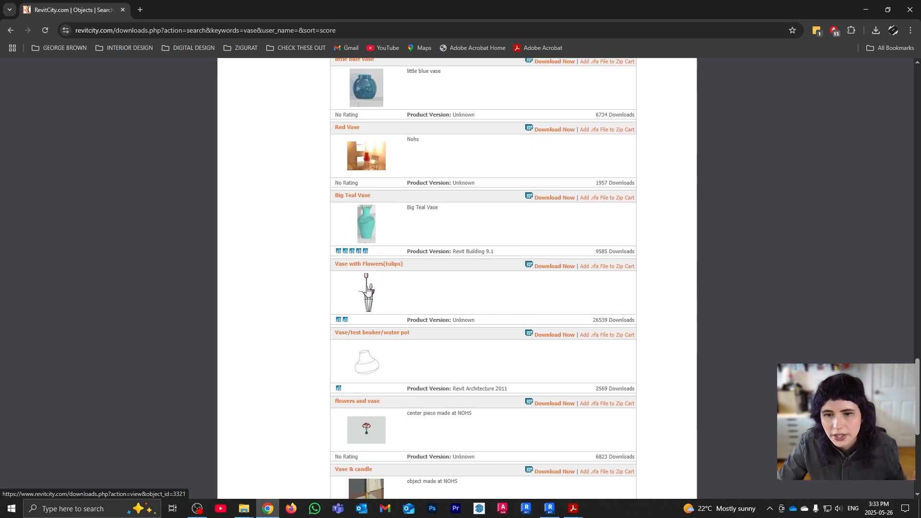
pyautogui.scroll(-2, 367, 289)
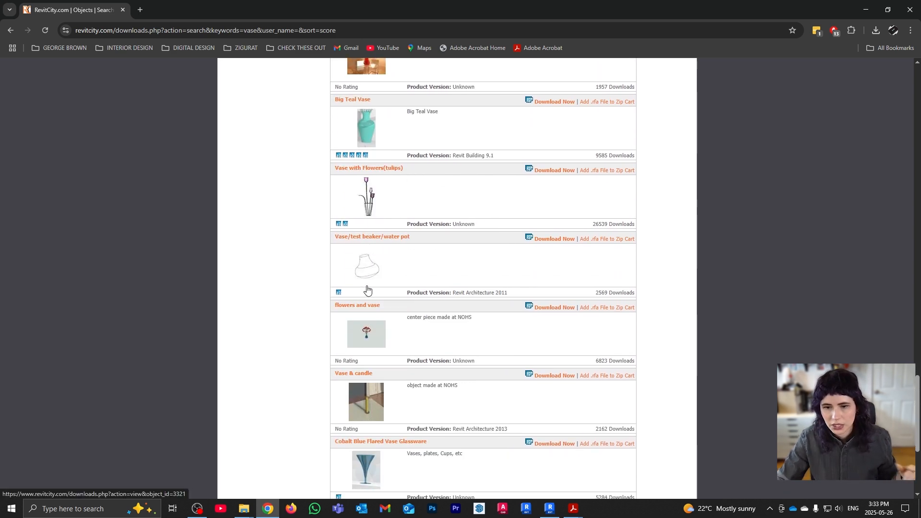
pyautogui.click(550, 171)
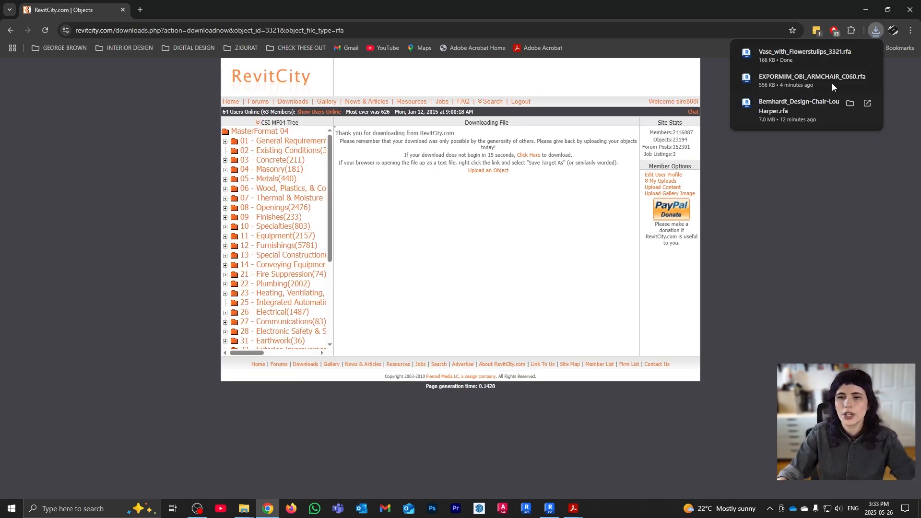
pyautogui.click(549, 508)
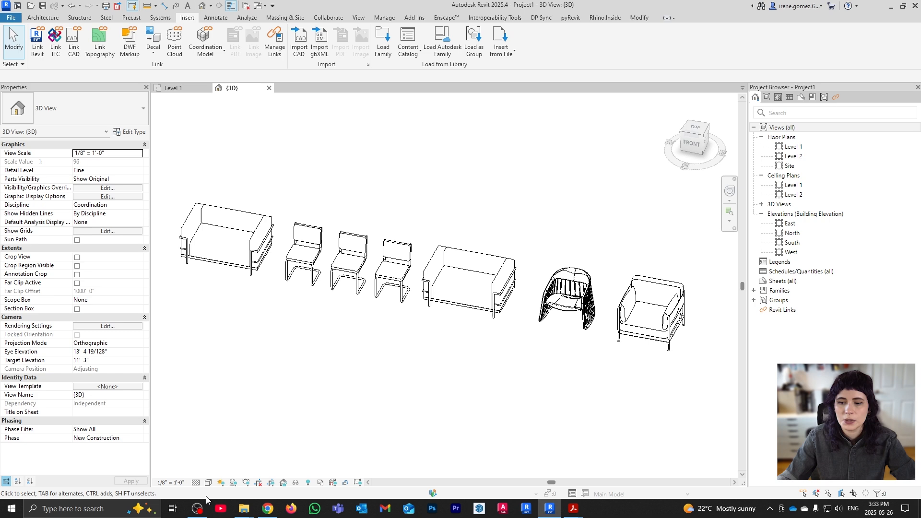
# Drag the downloaded tulip vase file from Downloads into Revit and place one copy beside the sofa
pyautogui.click(247, 512)
pyautogui.click(296, 464)
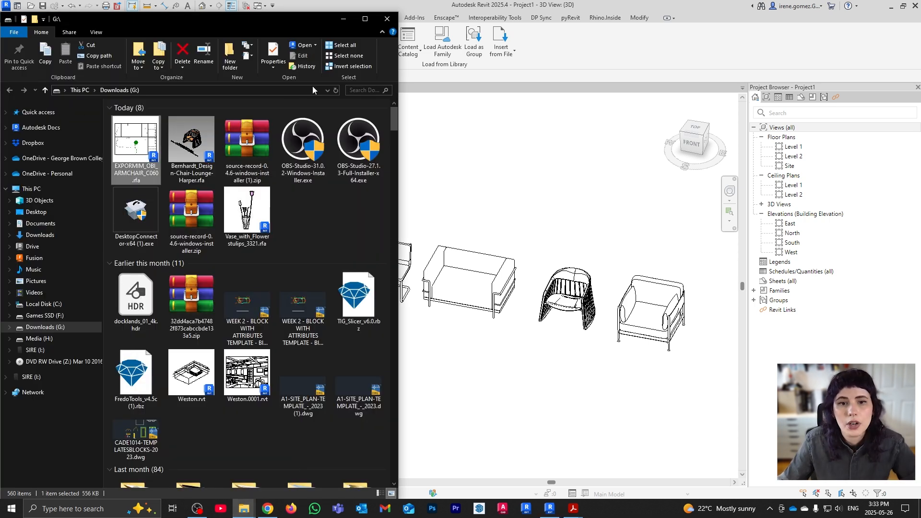
pyautogui.click(335, 90)
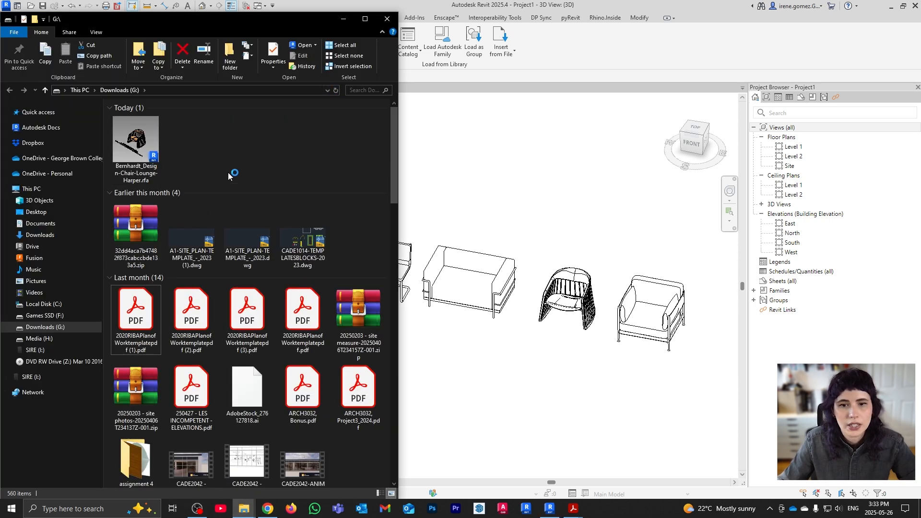
pyautogui.moveTo(136, 144); pyautogui.dragTo(580, 360)
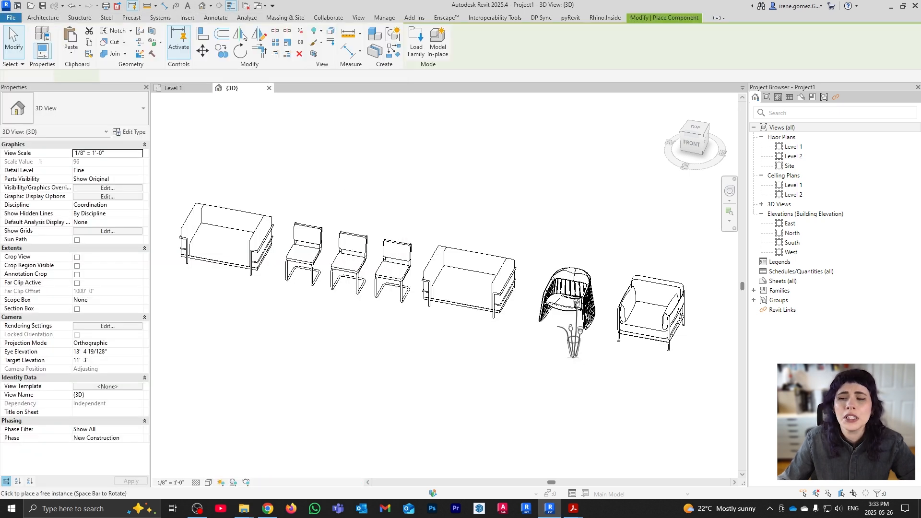
pyautogui.click(504, 349)
pyautogui.scroll(5, 526, 354)
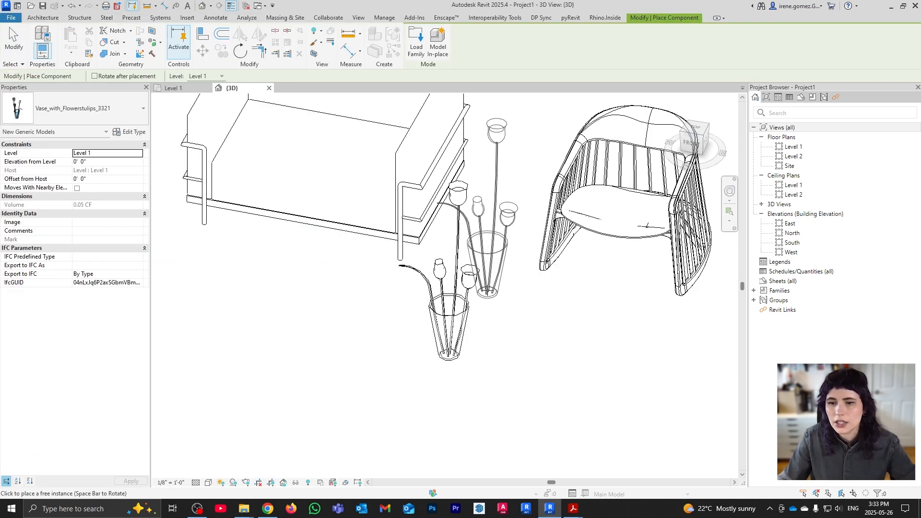
pyautogui.press('Escape')
pyautogui.scroll(-5, 488, 266)
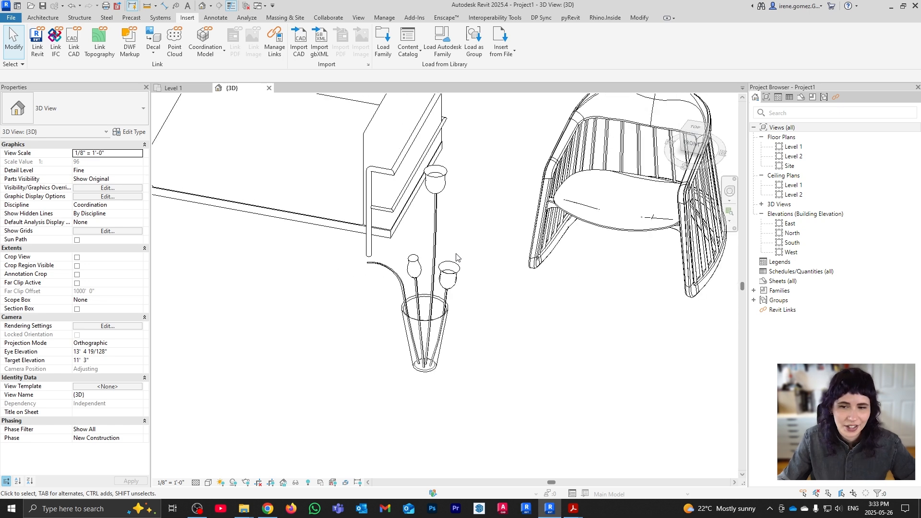
pyautogui.scroll(-5, 484, 280)
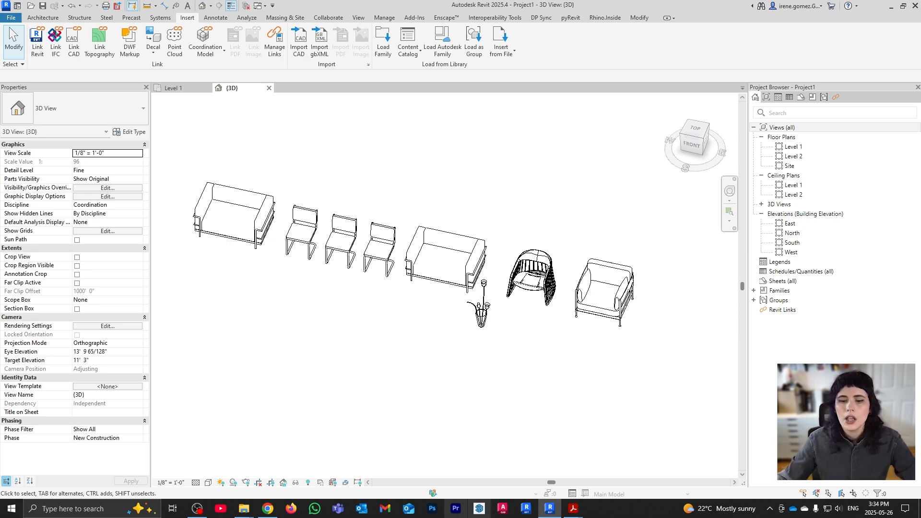
pyautogui.click(269, 507)
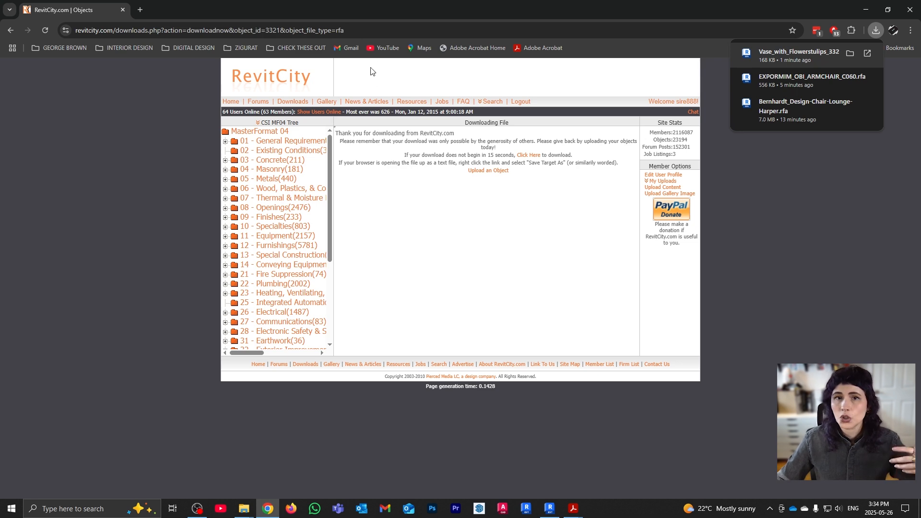
# Search the web for 'rd studio' and open its All Revit 3D Families catalogue
pyautogui.click(375, 30)
pyautogui.write('rd studio')
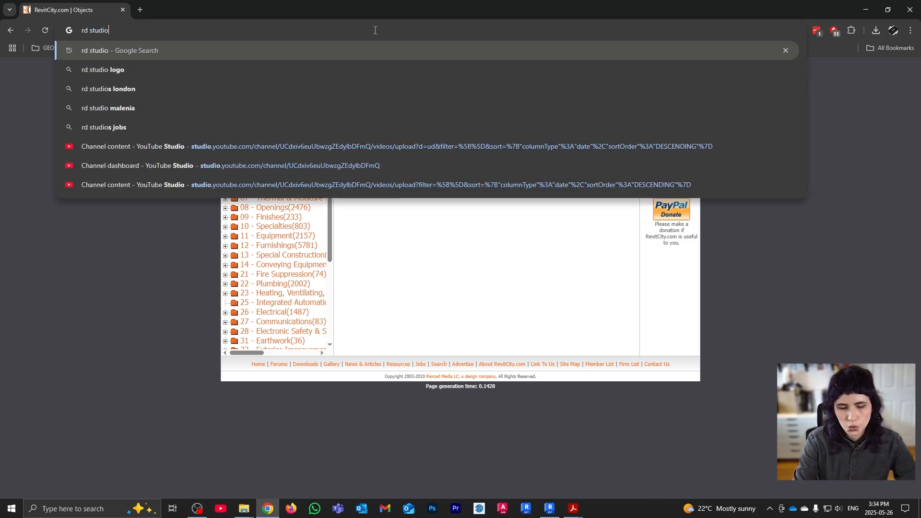
pyautogui.press('Return')
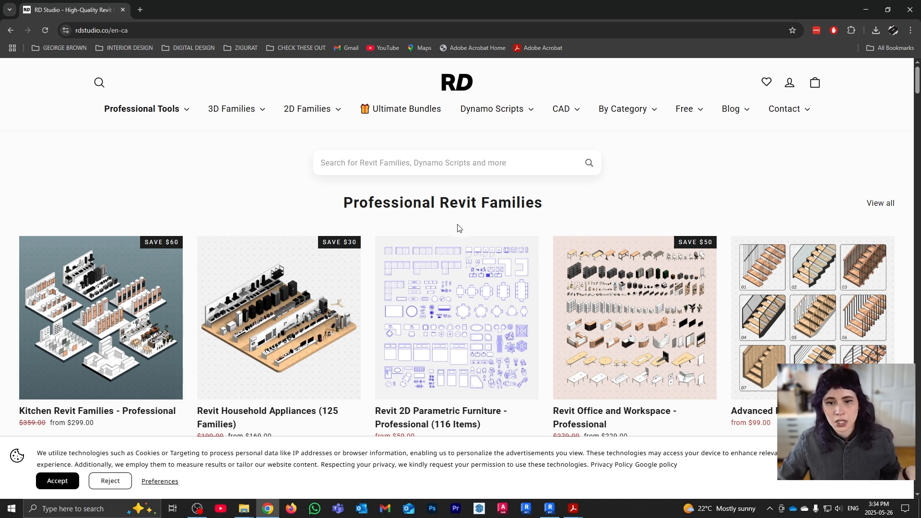
pyautogui.scroll(-2, 455, 230)
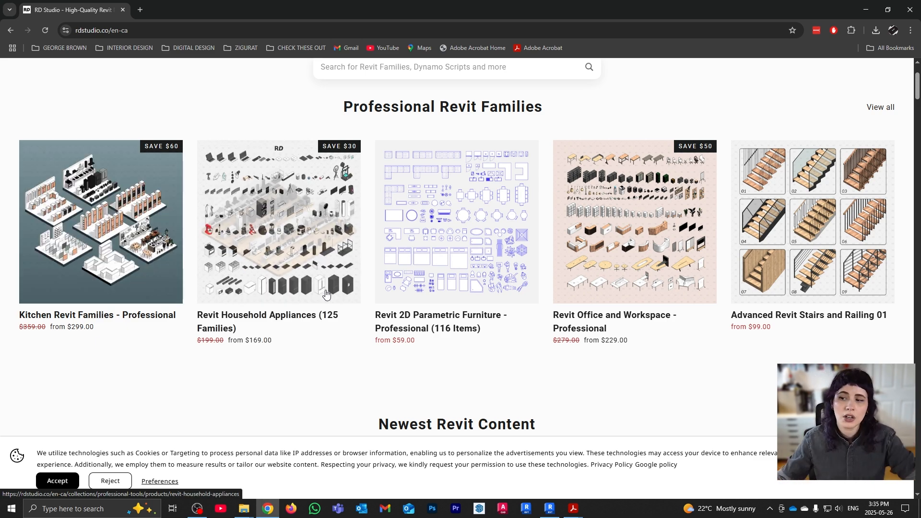
pyautogui.scroll(-5, 350, 302)
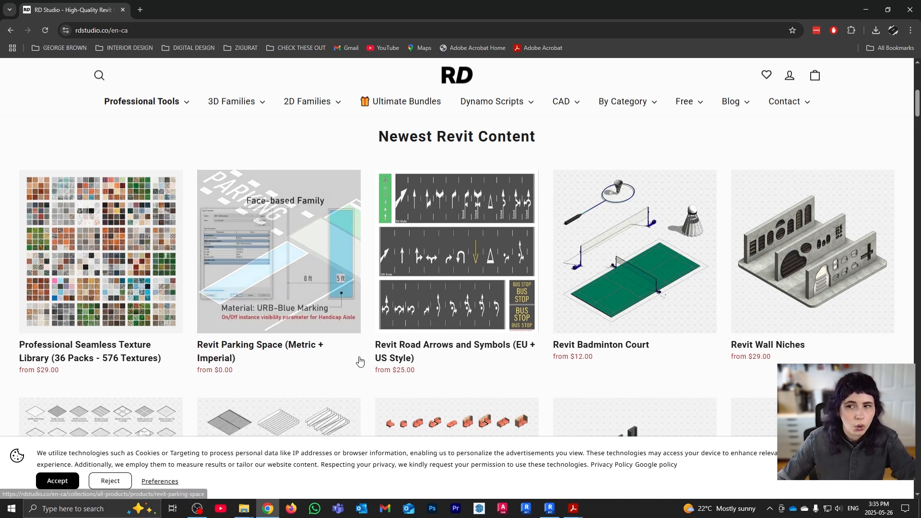
pyautogui.scroll(-3, 362, 364)
pyautogui.scroll(-1, 360, 368)
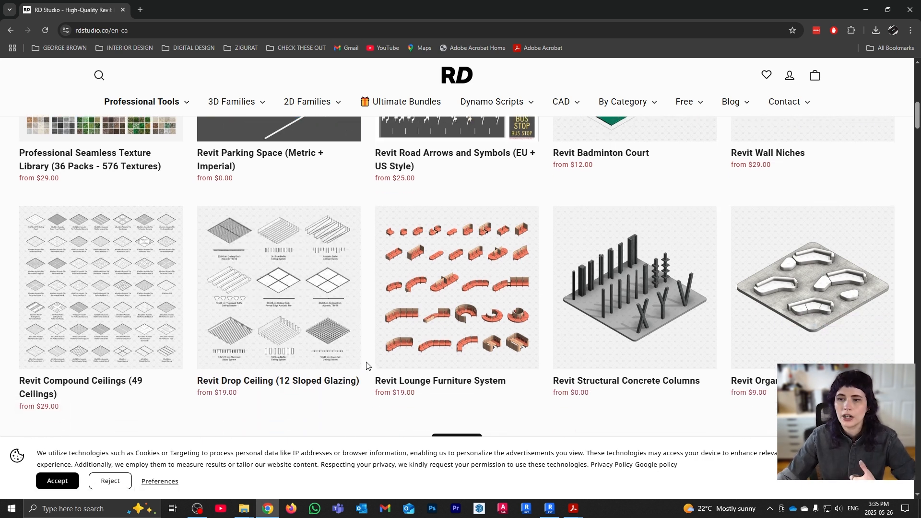
pyautogui.scroll(-2, 368, 358)
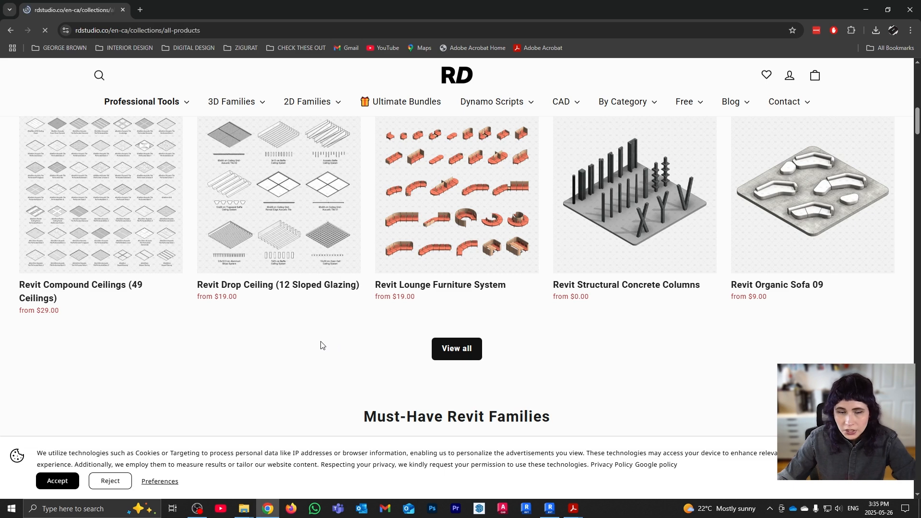
pyautogui.scroll(-6, 370, 249)
pyautogui.scroll(-3, 371, 242)
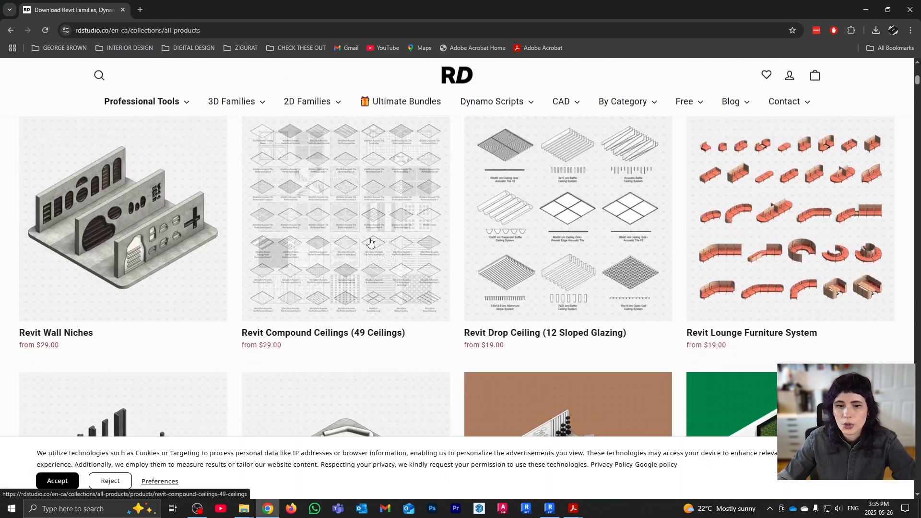
pyautogui.scroll(-4, 293, 226)
pyautogui.moveTo(243, 104)
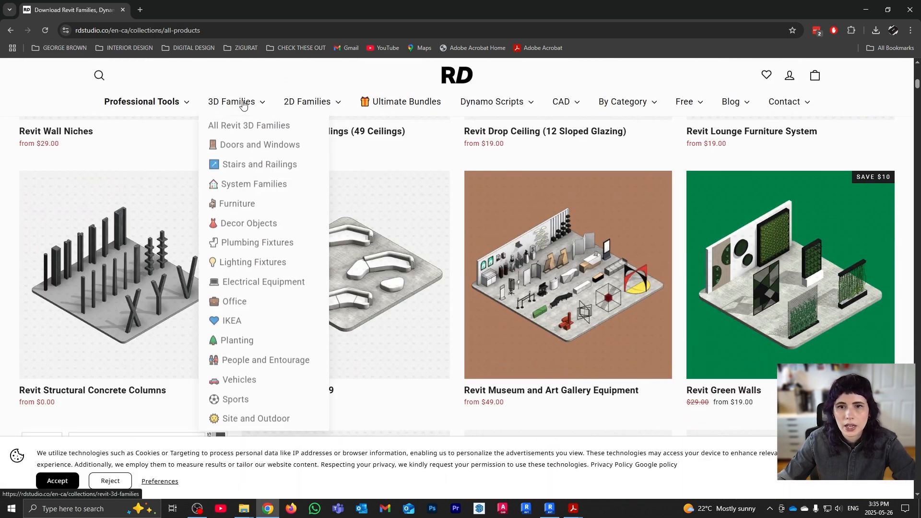
pyautogui.click(246, 126)
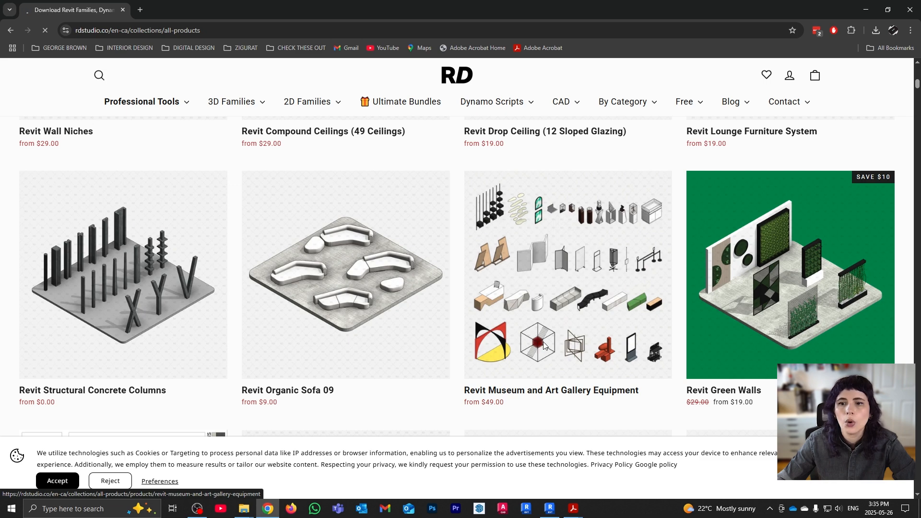
# Scroll through the RD Studio grid of Revit 3D families
pyautogui.scroll(-9, 538, 229)
pyautogui.scroll(-5, 538, 230)
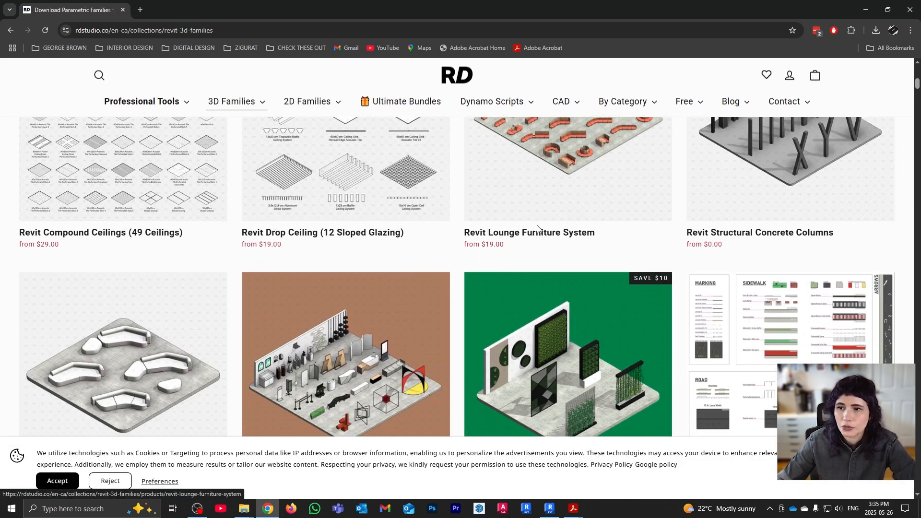
pyautogui.scroll(-5, 377, 368)
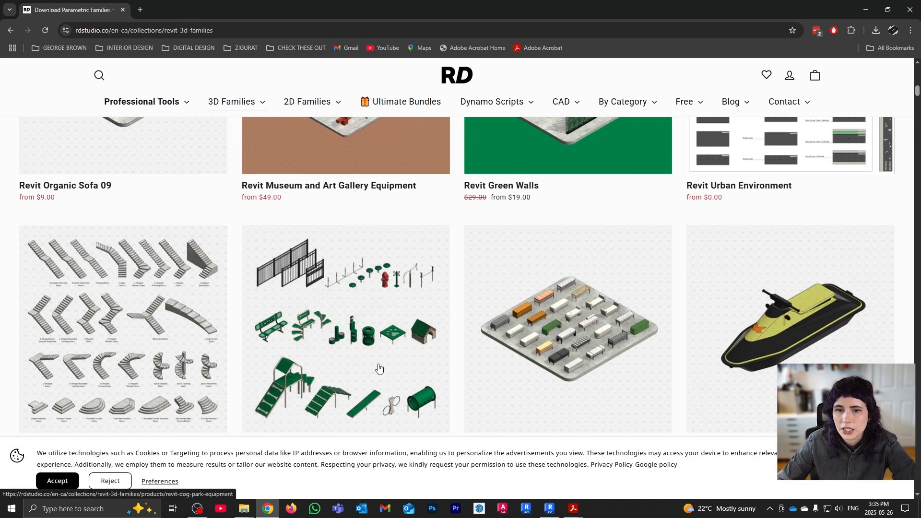
pyautogui.scroll(-2, 391, 312)
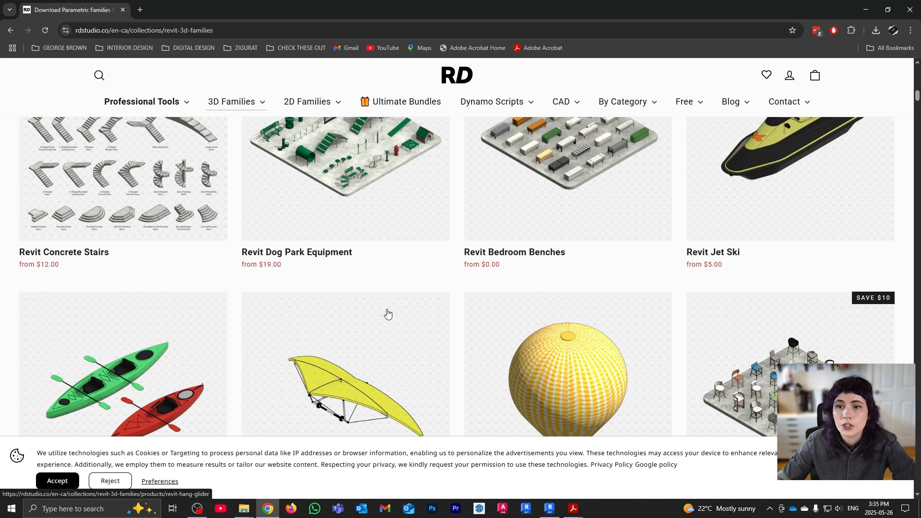
pyautogui.scroll(-3, 387, 313)
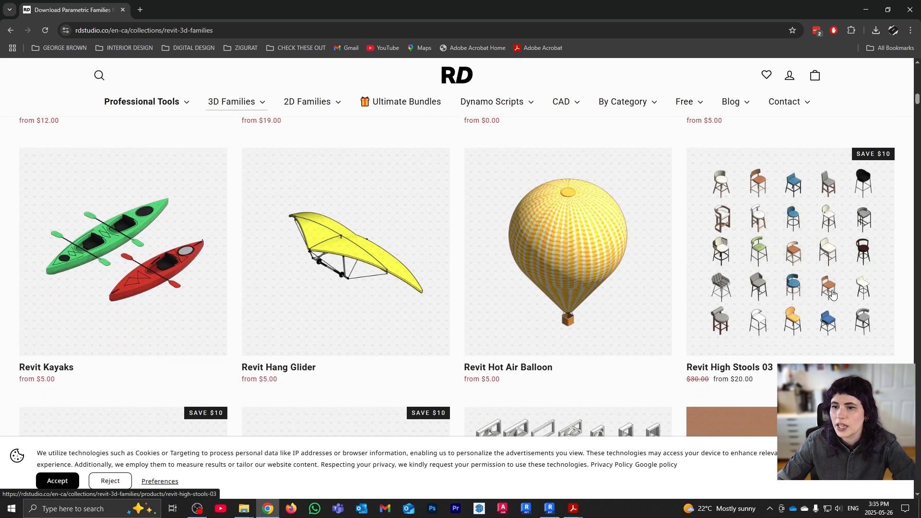
pyautogui.scroll(-8, 831, 295)
pyautogui.scroll(-3, 282, 297)
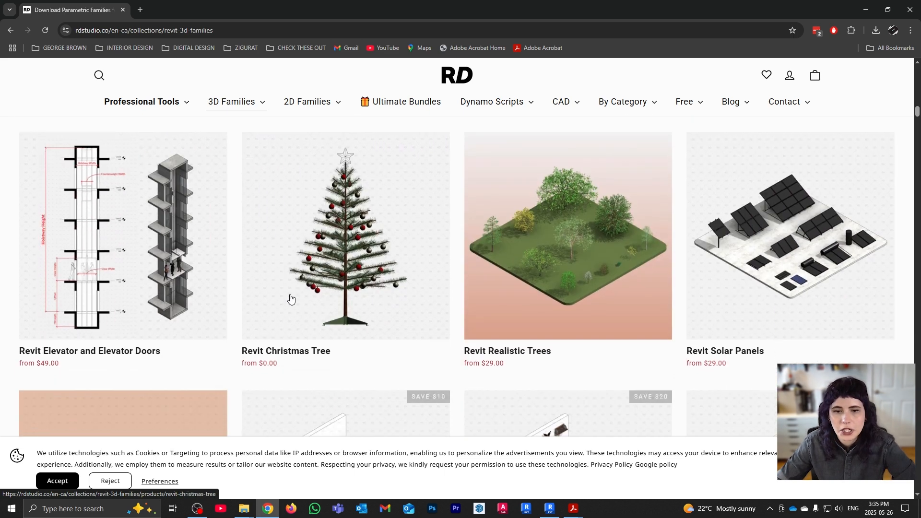
pyautogui.scroll(-5, 473, 263)
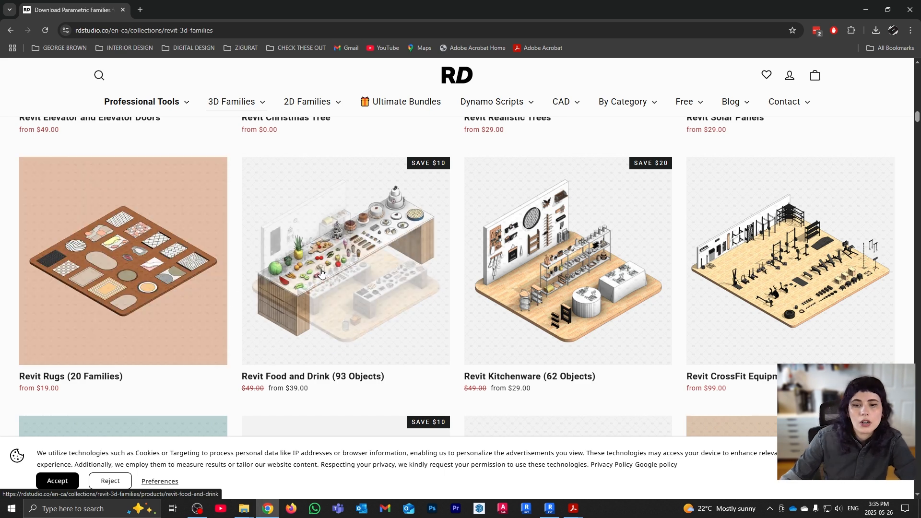
pyautogui.scroll(-5, 316, 272)
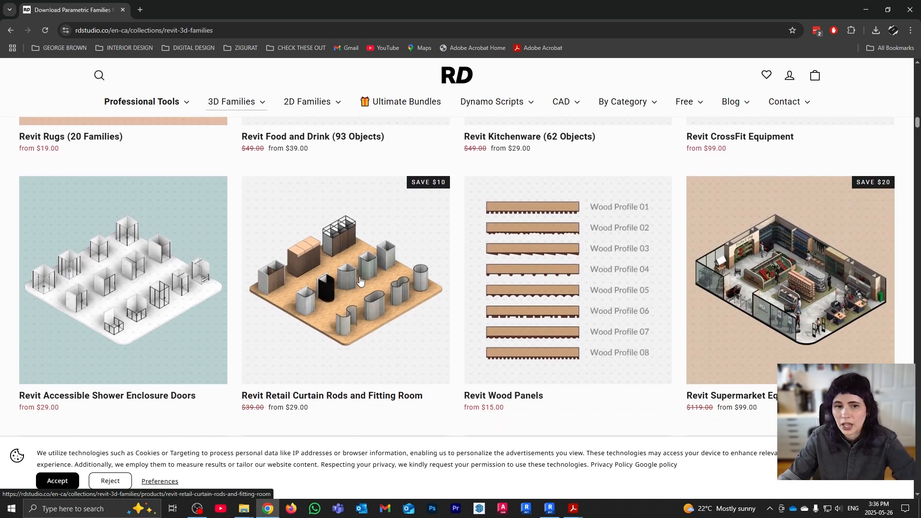
pyautogui.scroll(-4, 445, 350)
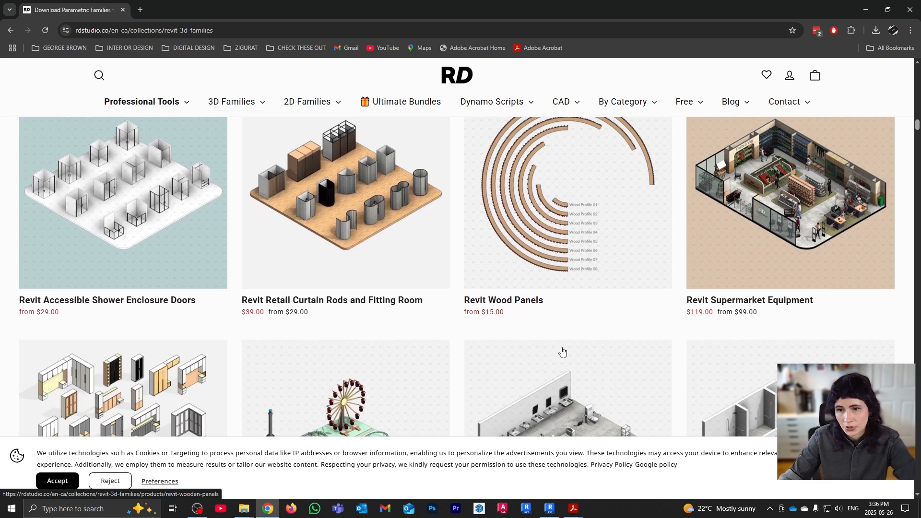
pyautogui.scroll(-3, 411, 358)
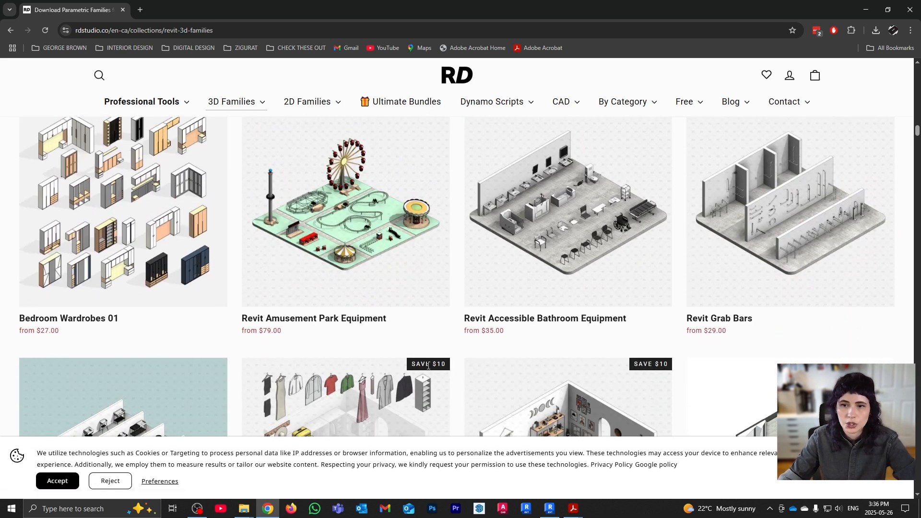
pyautogui.scroll(-1, 424, 353)
pyautogui.scroll(-12, 425, 353)
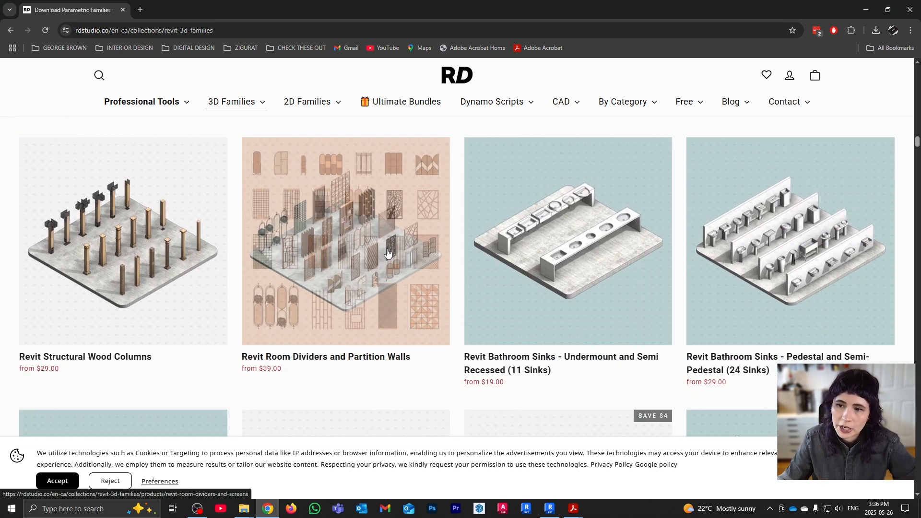
pyautogui.scroll(3, 445, 316)
pyautogui.scroll(-13, 445, 317)
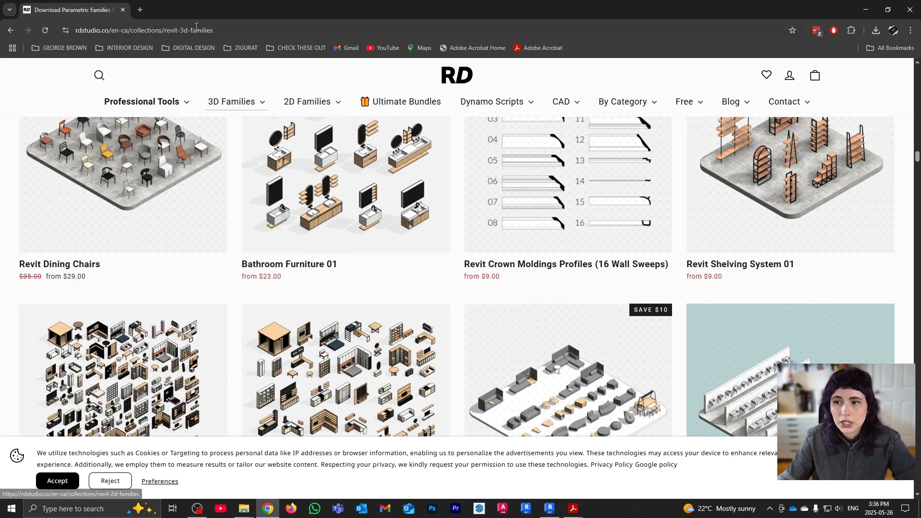
pyautogui.click(246, 30)
pyautogui.hotkey('ctrl', 'a')
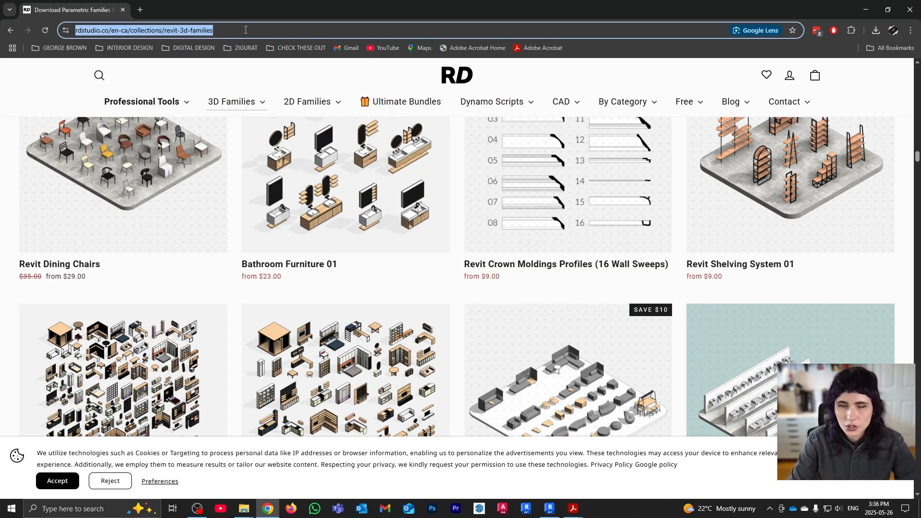
# Search 'blocks rvt', open the Blocks Revit site, accept cookies and open its families catalogue
pyautogui.write('blocks rvt')
pyautogui.press('Return')
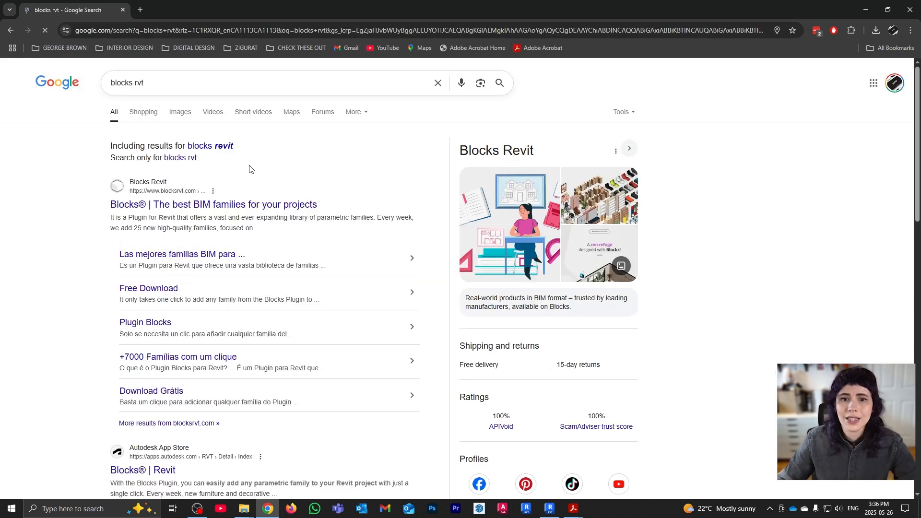
pyautogui.click(232, 205)
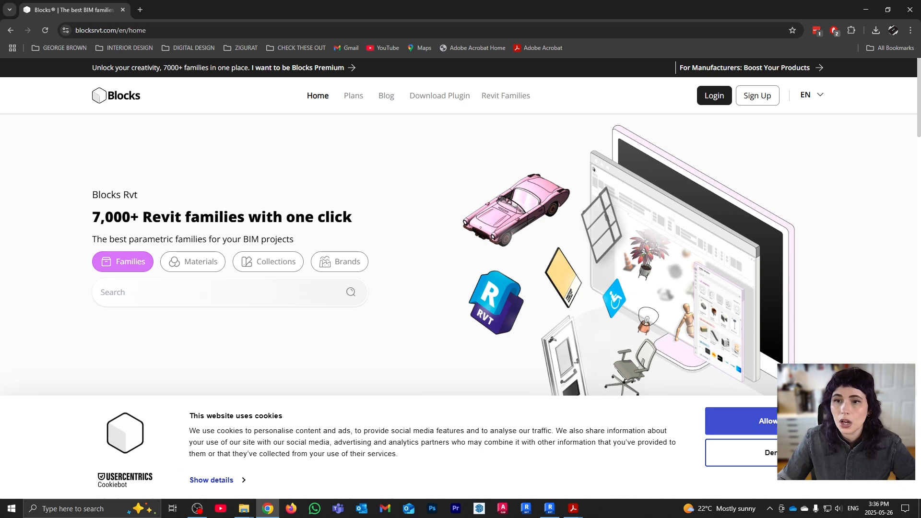
pyautogui.click(748, 420)
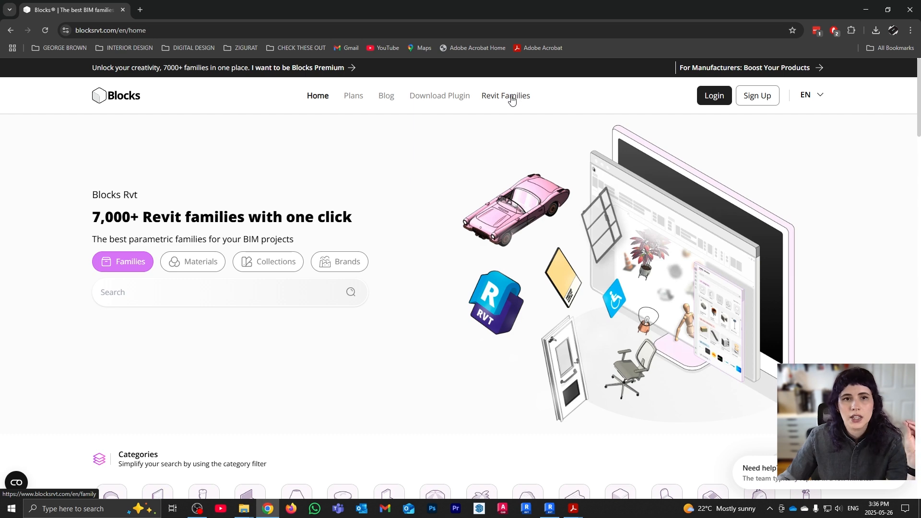
pyautogui.click(512, 100)
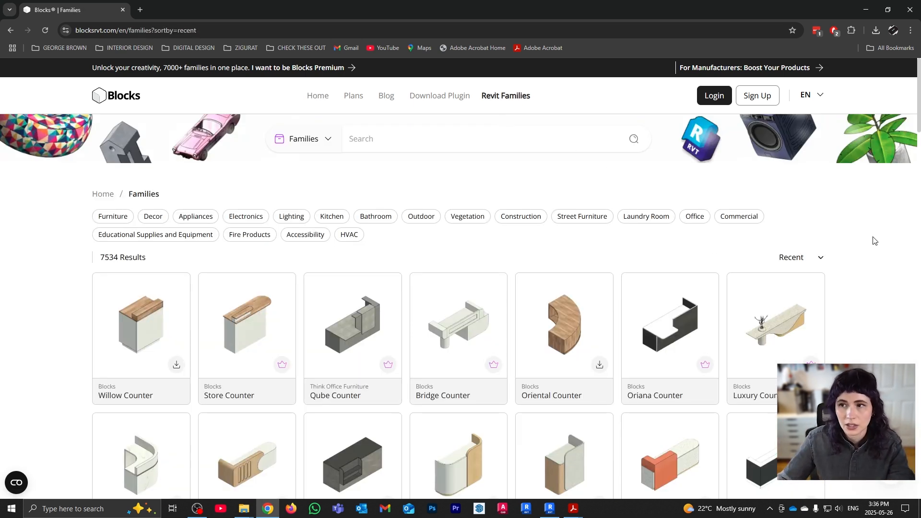
# Search the Blocks catalogue for 'vase' and open the Curieux Vase family page
pyautogui.scroll(-3, 873, 238)
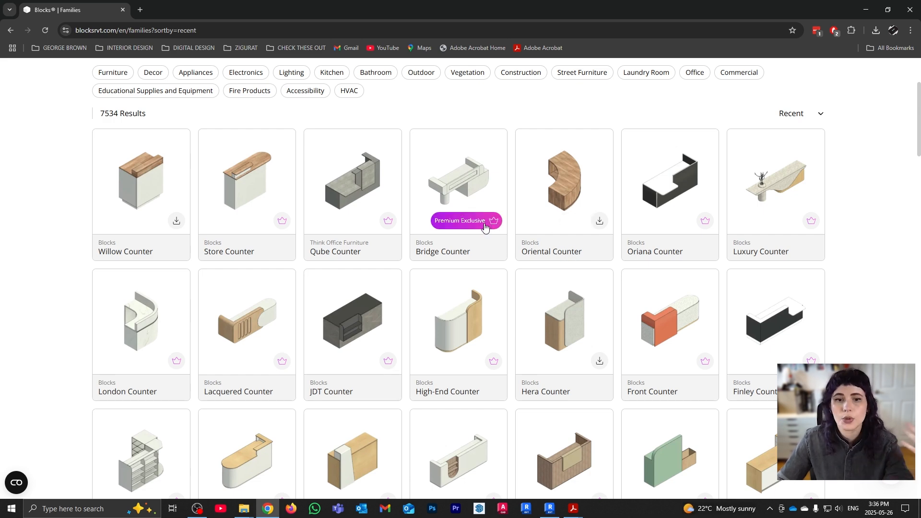
pyautogui.scroll(-15, 484, 227)
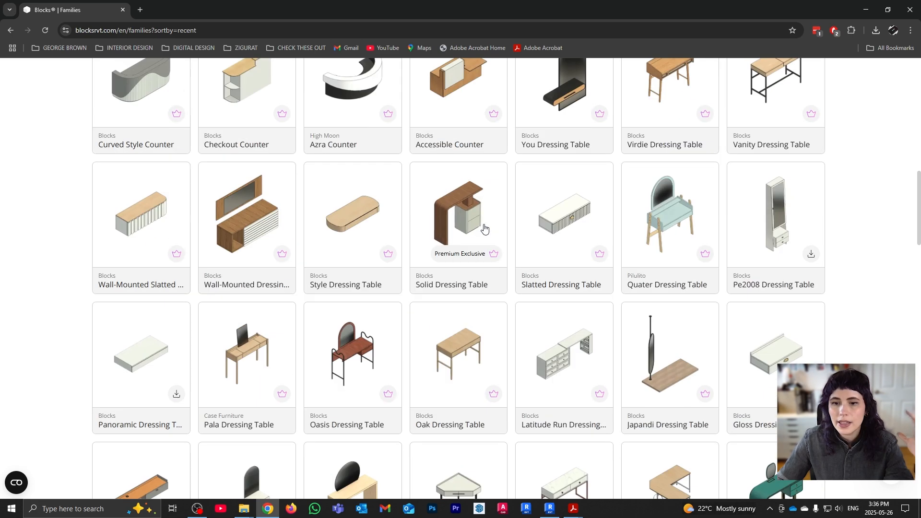
pyautogui.scroll(-19, 485, 229)
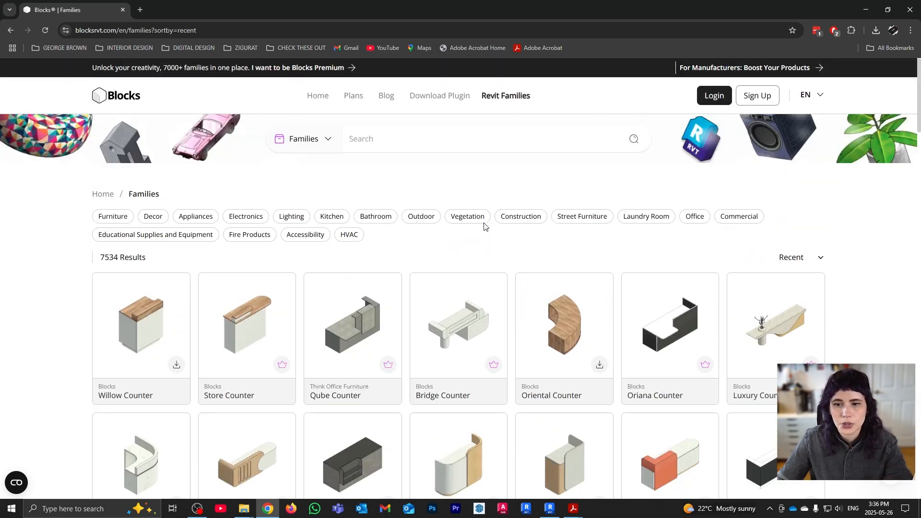
pyautogui.click(384, 141)
pyautogui.write('vas')
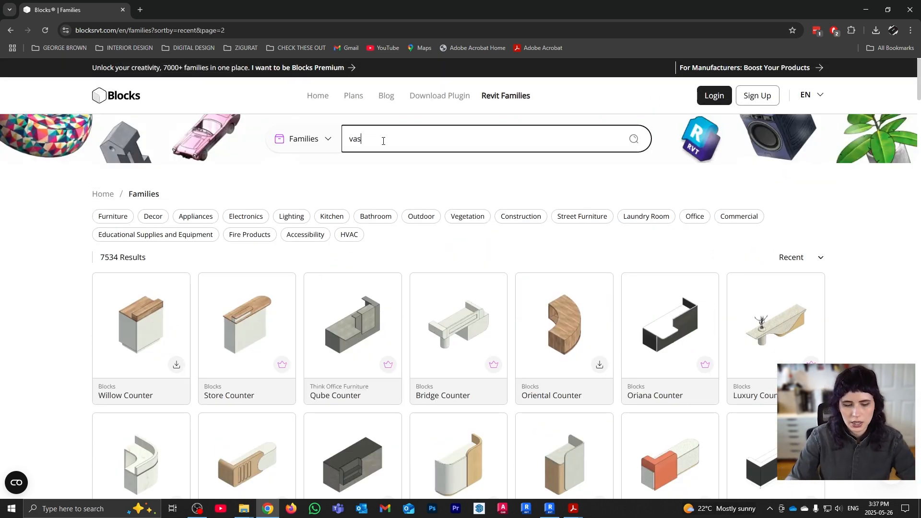
pyautogui.write('e')
pyautogui.scroll(-1, 842, 269)
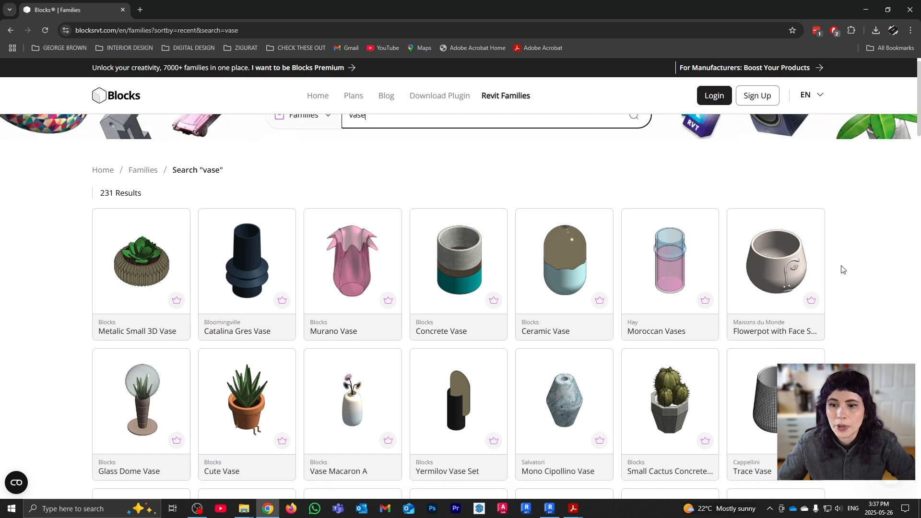
pyautogui.scroll(-4, 843, 270)
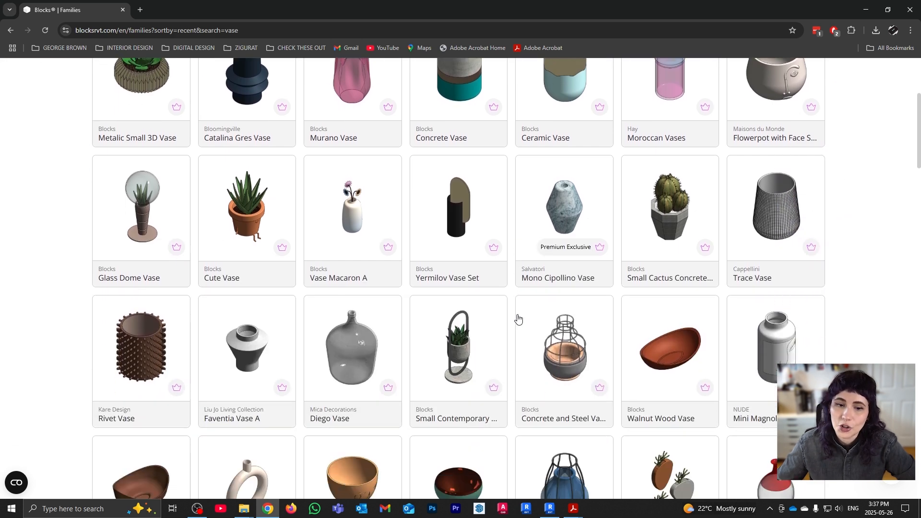
pyautogui.scroll(-5, 518, 319)
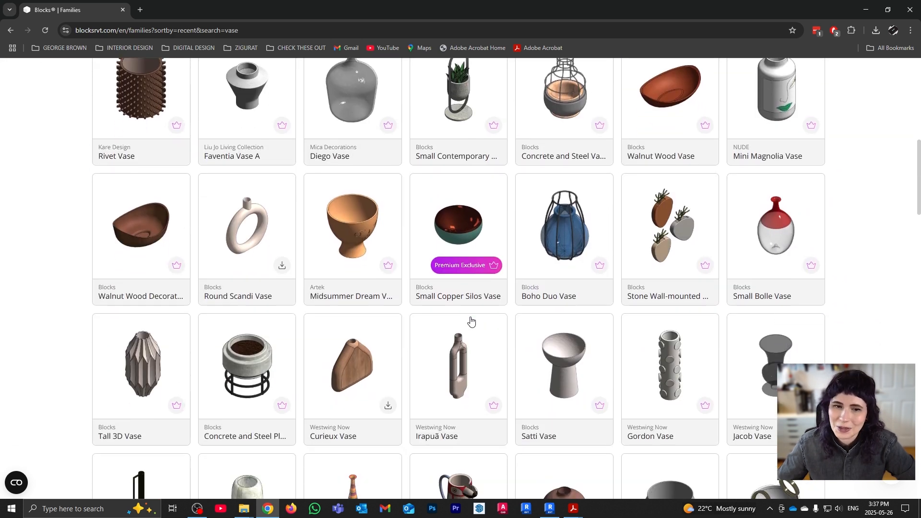
pyautogui.scroll(-3, 756, 304)
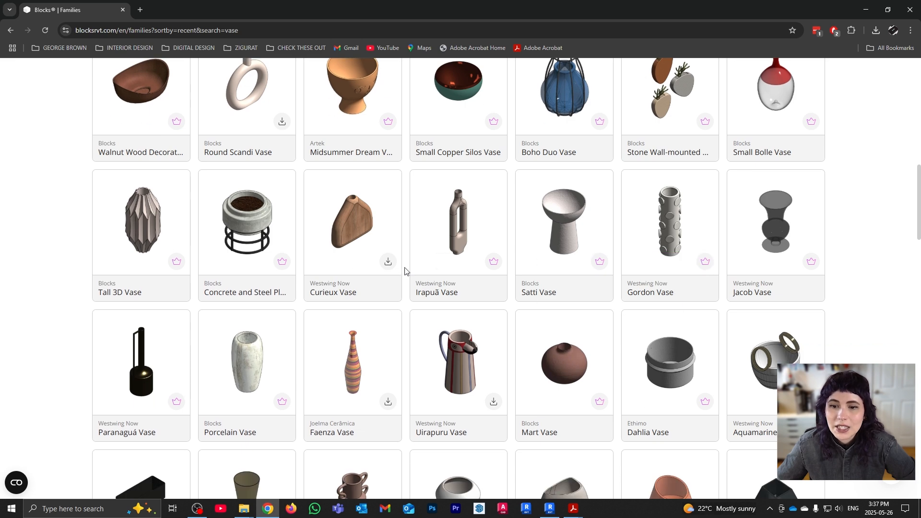
pyautogui.click(368, 230)
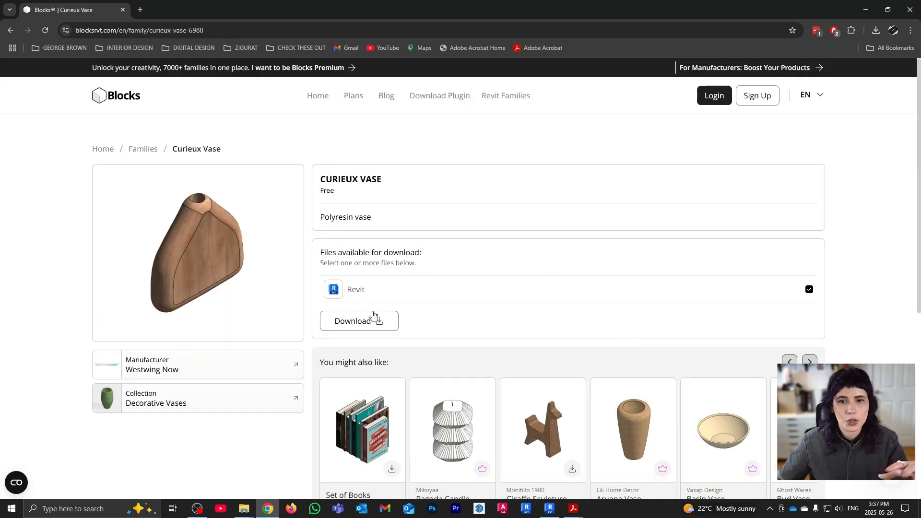
# Log in to Blocks and download F06675_EN_Curieux-Vase.2019.rfa
pyautogui.click(368, 324)
pyautogui.click(630, 366)
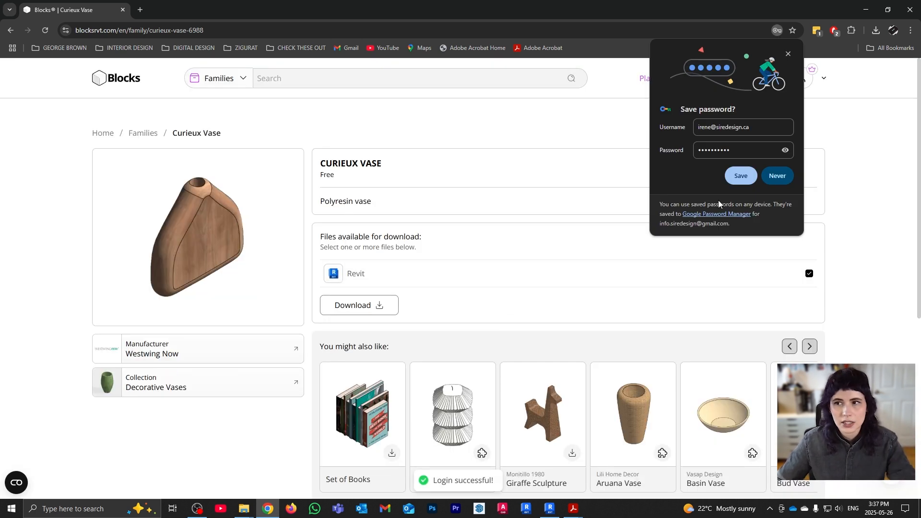
pyautogui.click(787, 54)
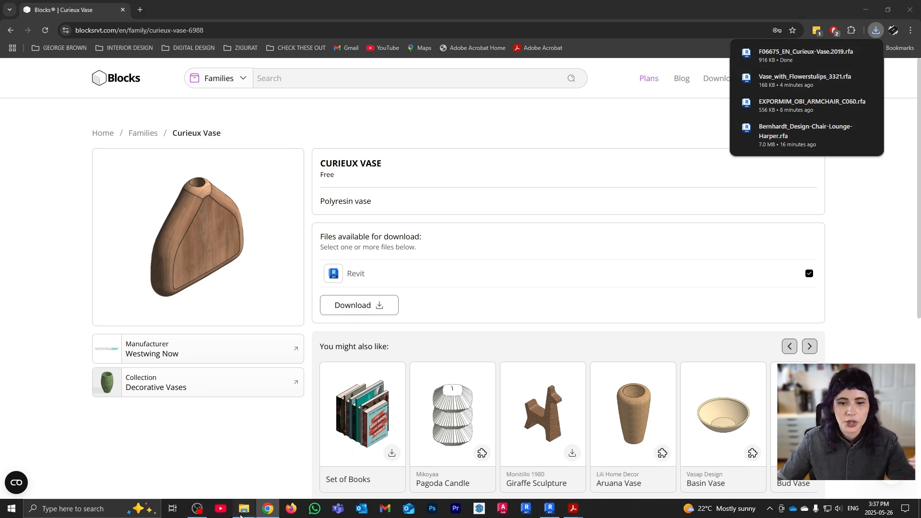
pyautogui.click(291, 473)
# Drag the Curieux Vase .rfa into Revit's 3D view and place it beside the flower vase
pyautogui.click(550, 509)
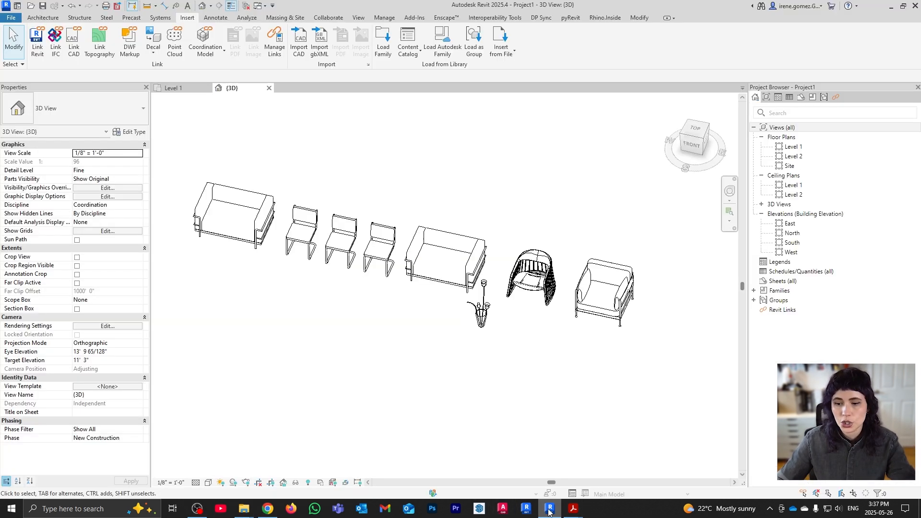
pyautogui.moveTo(244, 509)
pyautogui.click(284, 479)
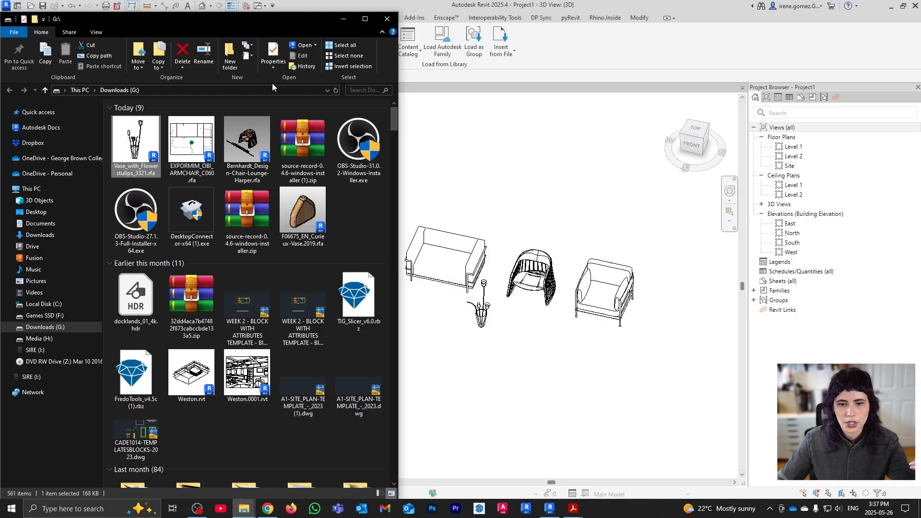
pyautogui.moveTo(305, 215); pyautogui.dragTo(512, 335)
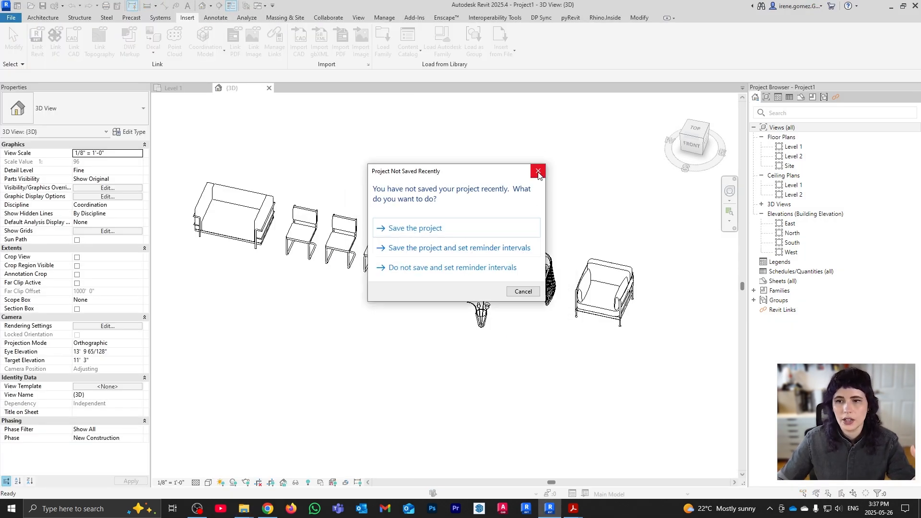
pyautogui.click(538, 172)
pyautogui.click(505, 329)
pyautogui.press('Escape')
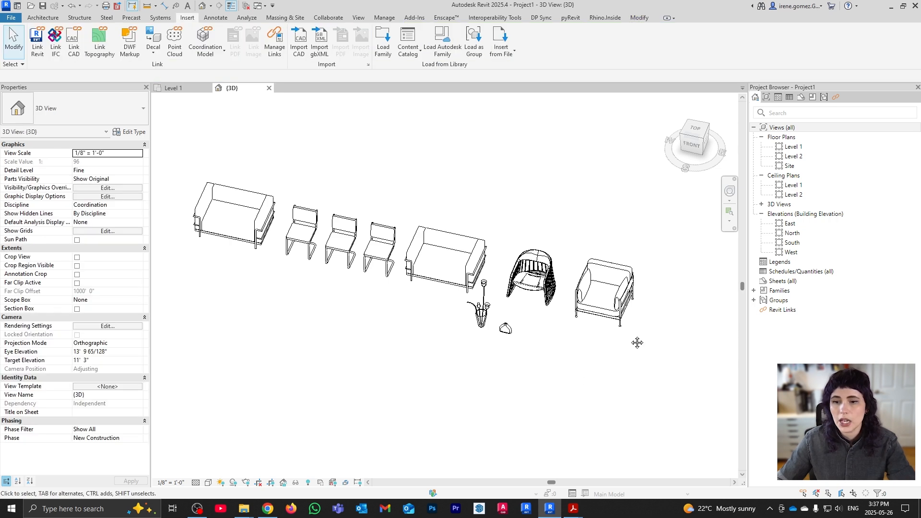
pyautogui.moveTo(637, 342); pyautogui.dragTo(512, 335, button='middle')
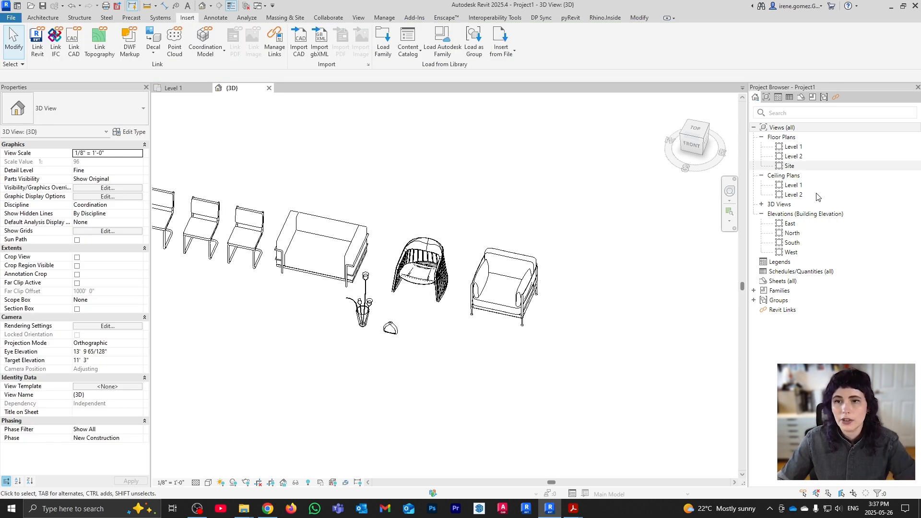
# Open the Blocks plugin from Add-Ins and enter the account username
pyautogui.click(418, 19)
pyautogui.click(171, 38)
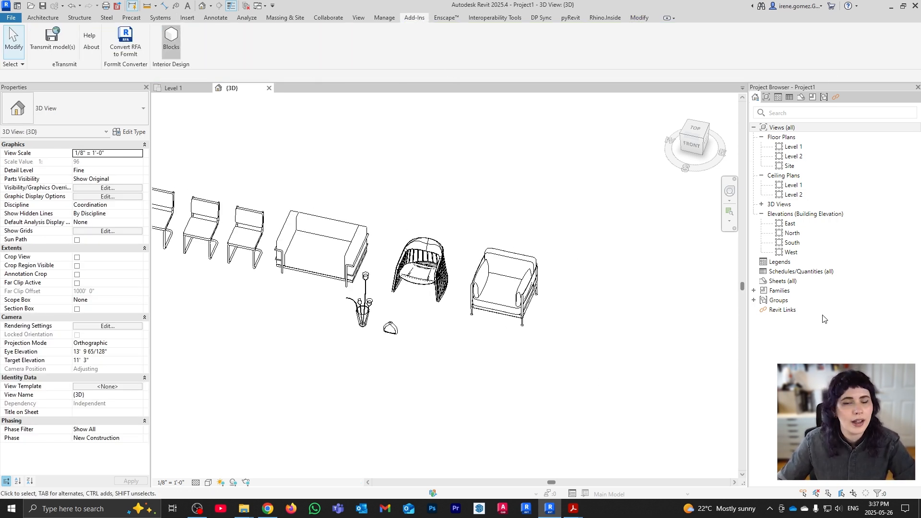
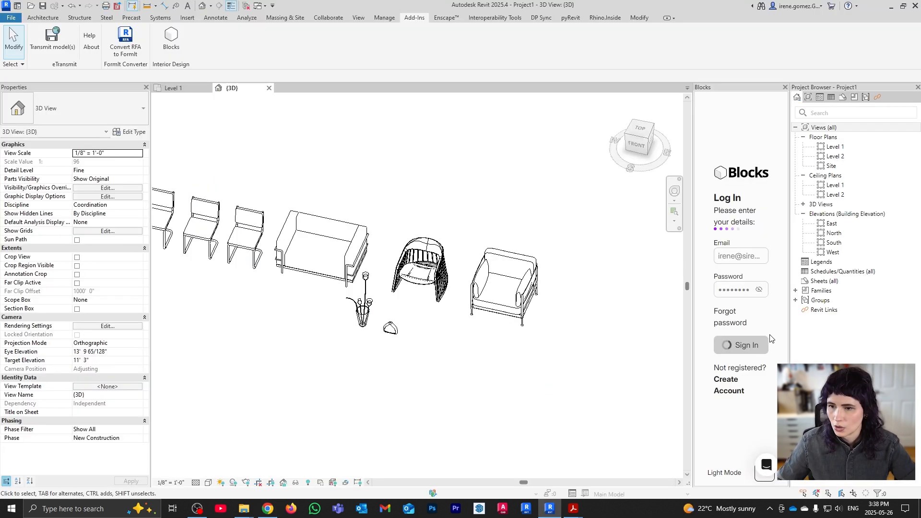
# Sign in to the Blocks plugin, widen its panel and dismiss the Revit versions notice
pyautogui.click(726, 345)
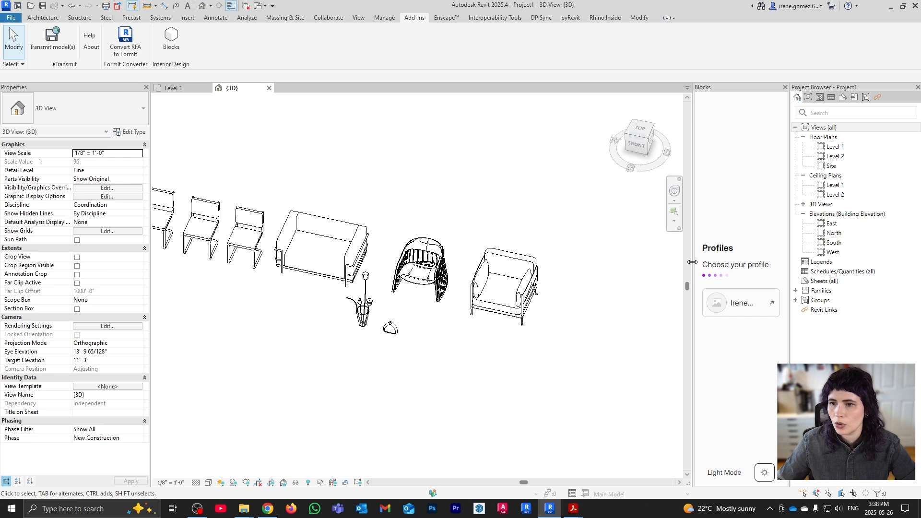
pyautogui.moveTo(692, 263); pyautogui.dragTo(607, 268)
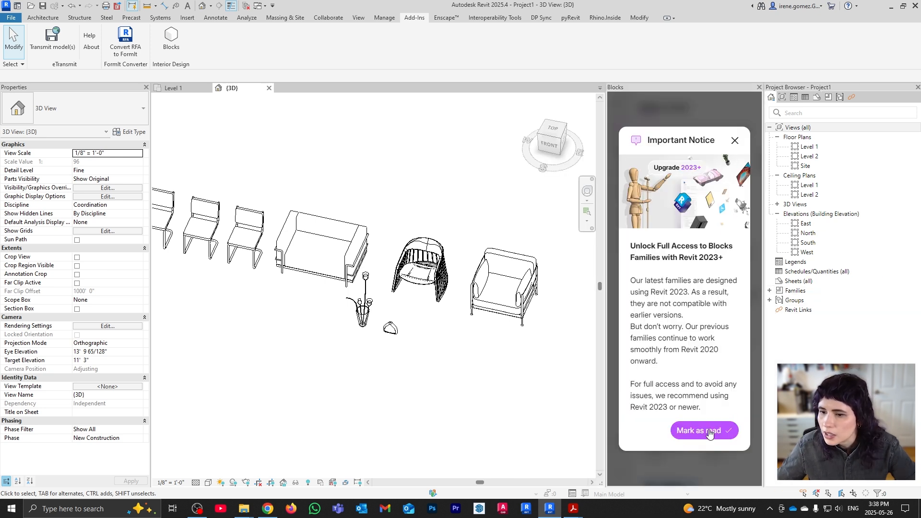
pyautogui.click(679, 429)
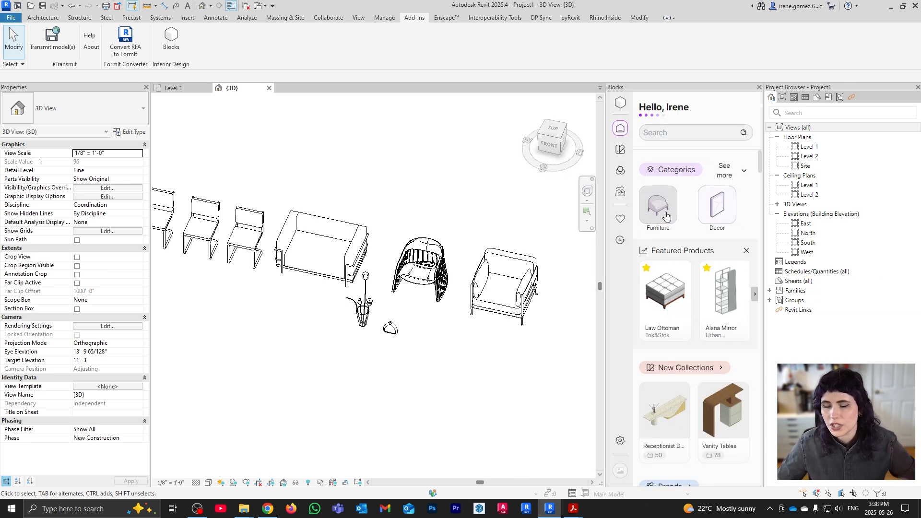
# Browse Decor > Storage Boxes & Baskets and load the Super Mario box for placement
pyautogui.click(741, 172)
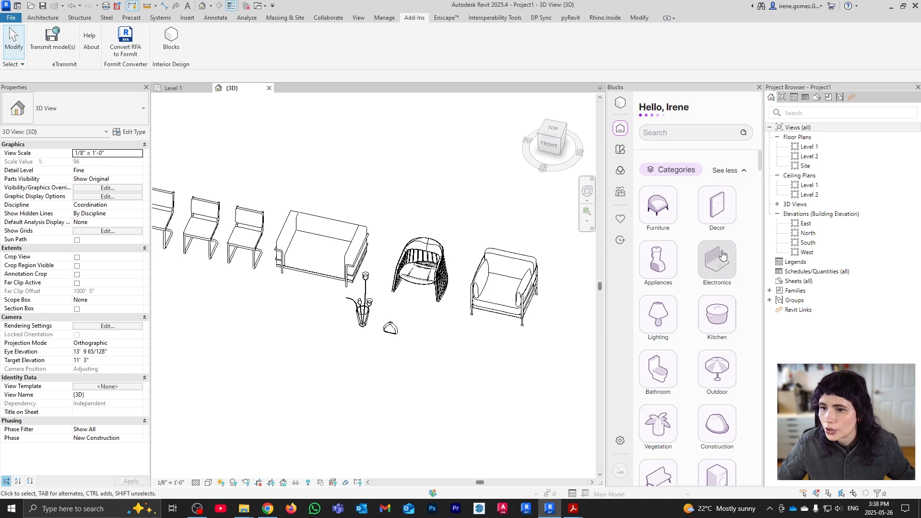
pyautogui.scroll(-5, 724, 262)
pyautogui.scroll(-3, 724, 261)
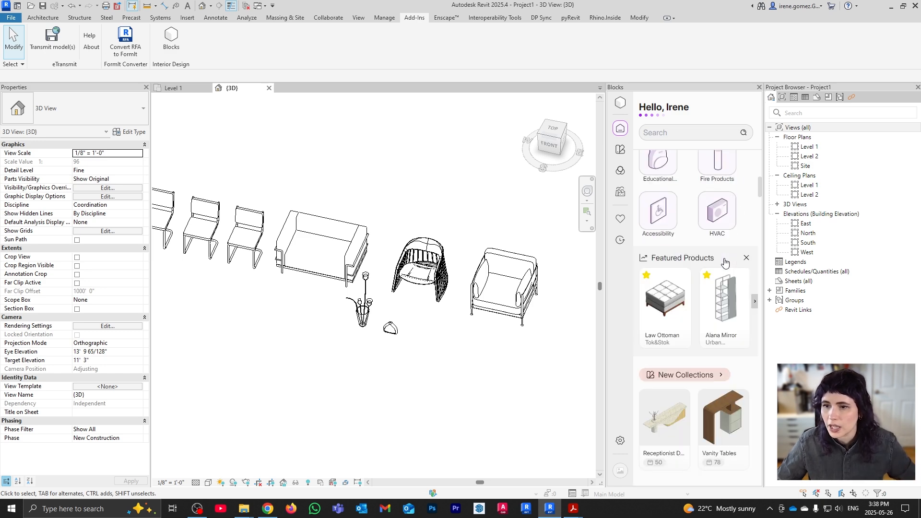
pyautogui.scroll(10, 720, 259)
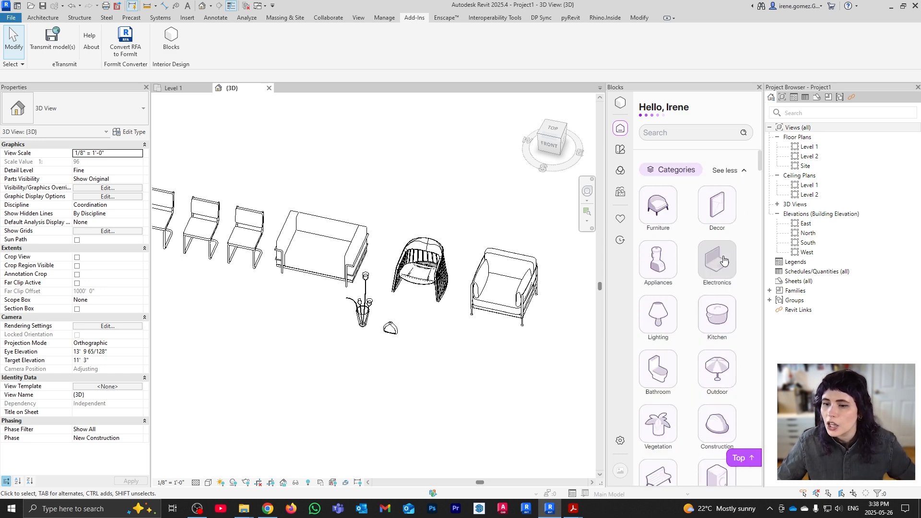
pyautogui.click(724, 196)
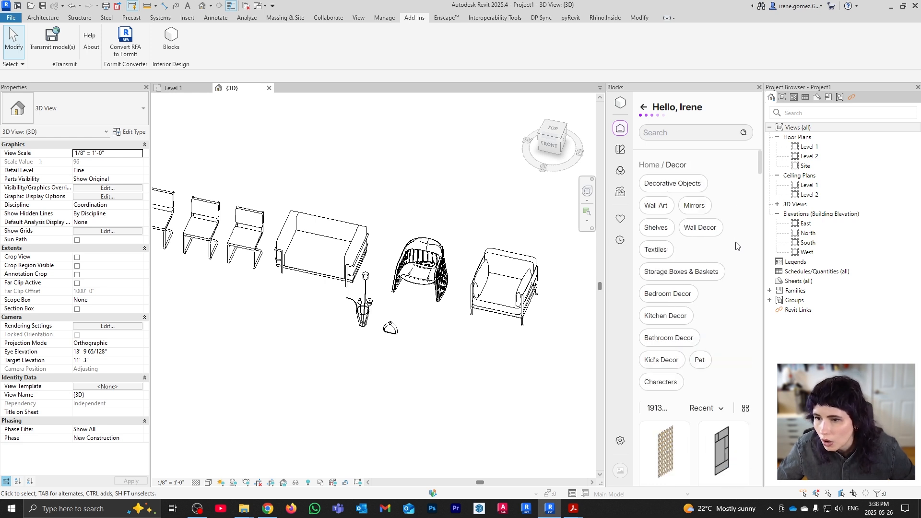
pyautogui.click(719, 272)
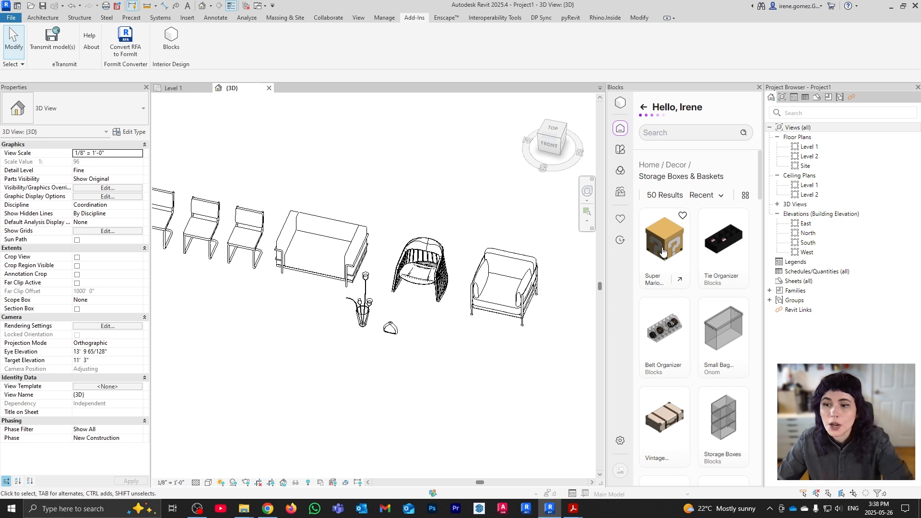
pyautogui.click(665, 249)
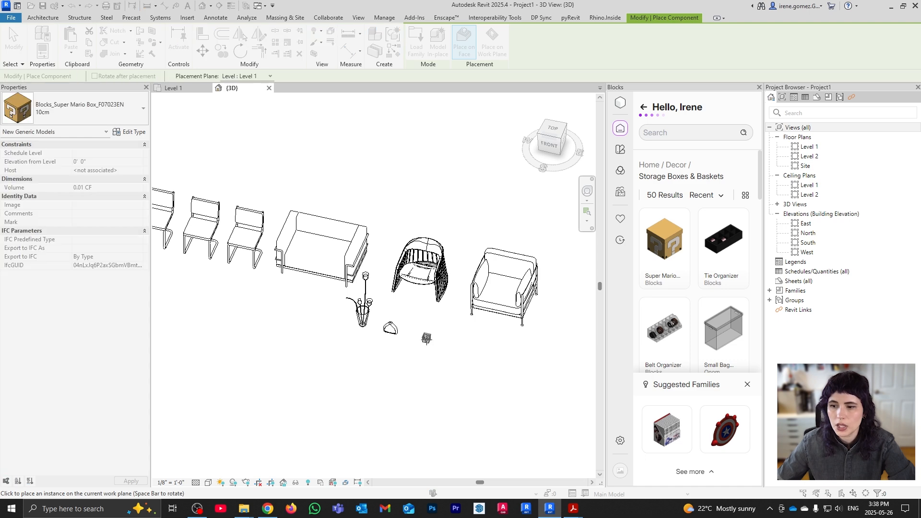
# Place the Super Mario box beside the Curieux vase, then close the Blocks panel
pyautogui.scroll(3, 425, 333)
pyautogui.click(407, 328)
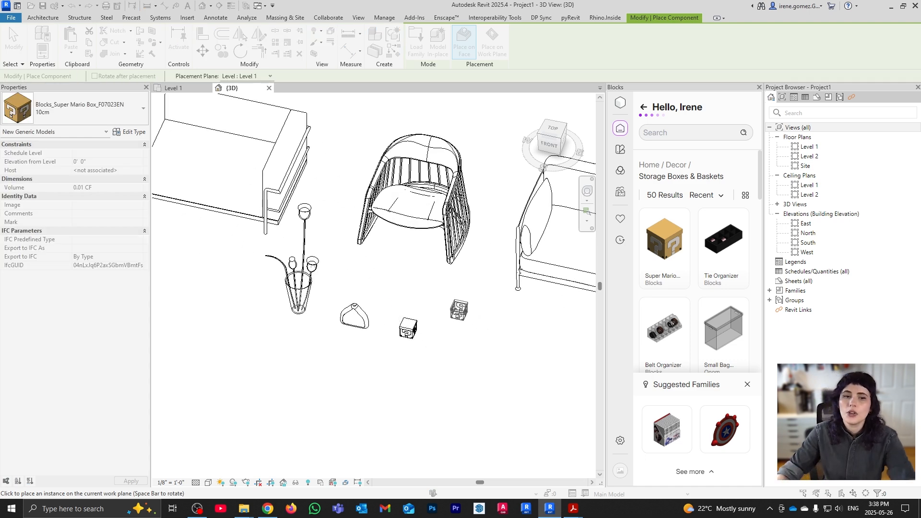
pyautogui.press('Escape')
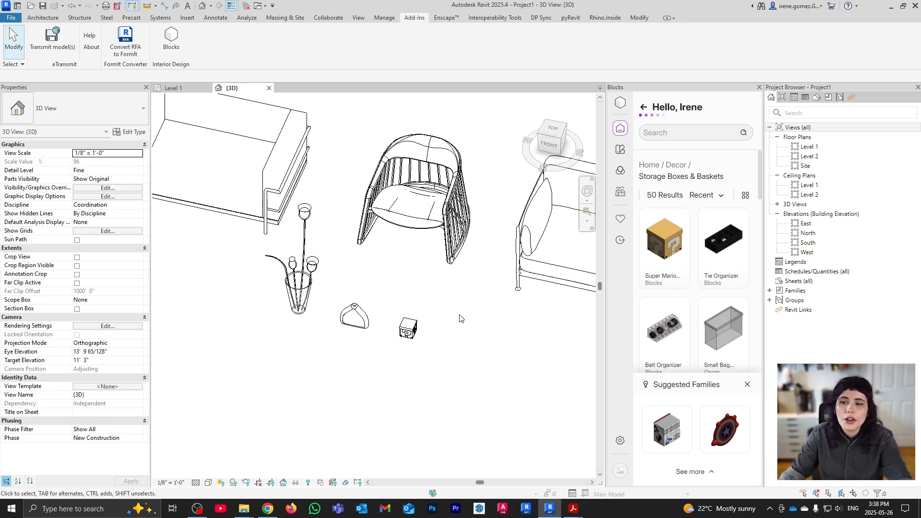
pyautogui.click(759, 88)
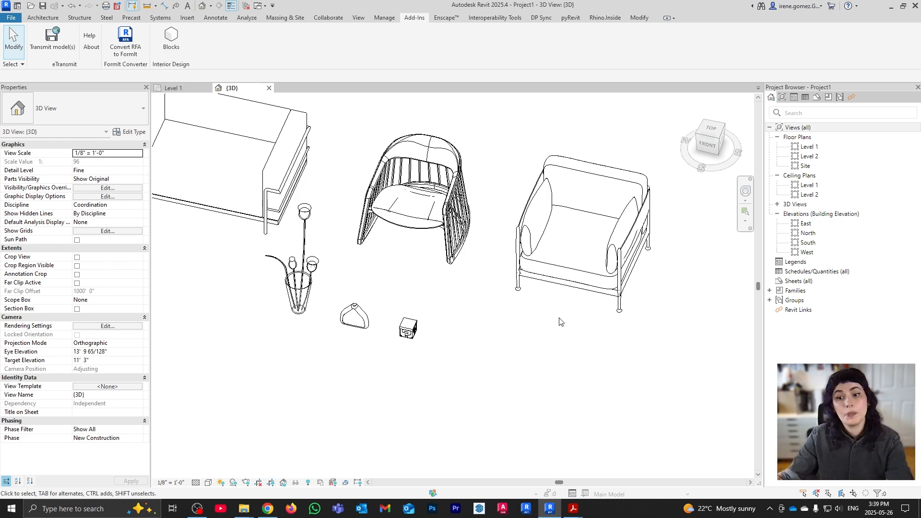
pyautogui.scroll(-5, 560, 322)
pyautogui.scroll(3, 484, 273)
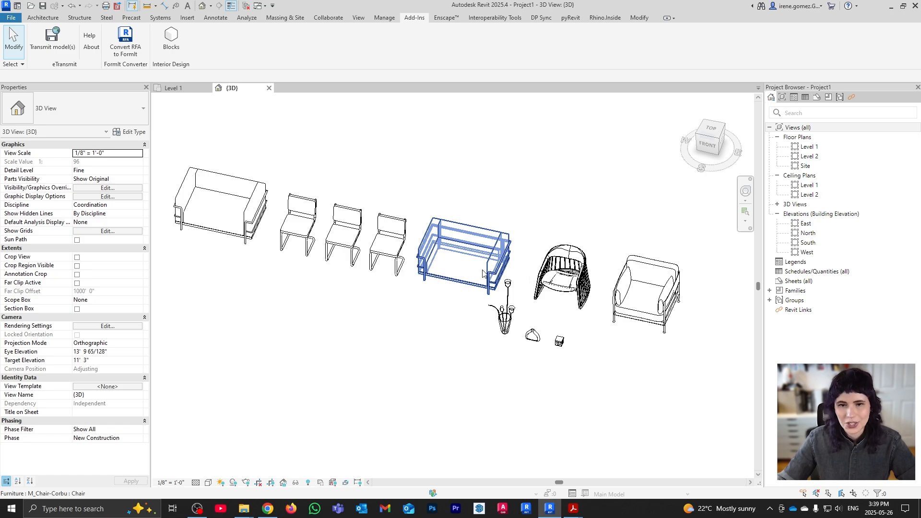